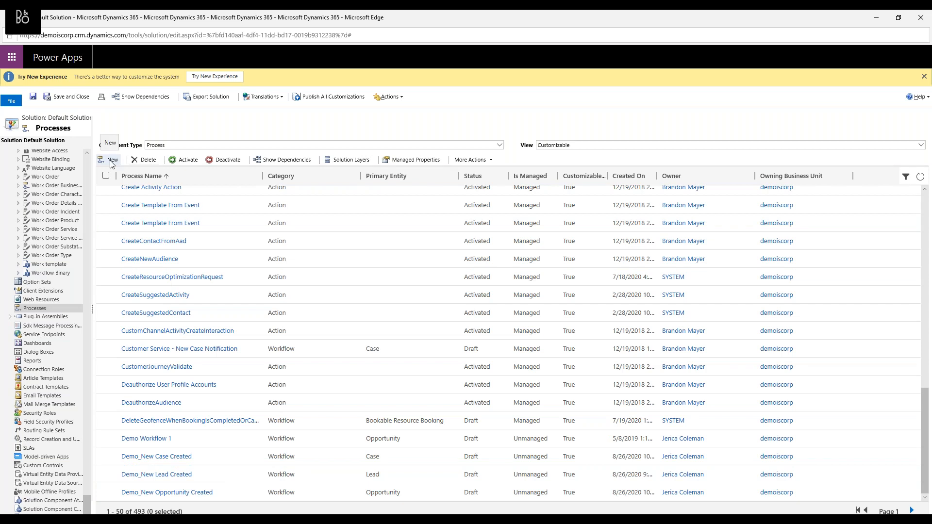
pyautogui.click(111, 162)
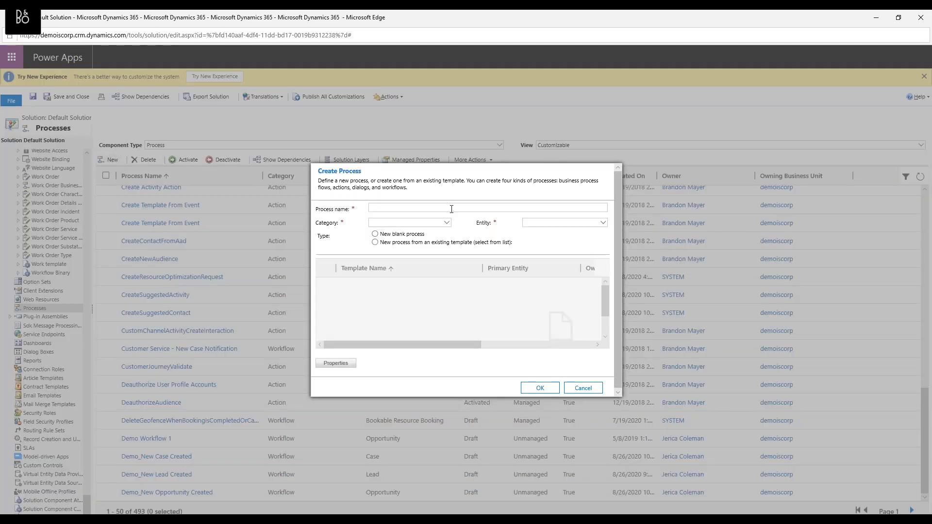
pyautogui.click(446, 223)
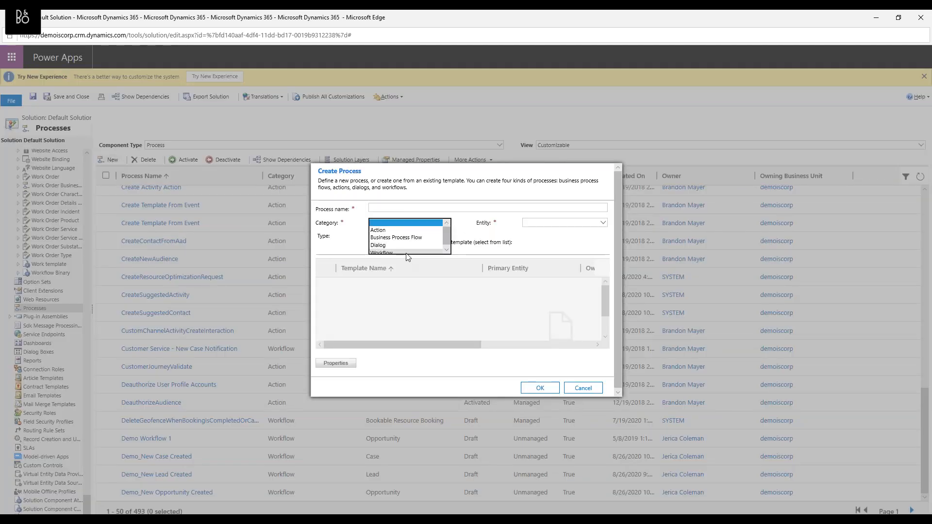
pyautogui.click(407, 253)
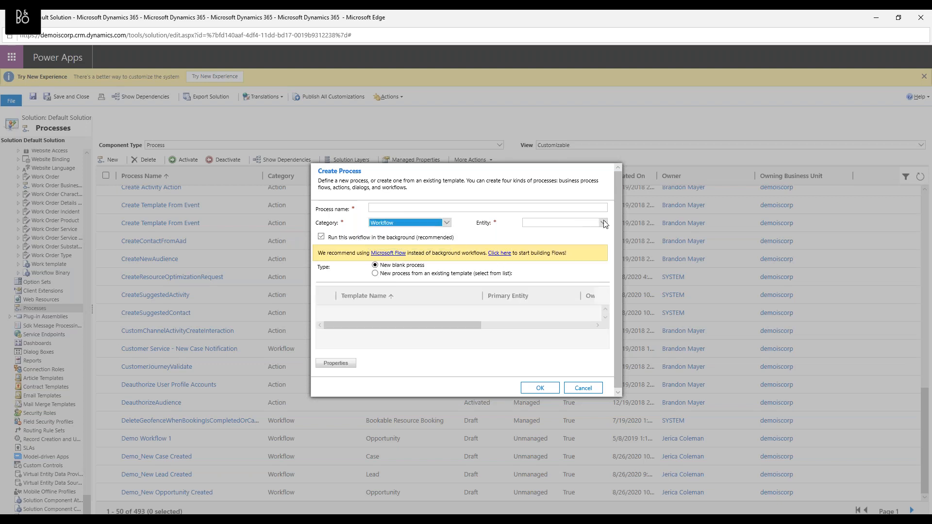
pyautogui.click(604, 223)
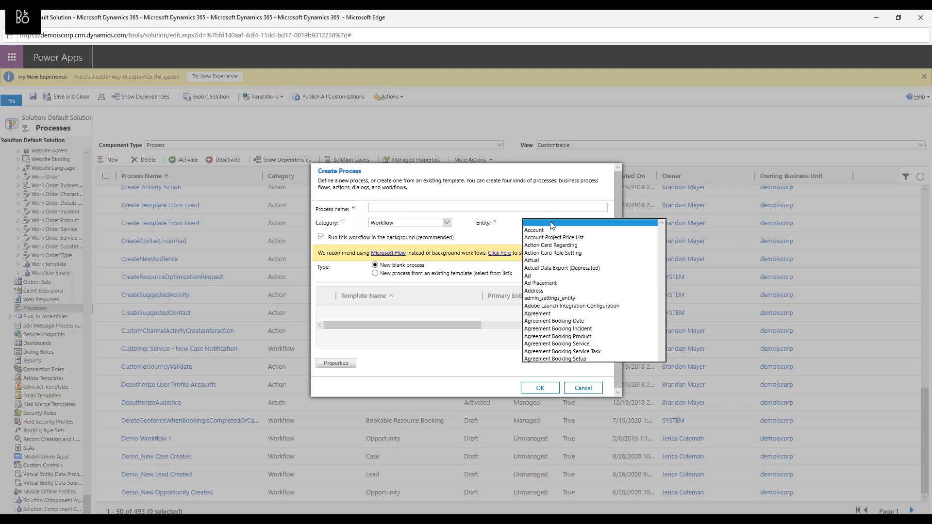
pyautogui.click(486, 390)
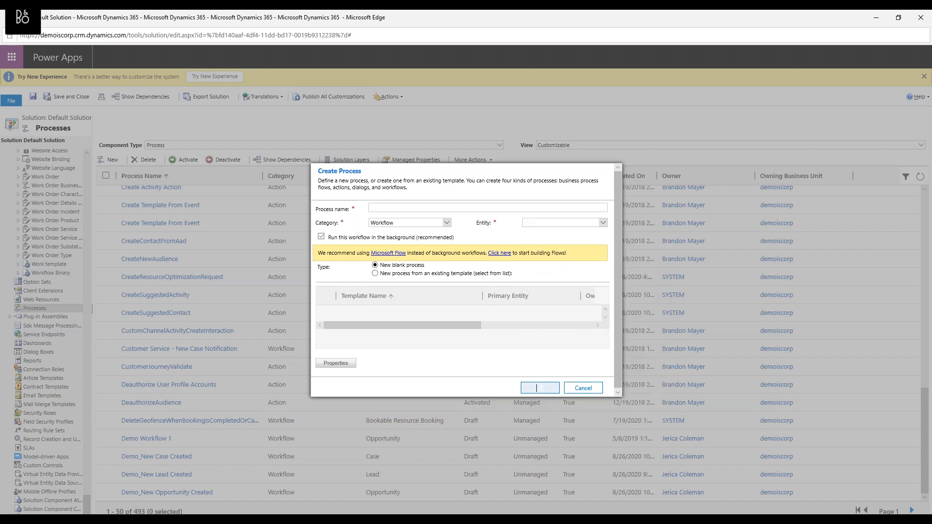
pyautogui.click(583, 388)
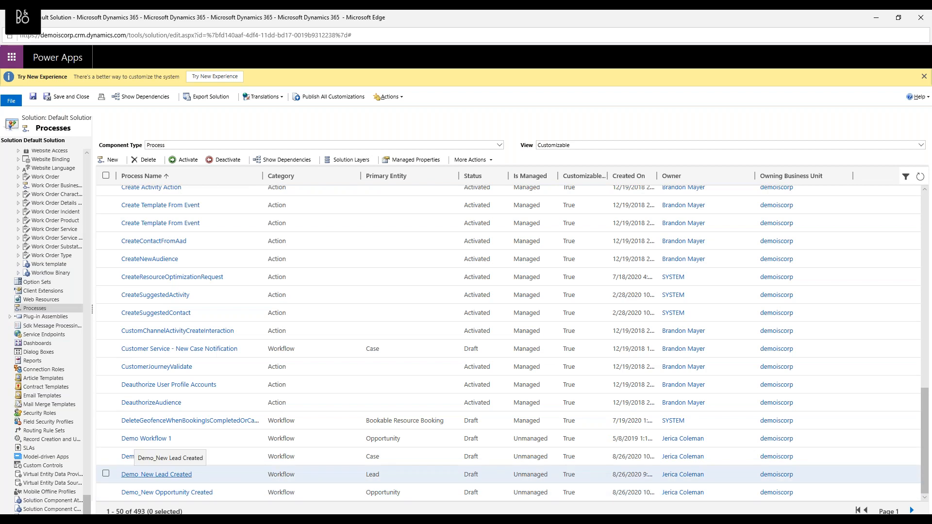
# Open the Demo_New Lead Created workflow and choose Organization as its scope.
pyautogui.click(156, 474)
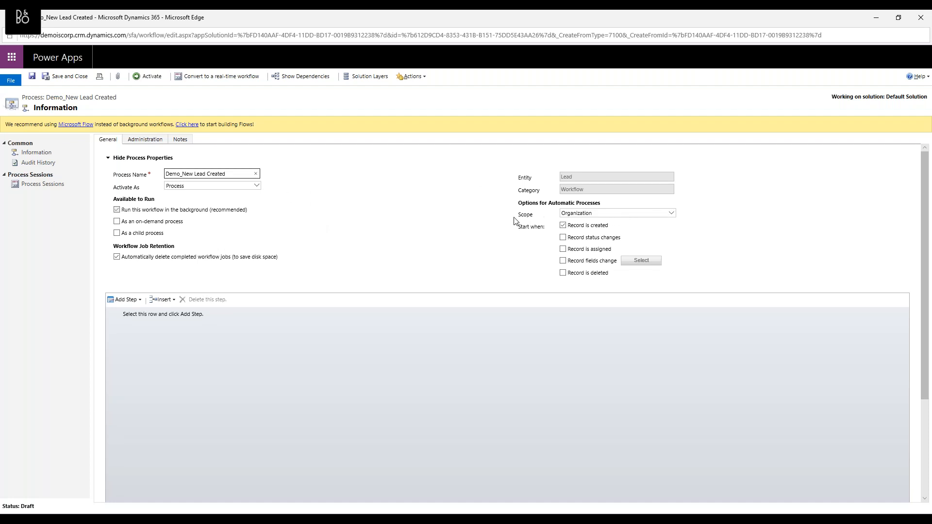
pyautogui.click(675, 214)
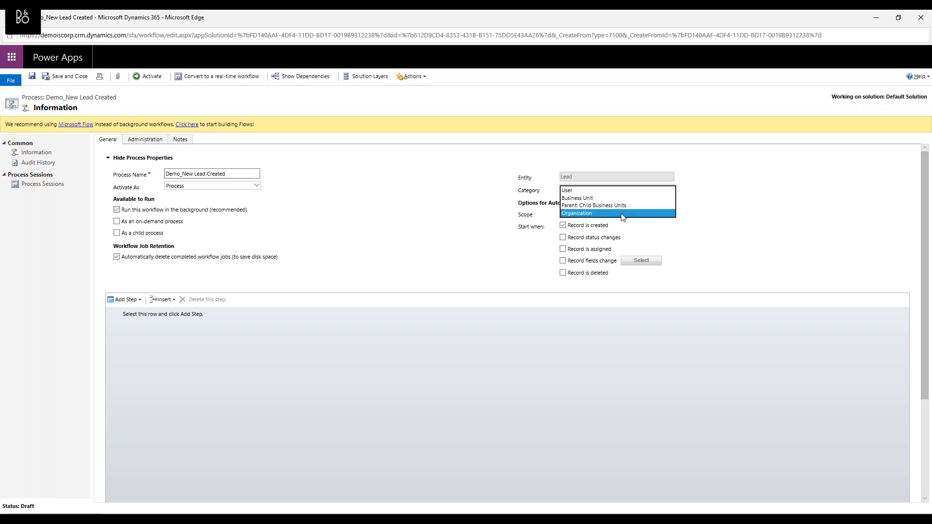
pyautogui.click(583, 214)
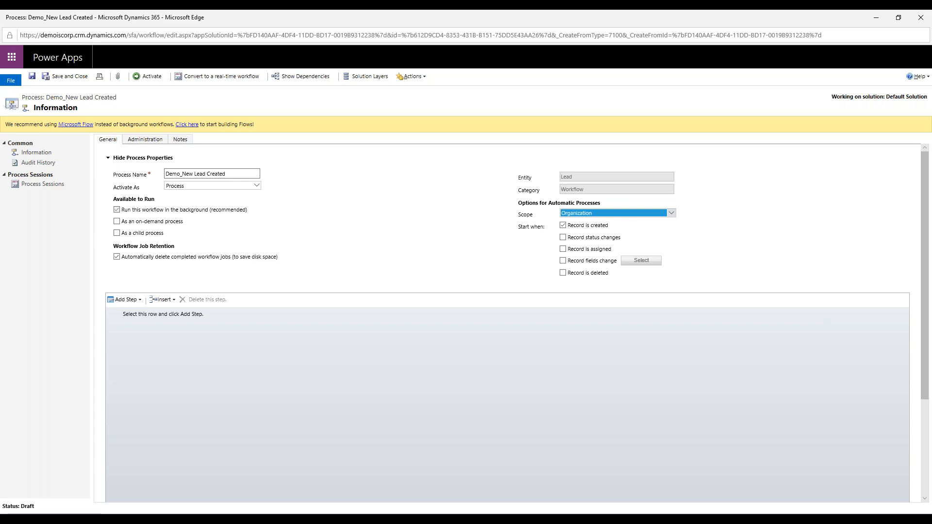
pyautogui.click(684, 239)
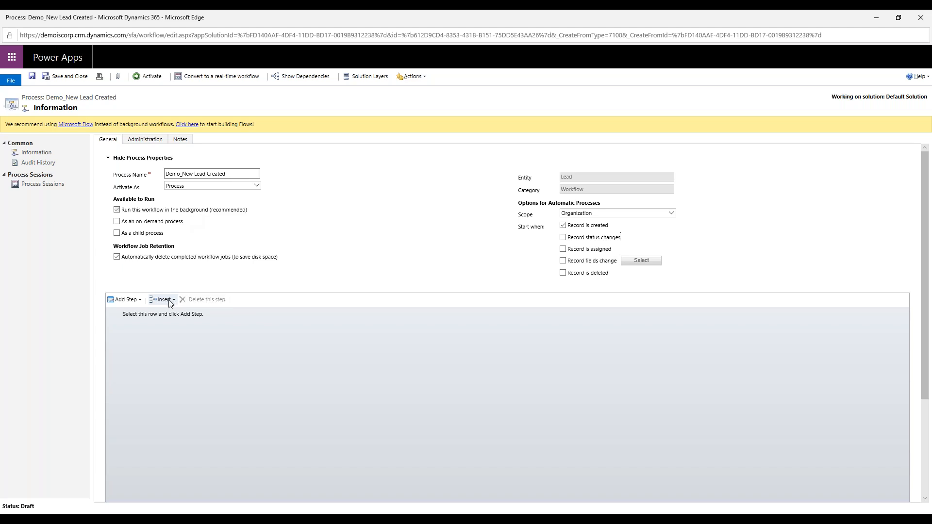
# Add a Create Record step to the workflow that creates a Phone Call.
pyautogui.click(141, 299)
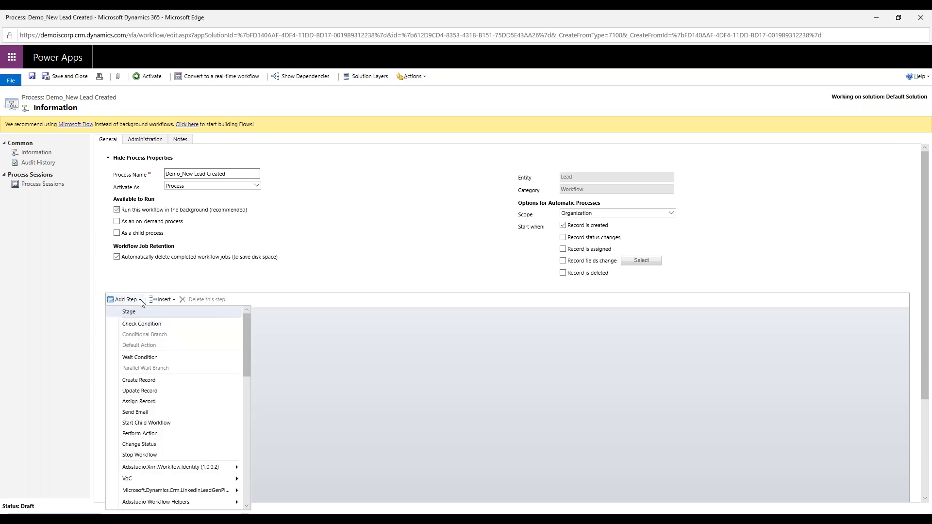
pyautogui.click(144, 382)
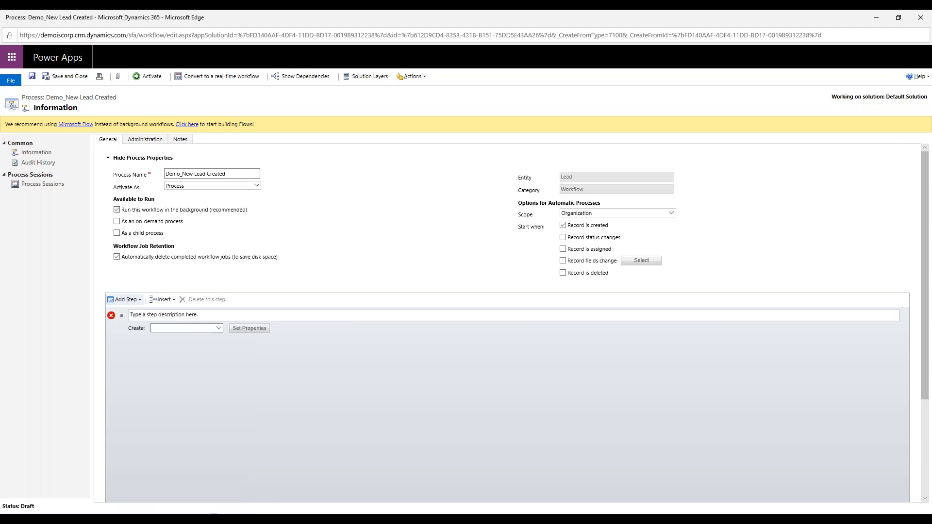
pyautogui.click(218, 329)
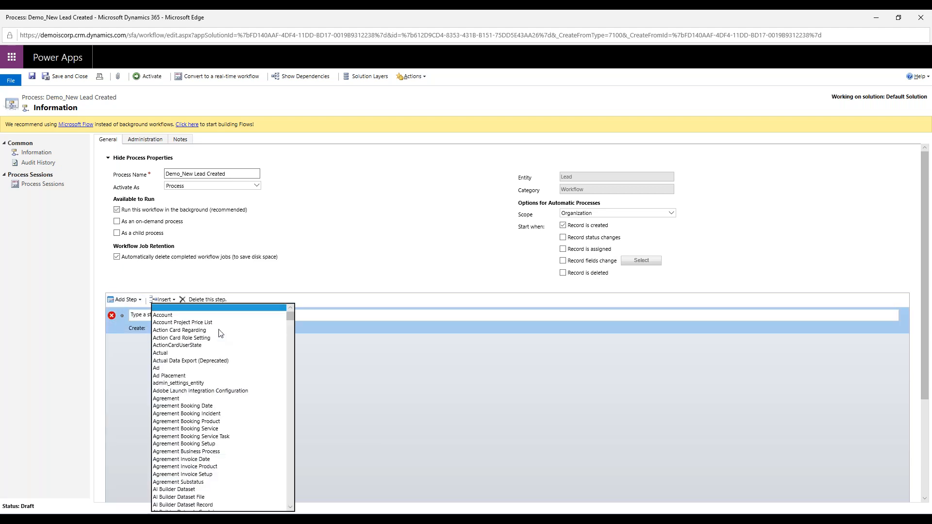
pyautogui.scroll(-6, 204, 416)
pyautogui.moveTo(290, 331); pyautogui.dragTo(298, 431)
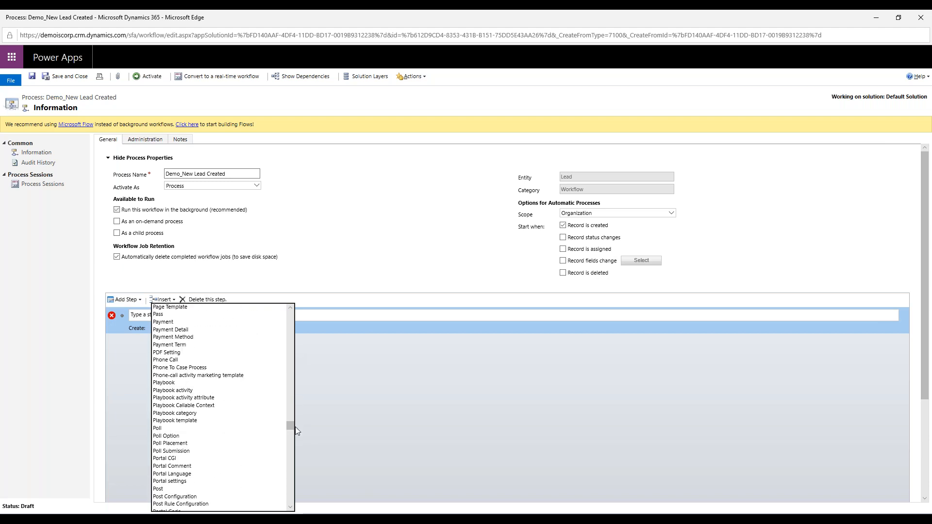
pyautogui.click(173, 360)
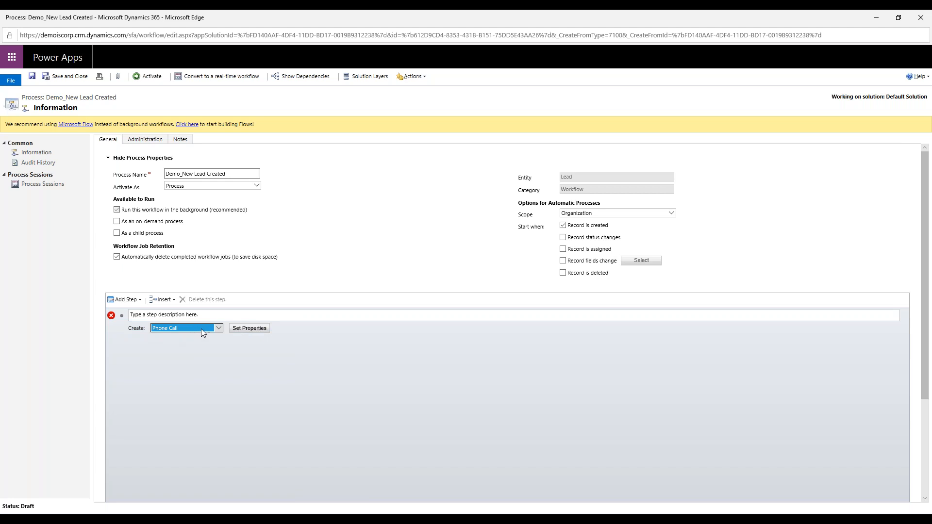
# Open the properties of the Phone Call creation step and enter the subject text "Follow-up Call with".
pyautogui.click(258, 329)
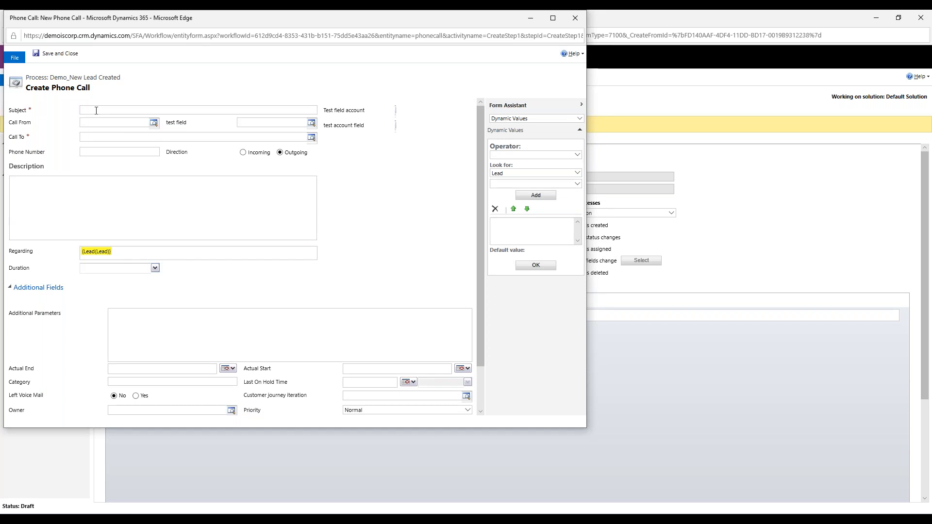
pyautogui.click(96, 111)
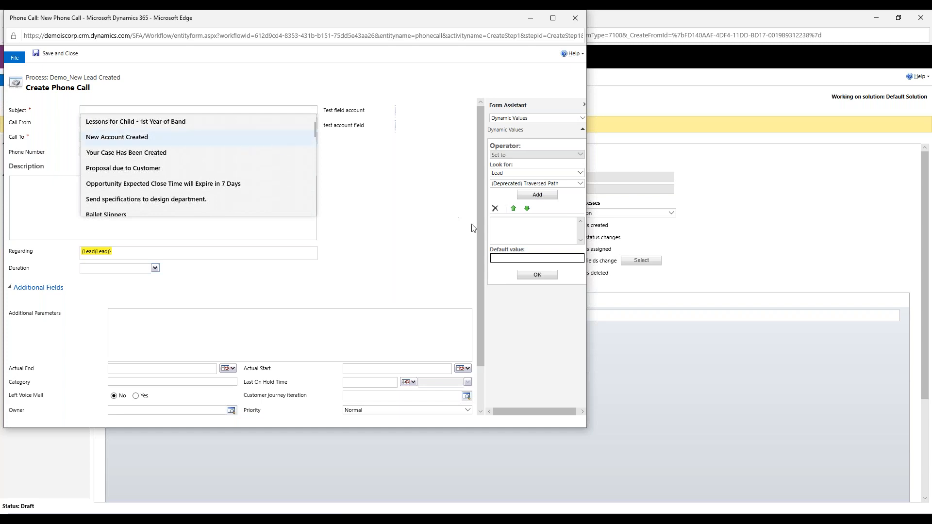
pyautogui.write('Follow-')
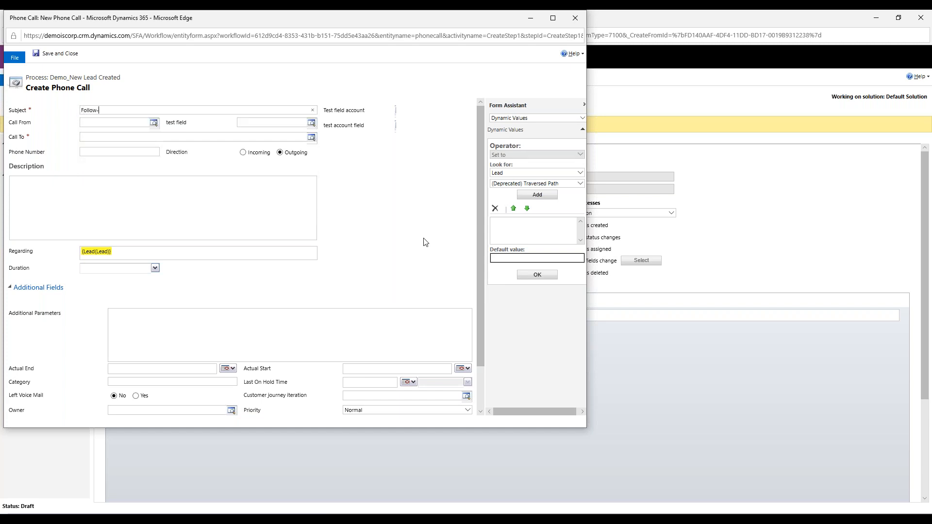
pyautogui.write('up Call with')
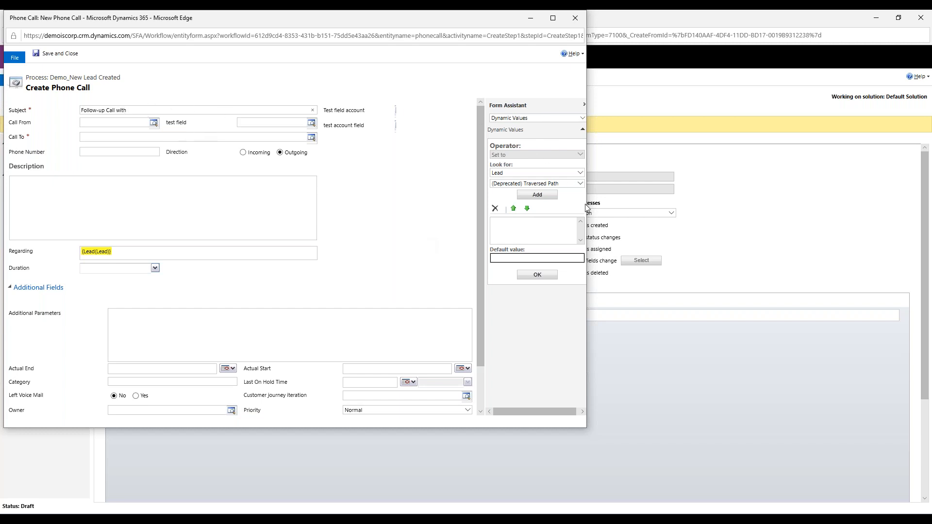
# Insert the Lead's First Name as a dynamic value at the end of the phone call subject.
pyautogui.moveTo(588, 201); pyautogui.dragTo(610, 195)
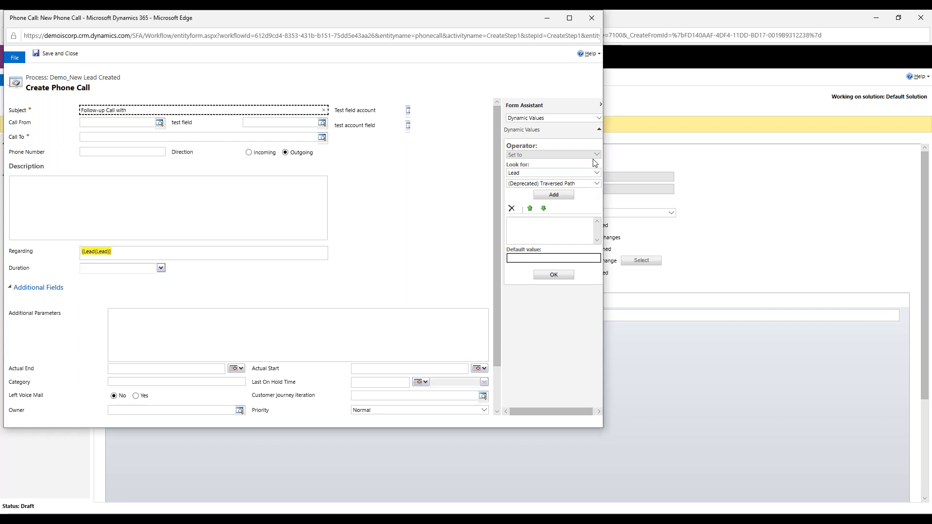
pyautogui.click(597, 183)
pyautogui.scroll(-5, 575, 214)
pyautogui.scroll(-10, 574, 225)
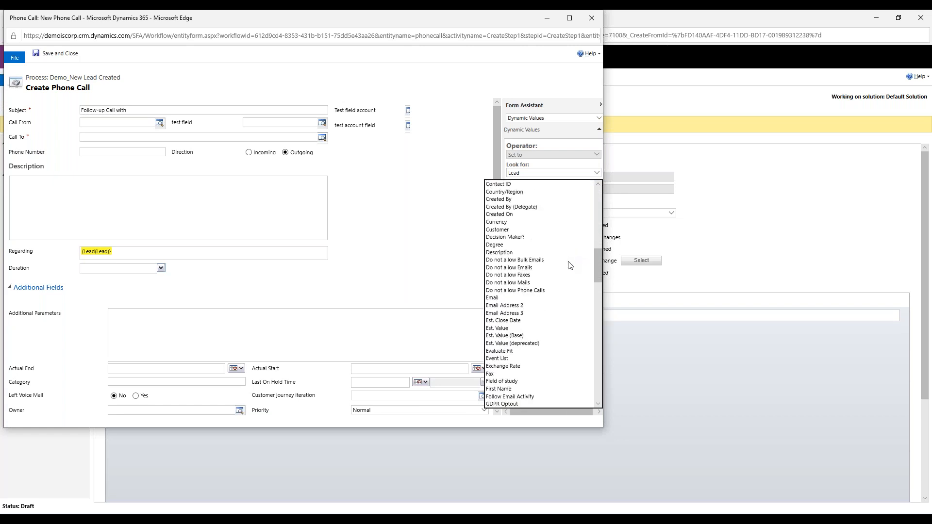
pyautogui.scroll(-3, 568, 266)
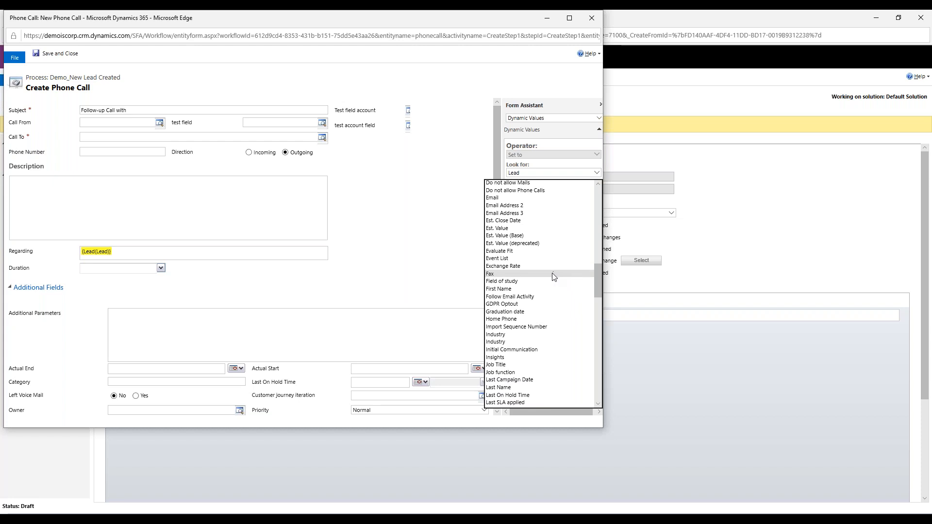
pyautogui.scroll(-1, 554, 277)
pyautogui.scroll(-2, 554, 277)
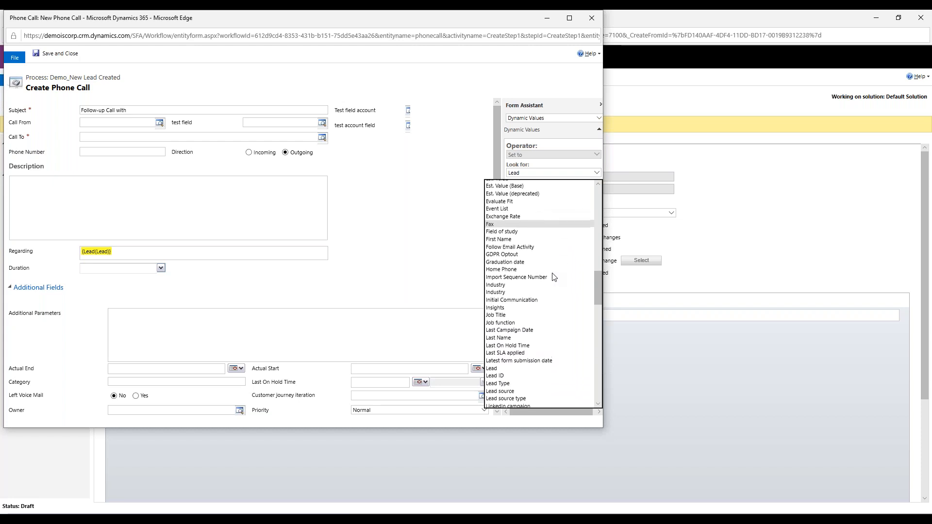
pyautogui.click(503, 240)
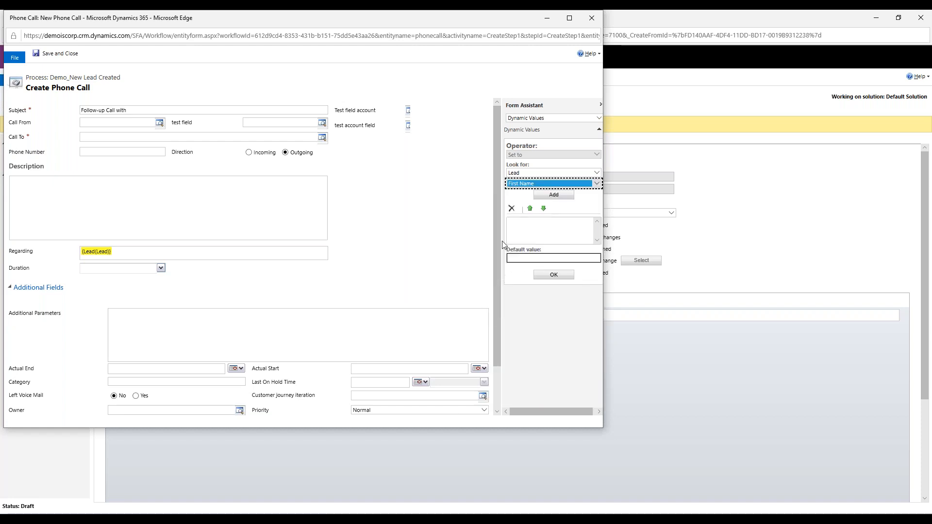
pyautogui.click(554, 197)
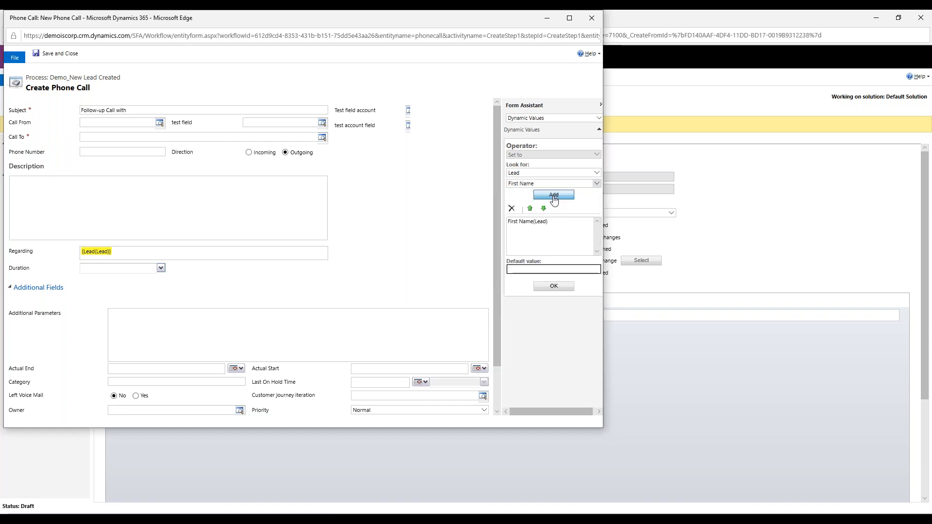
pyautogui.click(525, 223)
pyautogui.click(524, 224)
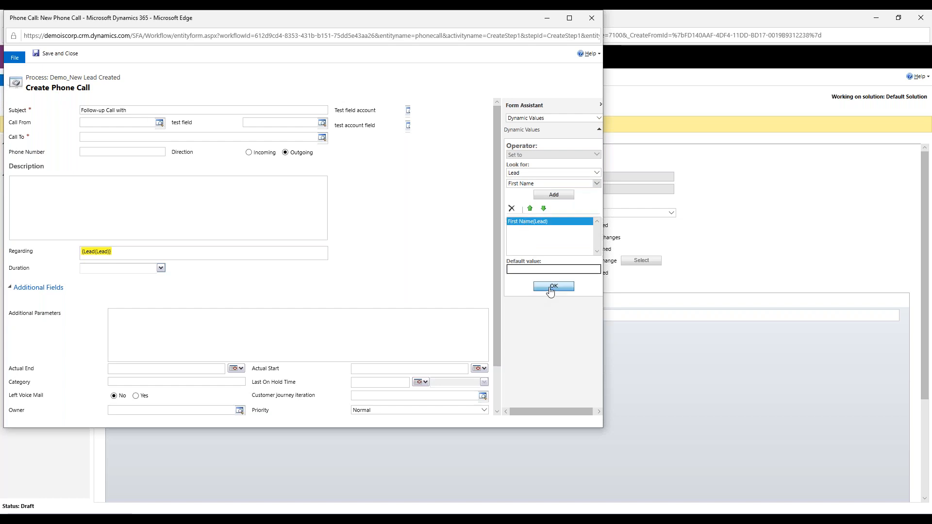
pyautogui.click(552, 287)
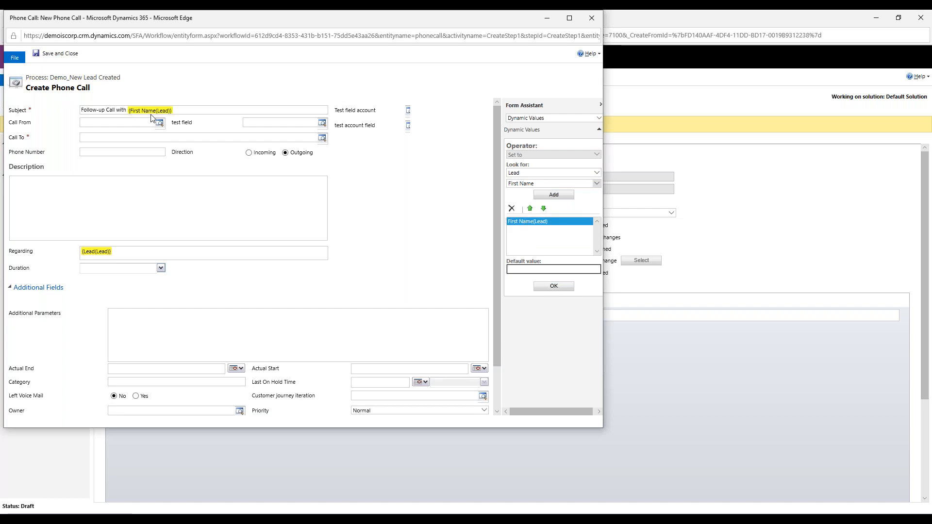
# Append the Lead's Last Name as a dynamic value after the first name in the subject, clearing the Form Assistant's value list before and after.
pyautogui.click(191, 111)
pyautogui.click(184, 110)
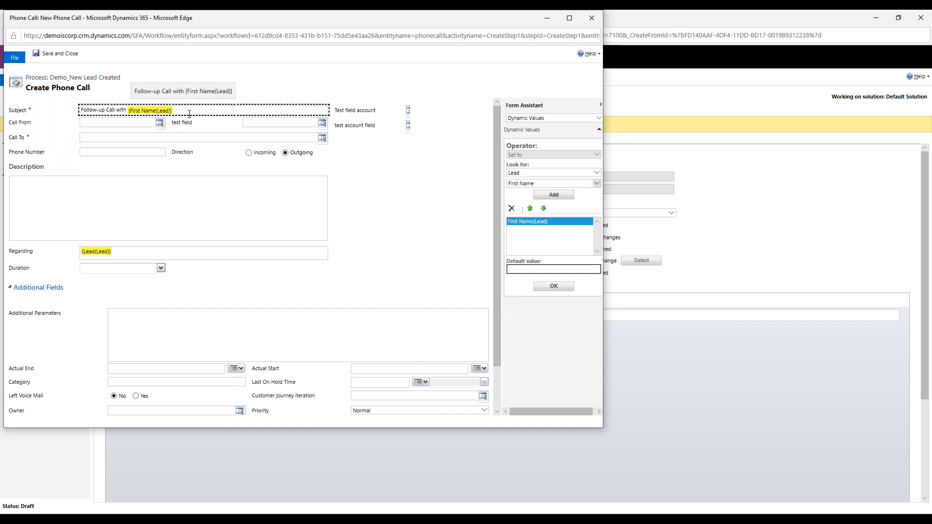
pyautogui.click(515, 223)
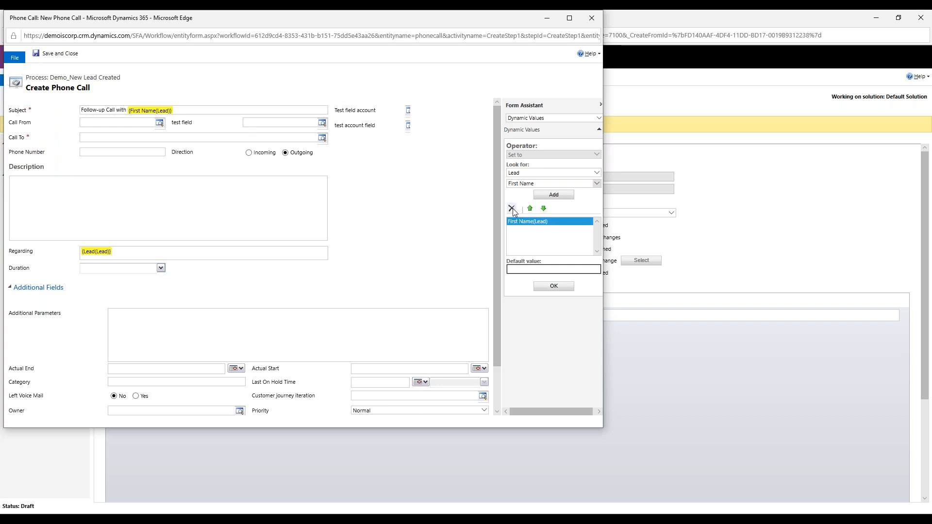
pyautogui.click(513, 208)
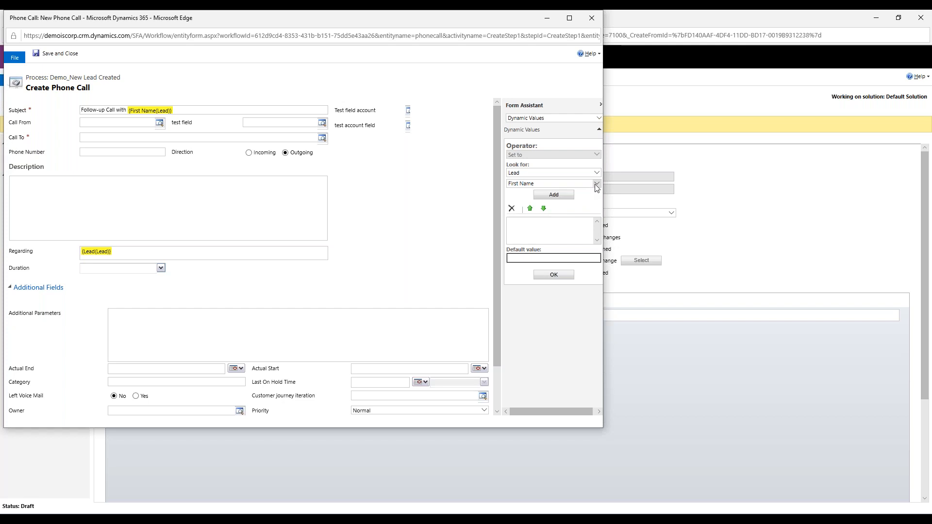
pyautogui.click(596, 184)
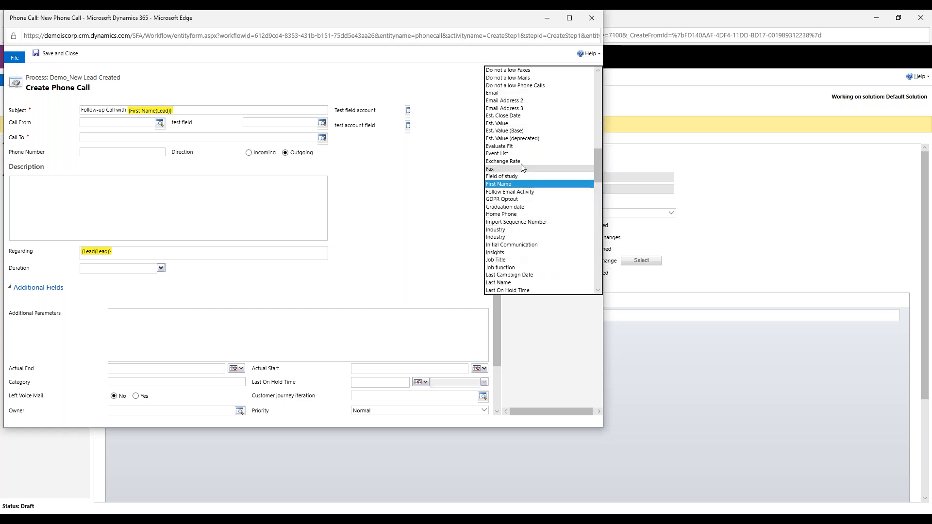
pyautogui.scroll(-4, 513, 135)
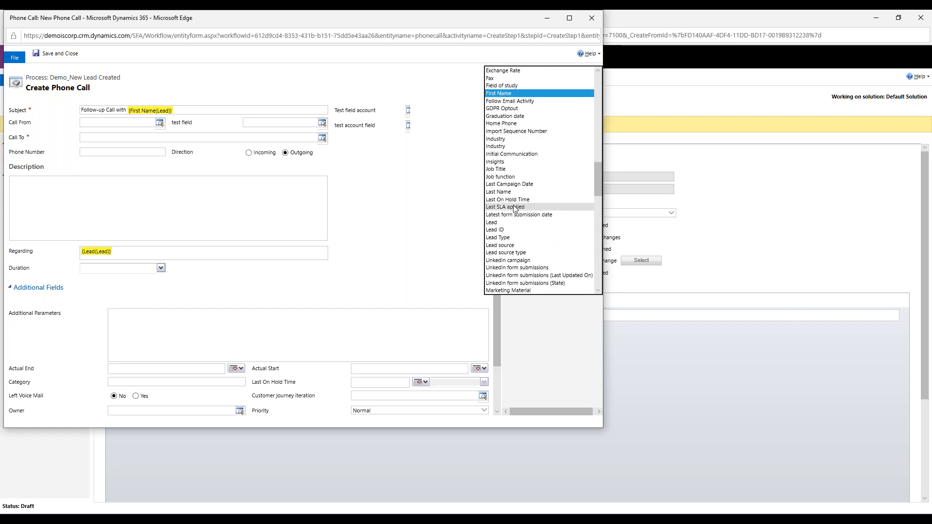
pyautogui.click(509, 193)
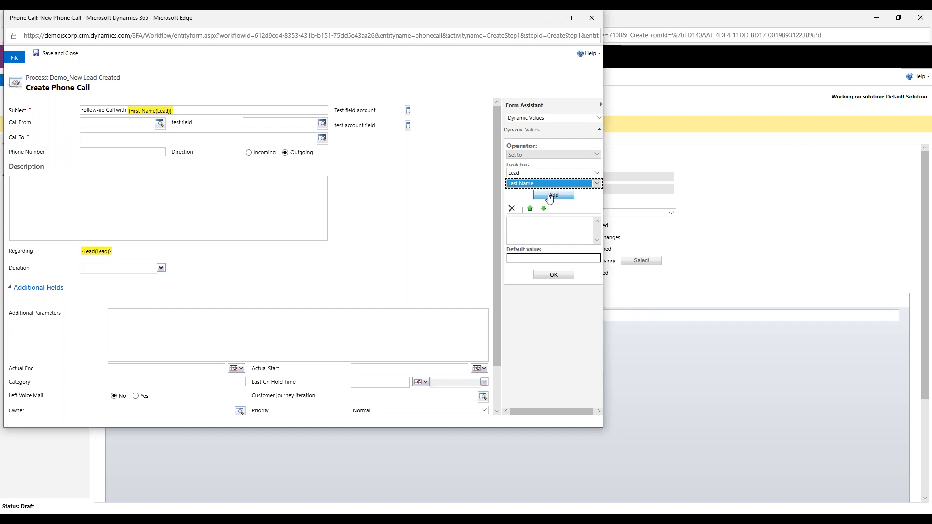
pyautogui.click(550, 194)
pyautogui.click(537, 222)
pyautogui.click(554, 286)
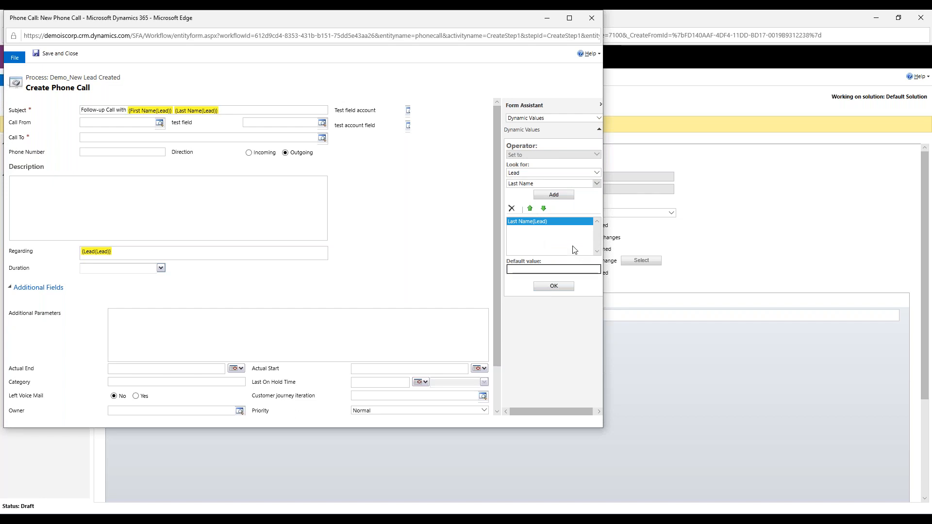
pyautogui.click(513, 209)
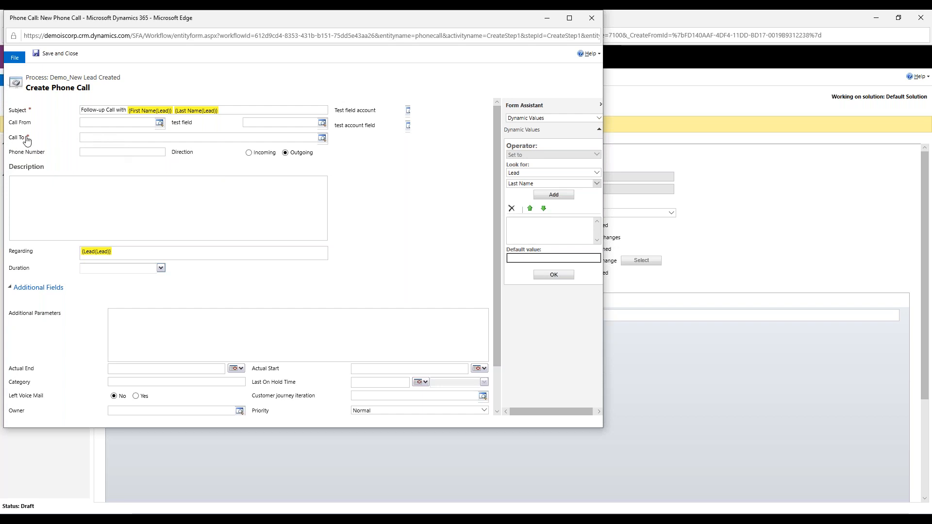
# Set the phone call's Call To field to the Lead's Lead dynamic value.
pyautogui.click(95, 139)
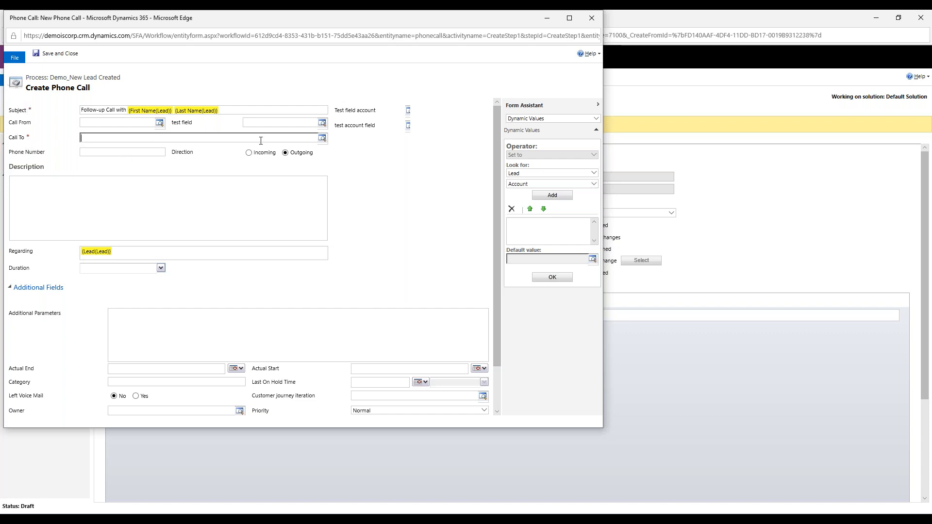
pyautogui.click(595, 185)
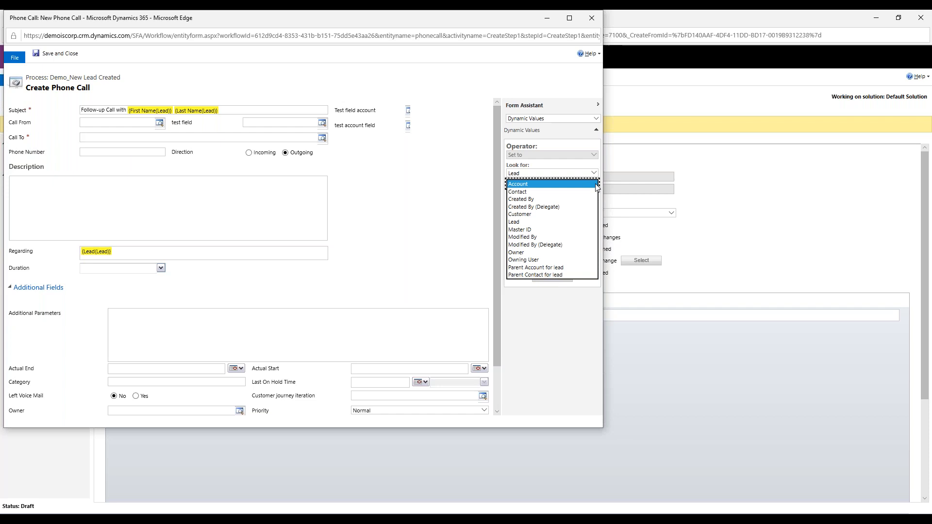
pyautogui.click(518, 225)
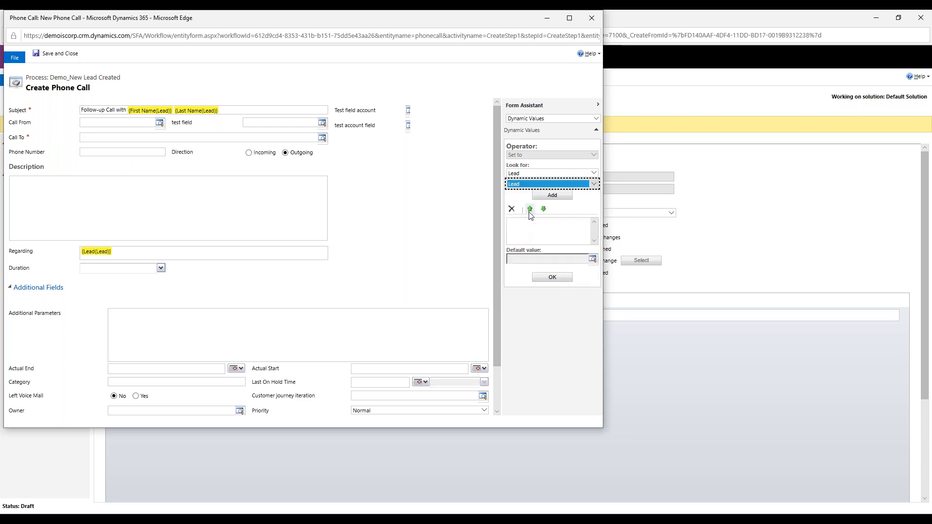
pyautogui.click(553, 195)
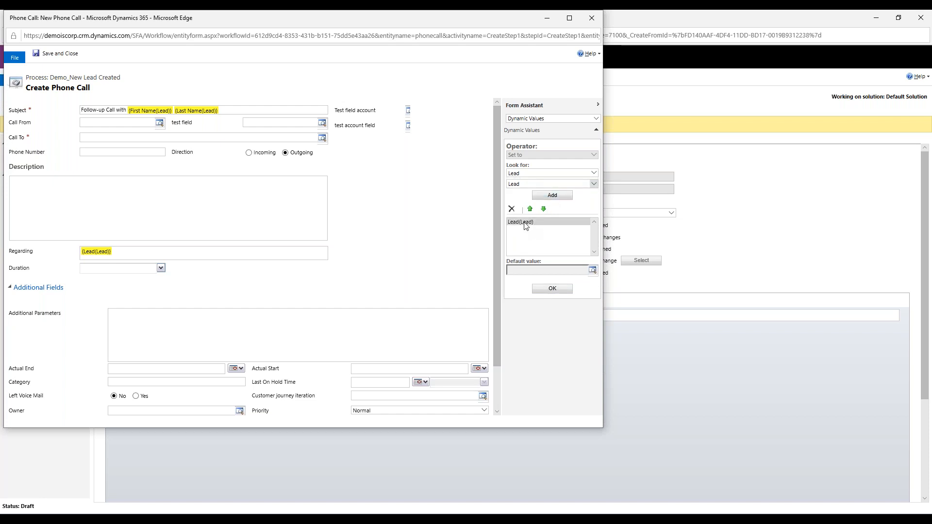
pyautogui.click(546, 289)
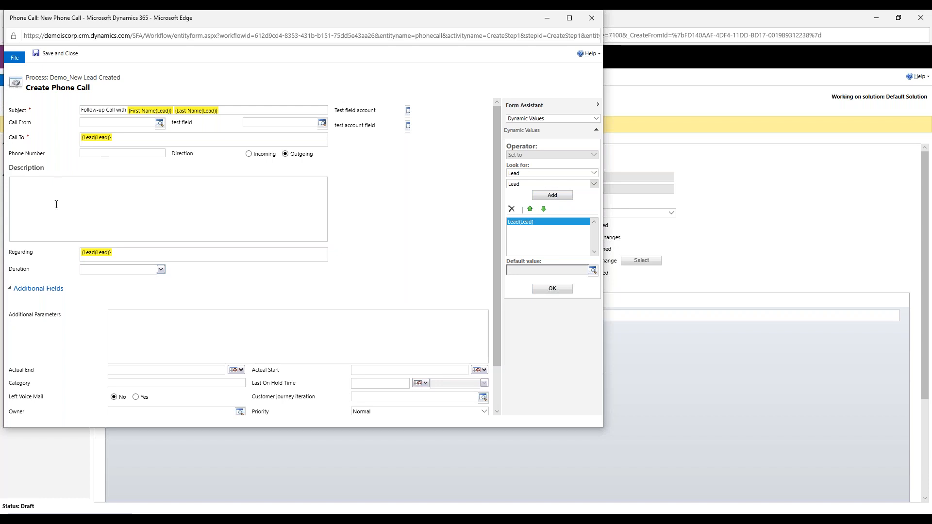
# Select the phone call's Due field and set its dynamic date offset to 3 days After.
pyautogui.click(46, 184)
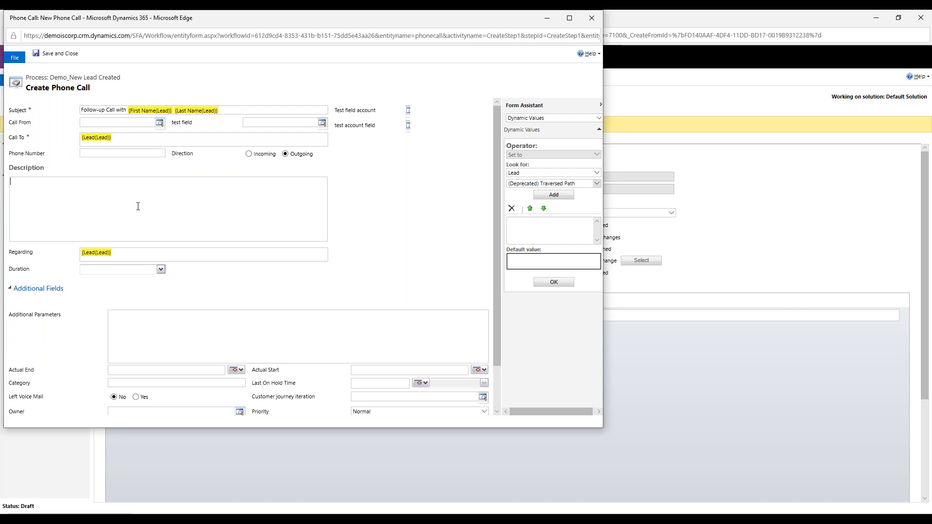
pyautogui.scroll(-2, 138, 206)
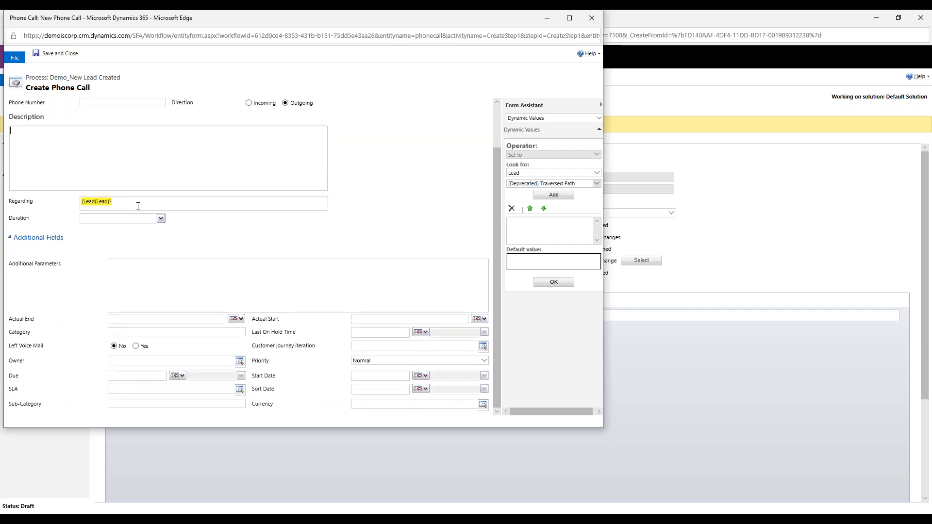
pyautogui.click(127, 377)
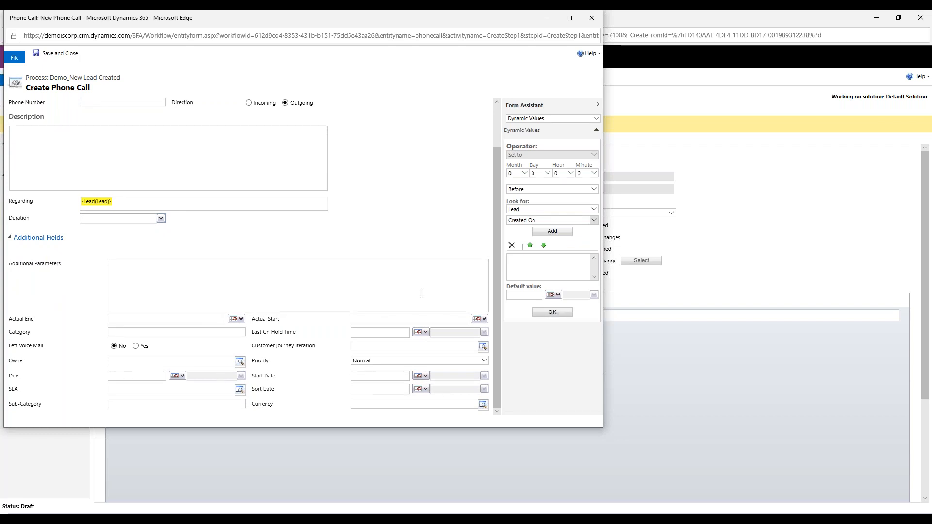
pyautogui.click(549, 173)
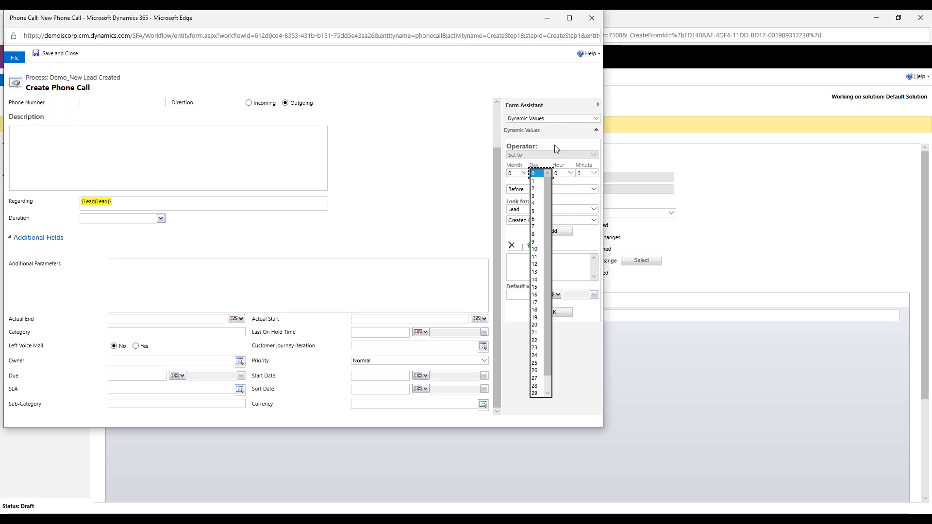
pyautogui.click(554, 149)
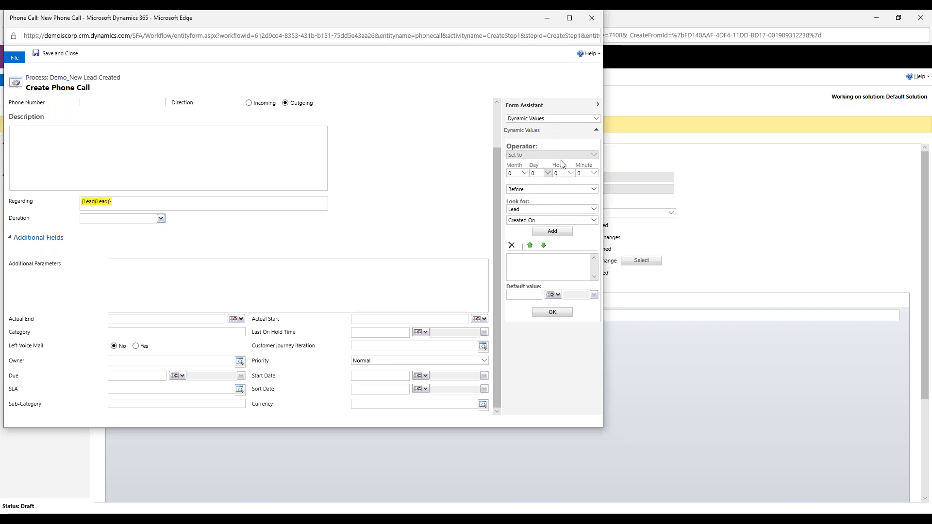
pyautogui.click(528, 190)
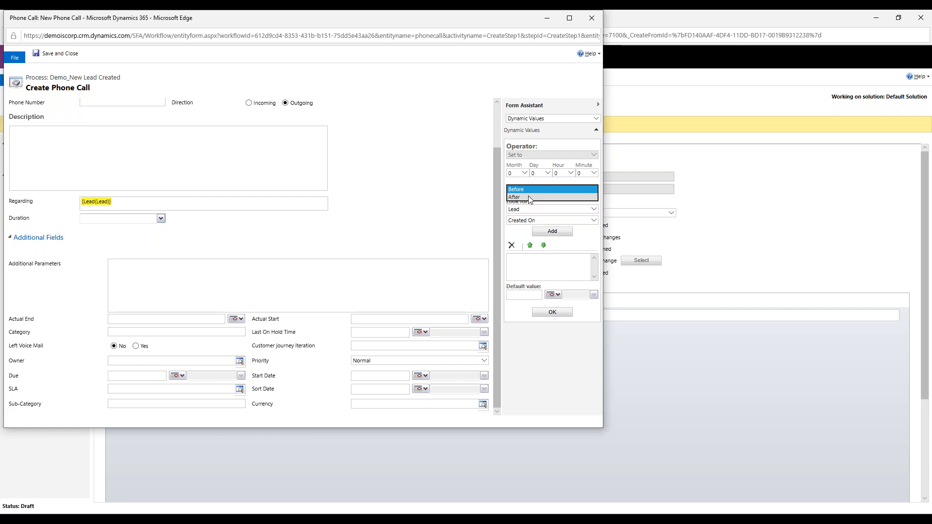
pyautogui.click(529, 198)
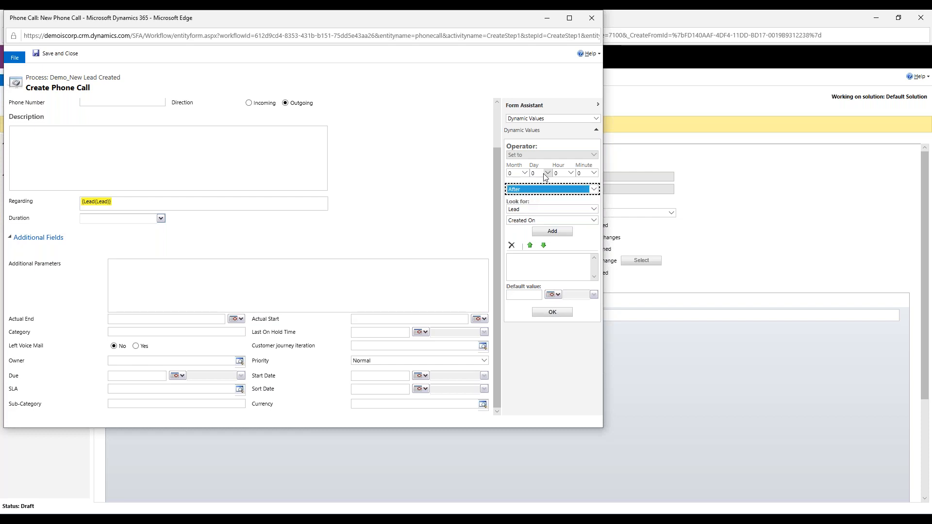
pyautogui.click(543, 174)
pyautogui.click(540, 195)
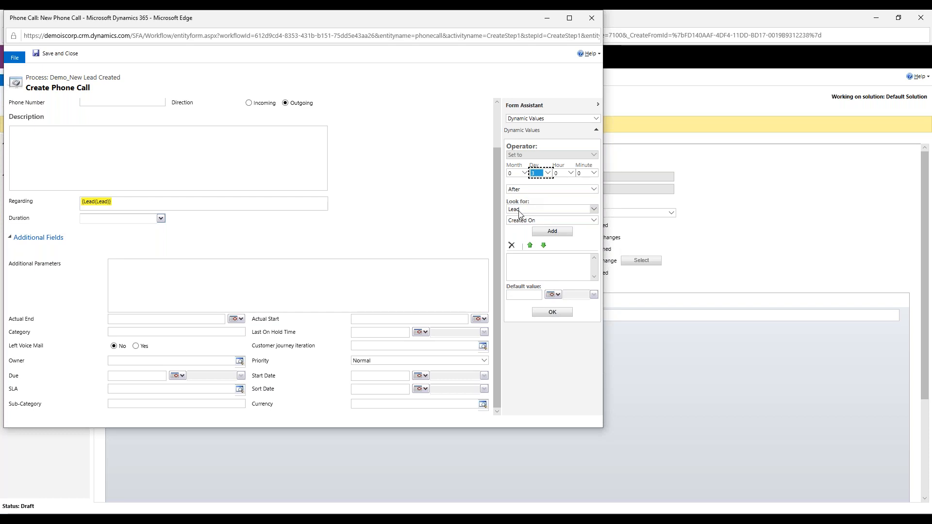
# Base the Due date on the Lead's Created On value, apply it, and save and close the phone call properties.
pyautogui.click(556, 222)
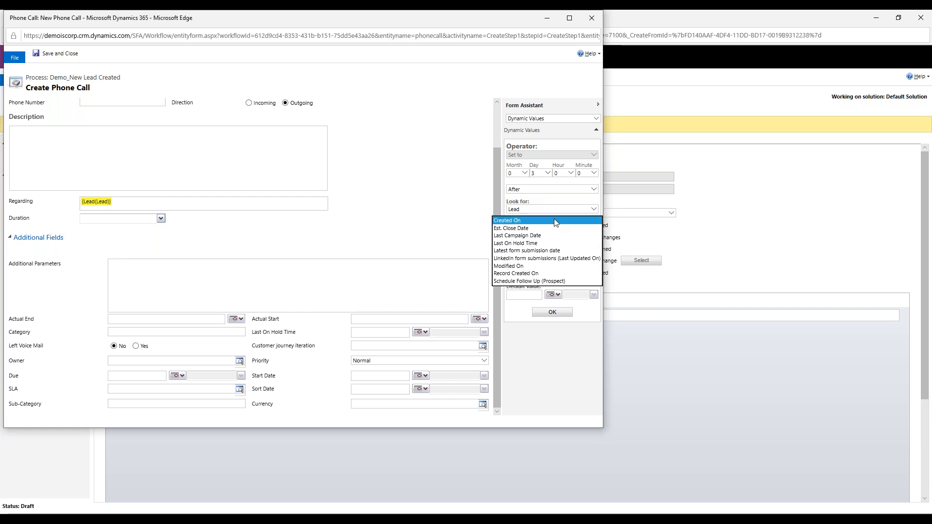
pyautogui.click(514, 222)
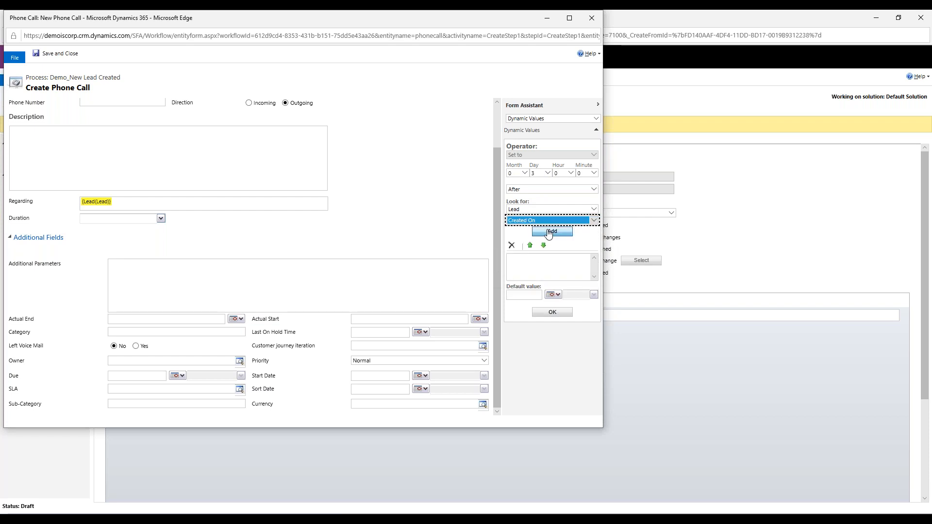
pyautogui.click(549, 233)
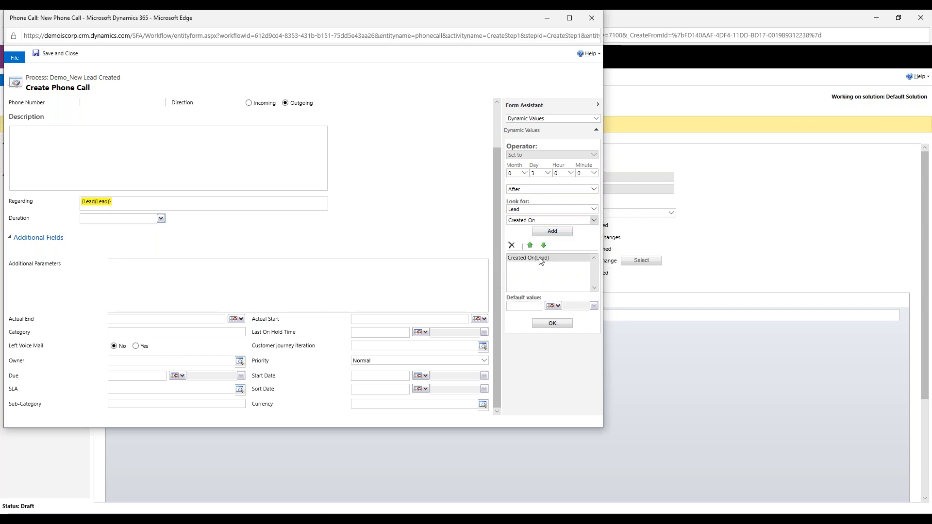
pyautogui.click(527, 258)
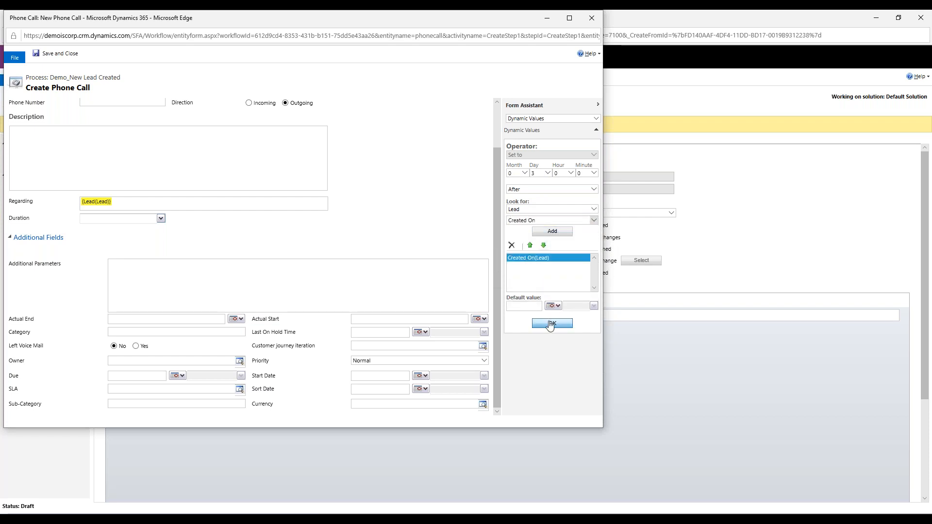
pyautogui.click(553, 324)
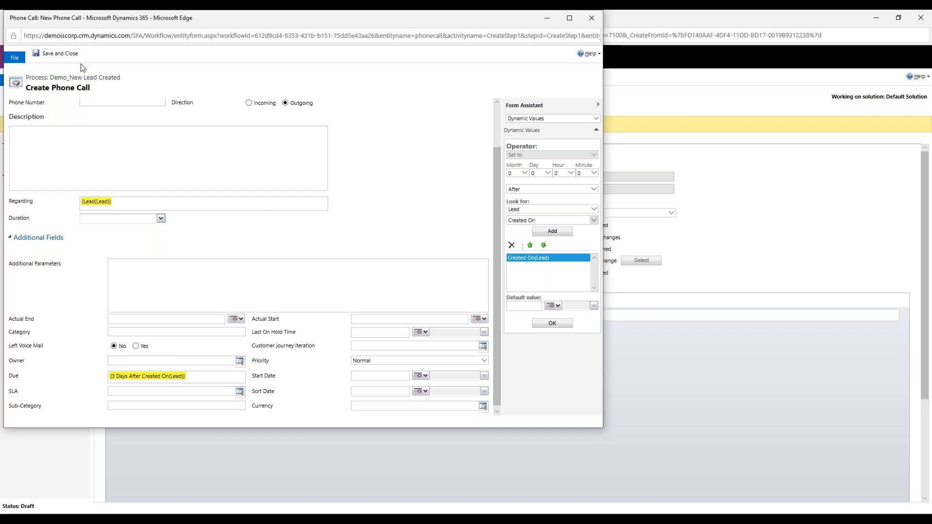
pyautogui.click(55, 55)
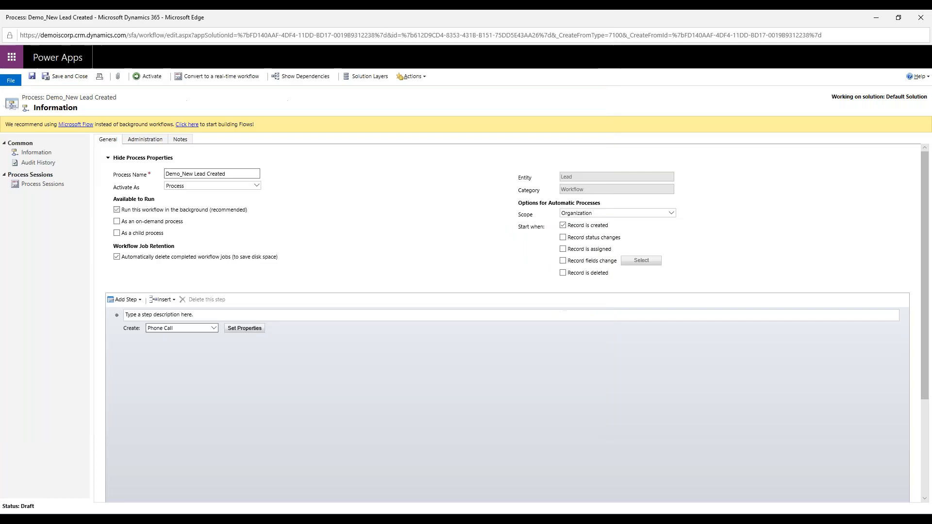
# Describe the phone call step as "Create follow-up call due within 3 days of creation.".
pyautogui.click(135, 315)
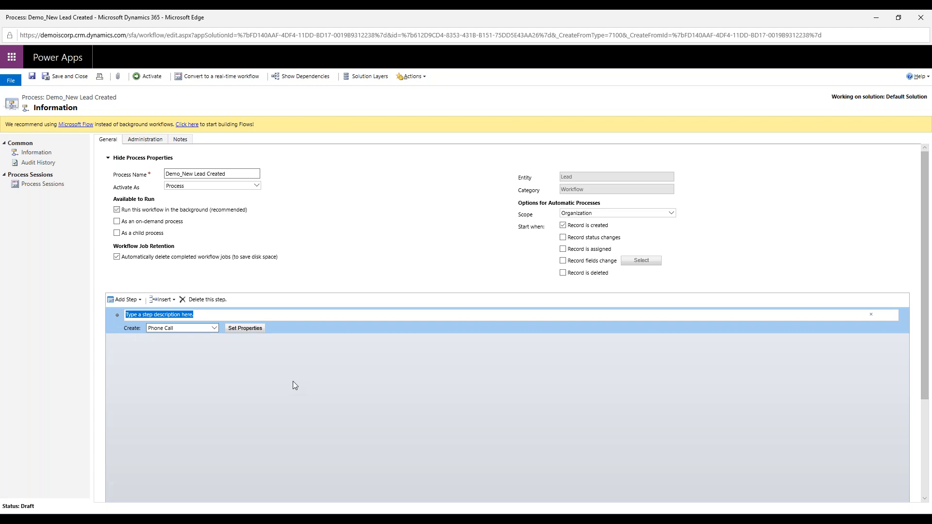
pyautogui.write('C')
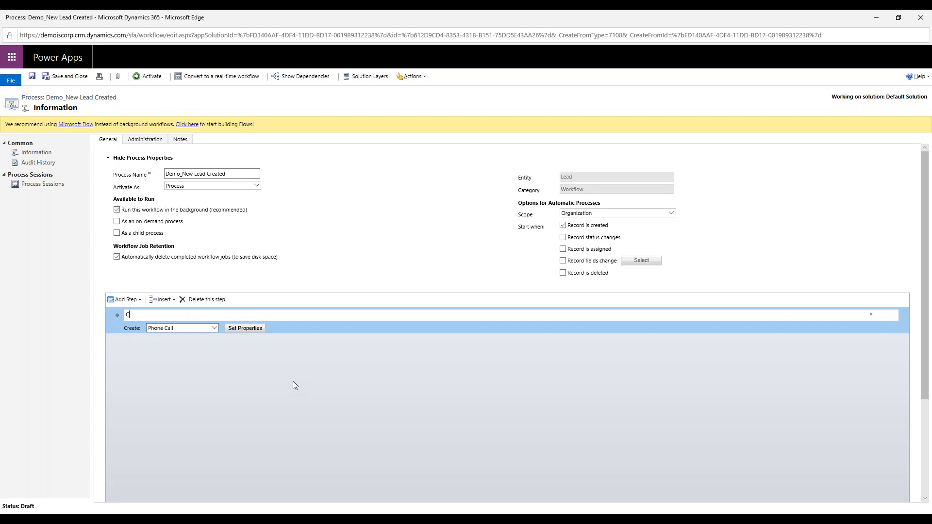
pyautogui.write('reate follow-up call due within 3 days of creation.')
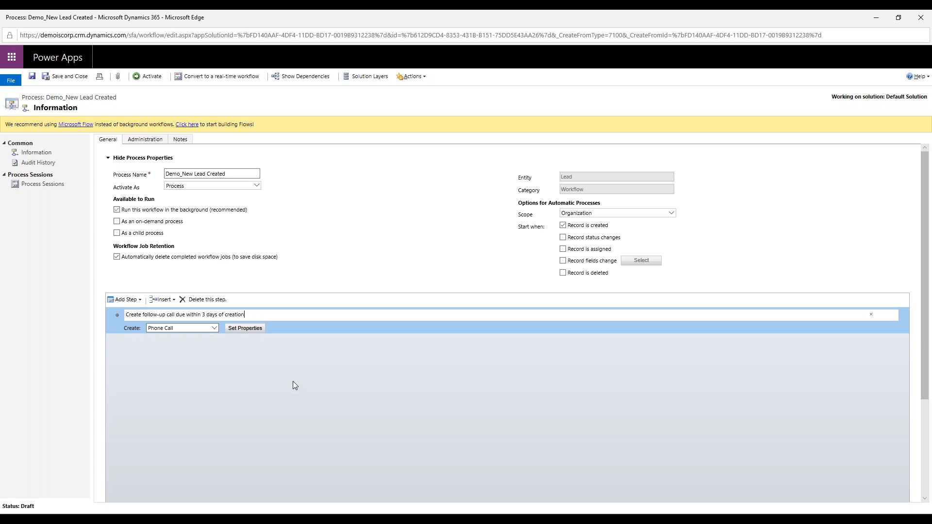
# Add a second Create Record step to the workflow that creates a Task.
pyautogui.click(140, 302)
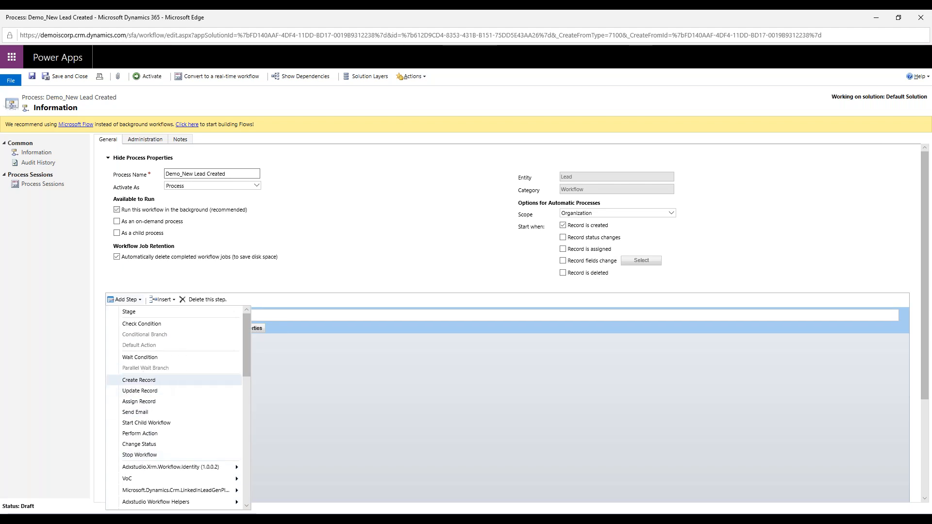
pyautogui.click(165, 383)
pyautogui.click(218, 354)
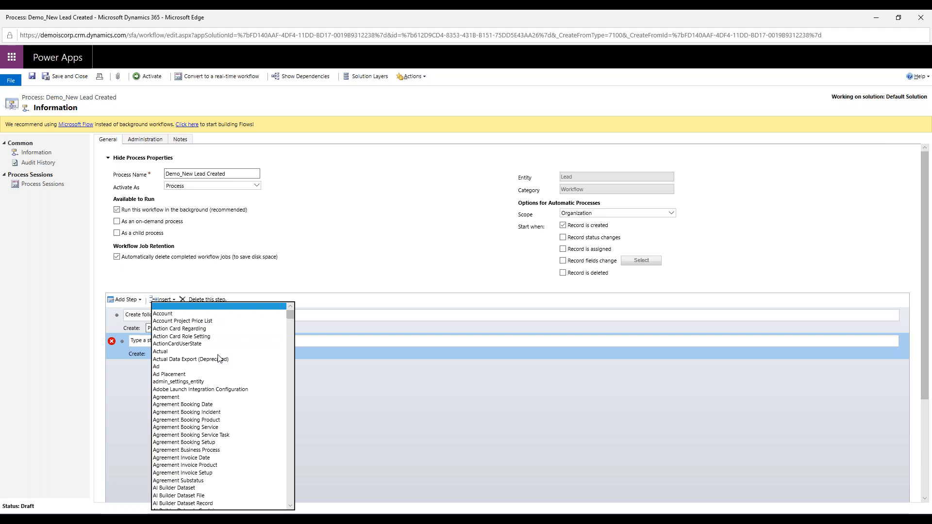
pyautogui.moveTo(290, 314); pyautogui.dragTo(296, 471)
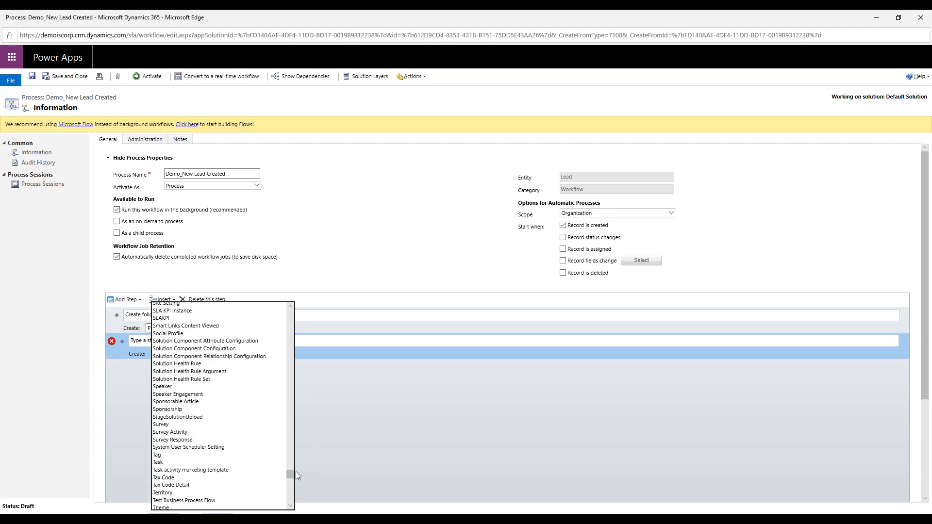
pyautogui.click(158, 462)
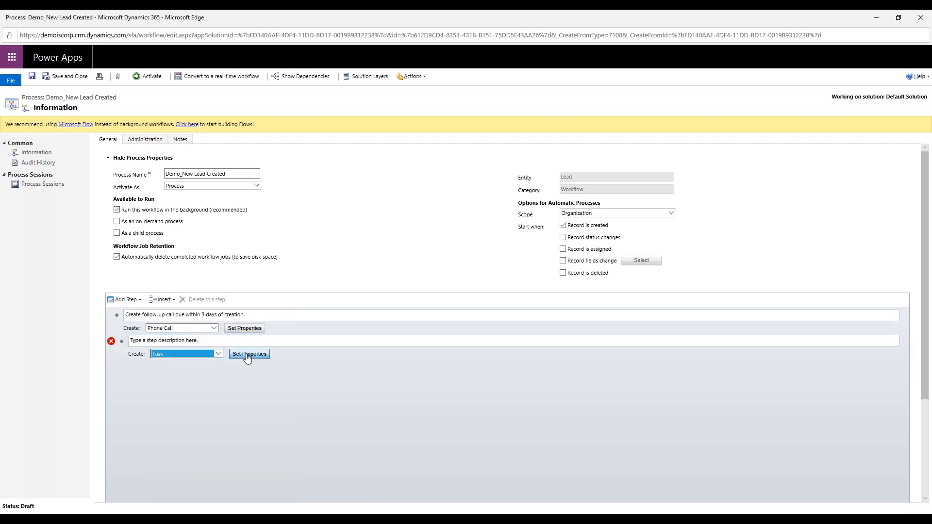
# Open the properties of the Task creation step and enter the subject "Add Lead to Mailing List".
pyautogui.click(248, 358)
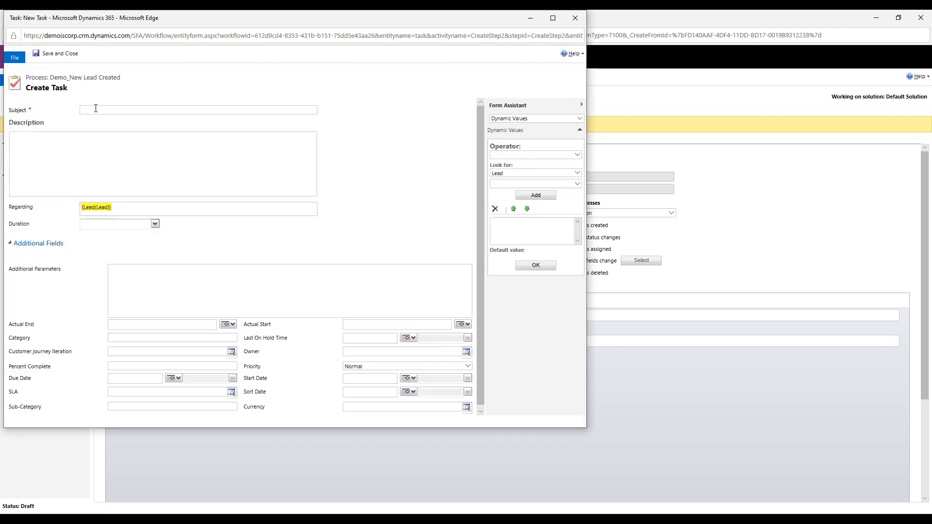
pyautogui.click(96, 109)
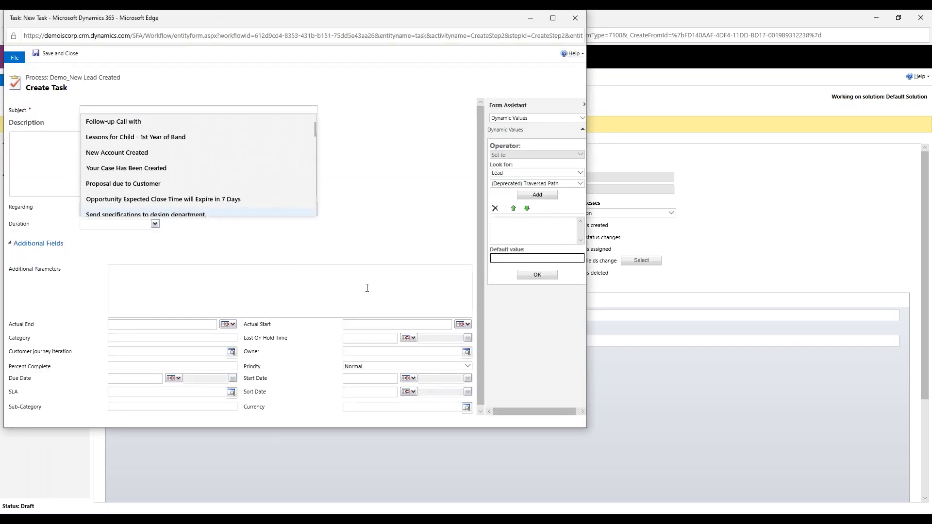
pyautogui.write('A')
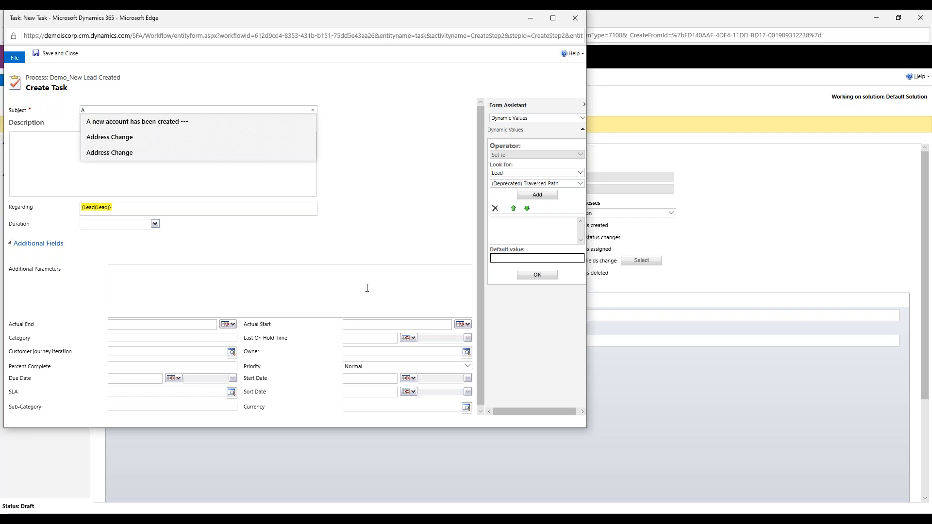
pyautogui.write('dd to')
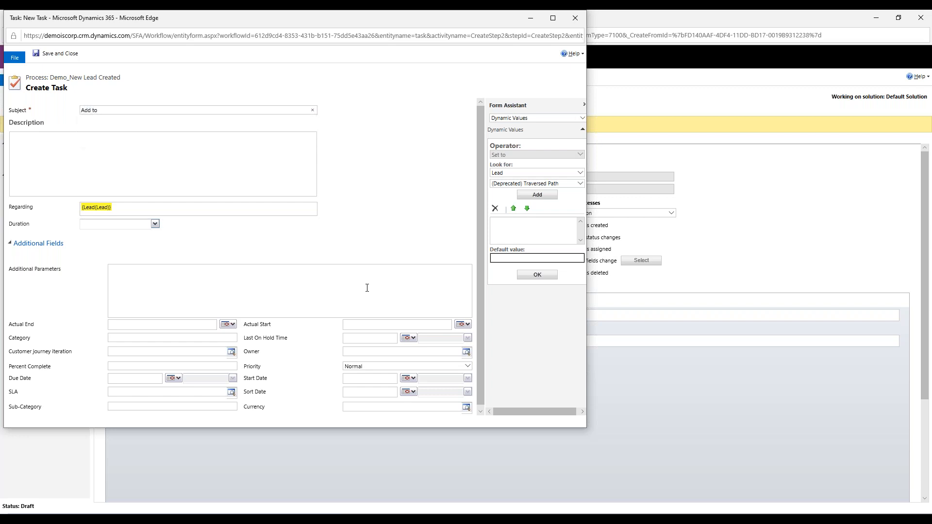
pyautogui.press('BackSpace')
pyautogui.write('Lead to Mailing List')
# Enter "Lead:" in the task description, followed by the Lead's Lead dynamic value.
pyautogui.click(171, 154)
pyautogui.write('Lead:')
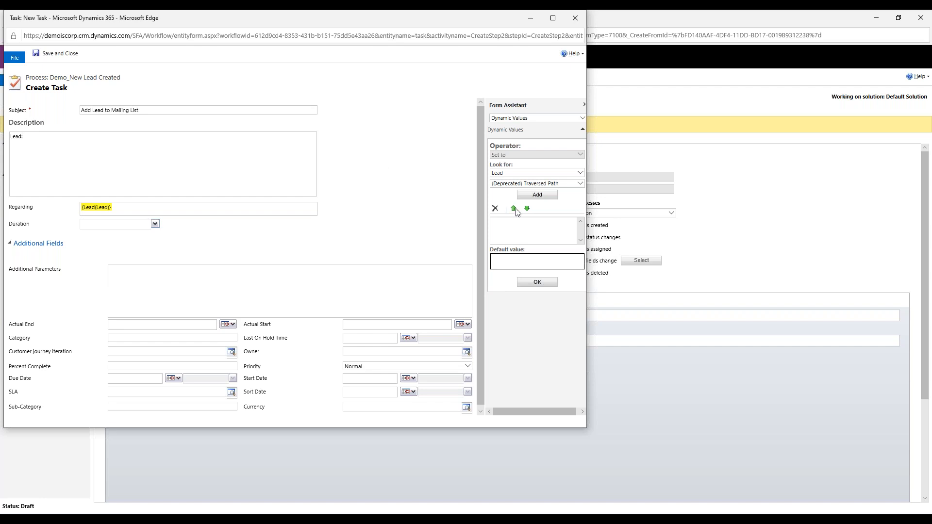
pyautogui.click(578, 184)
pyautogui.scroll(-20, 520, 320)
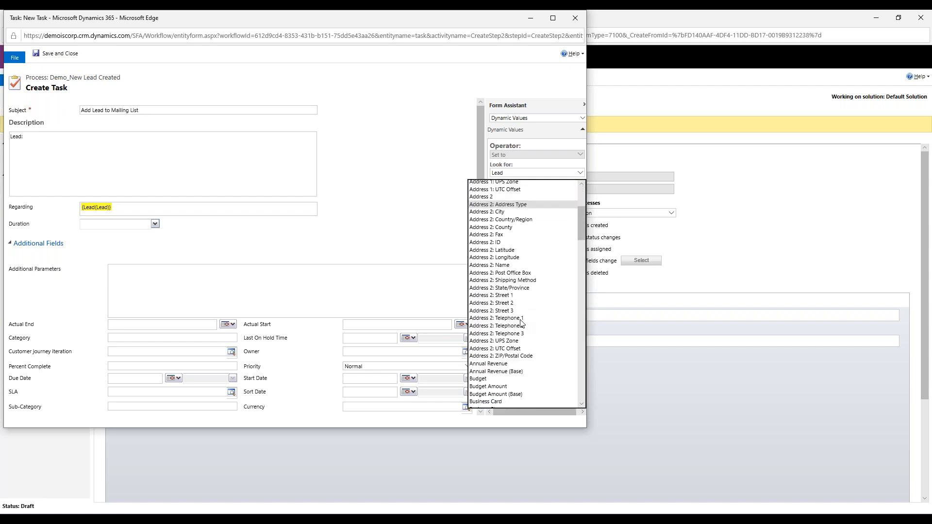
pyautogui.scroll(-12, 517, 321)
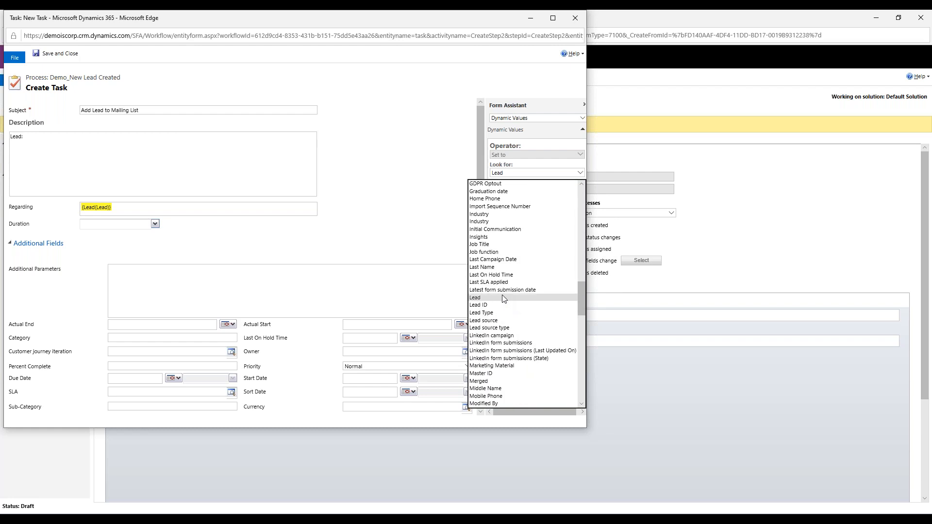
pyautogui.click(505, 298)
pyautogui.click(537, 194)
pyautogui.click(520, 227)
pyautogui.click(537, 293)
# Insert the Lead's Email dynamic value on a new line below the Lead value in the task description.
pyautogui.press('Return')
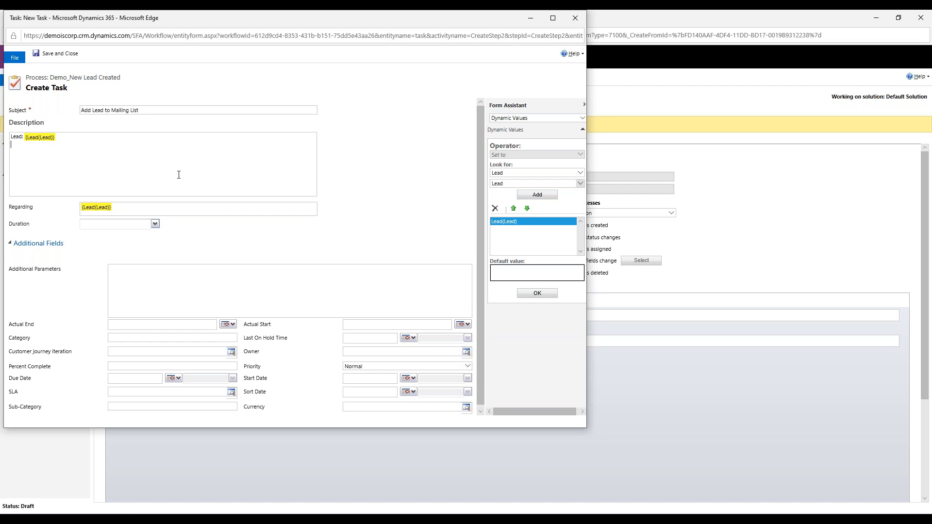
pyautogui.click(495, 209)
pyautogui.click(519, 184)
pyautogui.scroll(15, 534, 180)
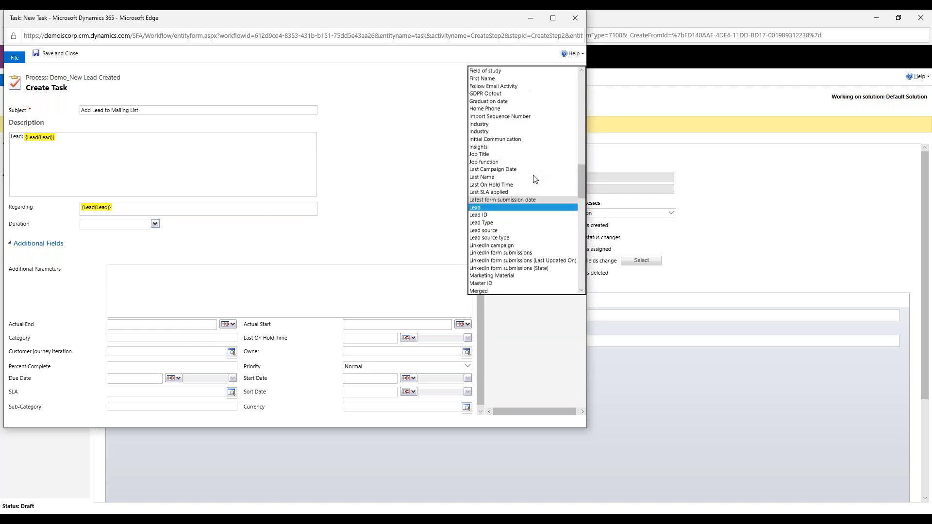
pyautogui.scroll(-15, 553, 174)
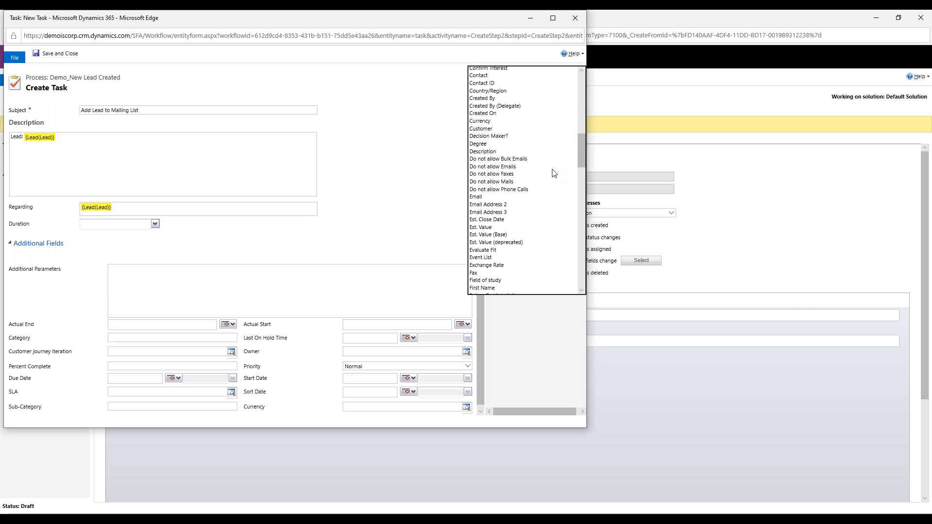
pyautogui.click(478, 197)
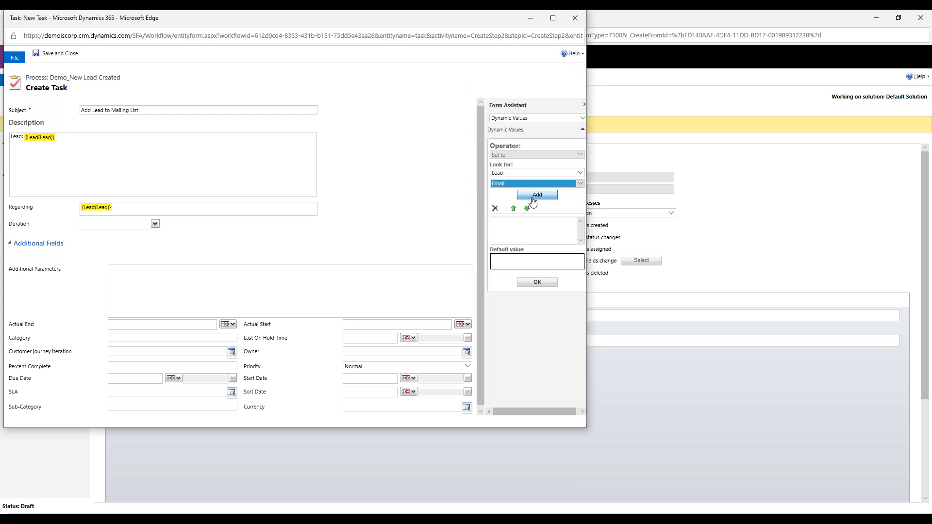
pyautogui.click(537, 194)
pyautogui.click(532, 295)
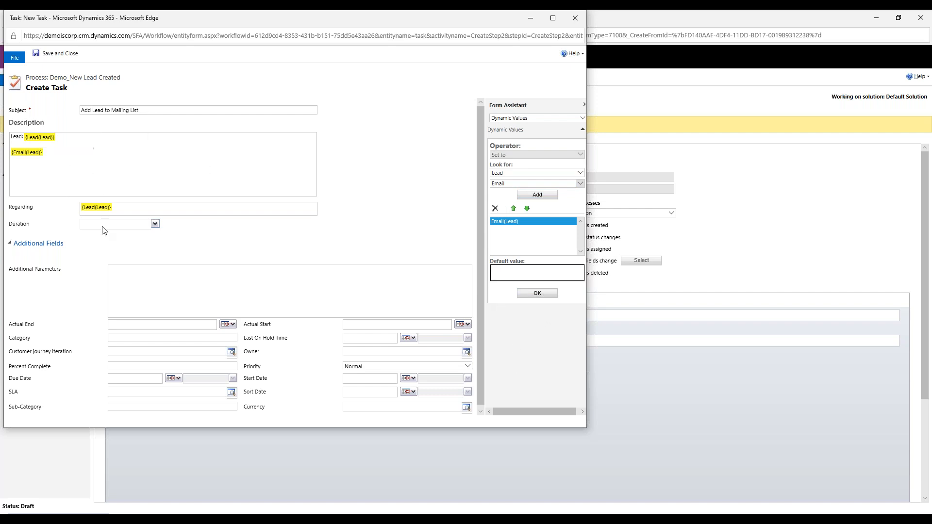
# Assign a specific user as the task's owner, and save and close the task properties.
pyautogui.scroll(-1, 90, 320)
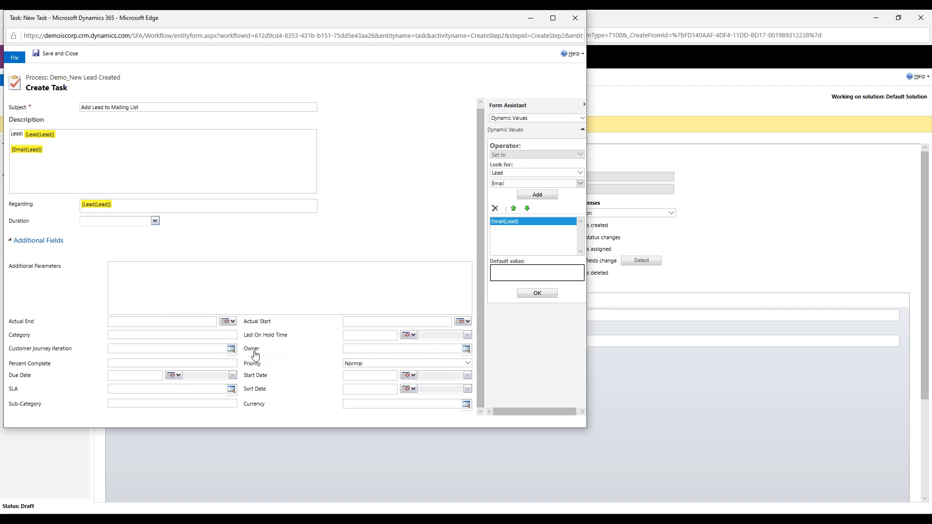
pyautogui.moveTo(255, 355)
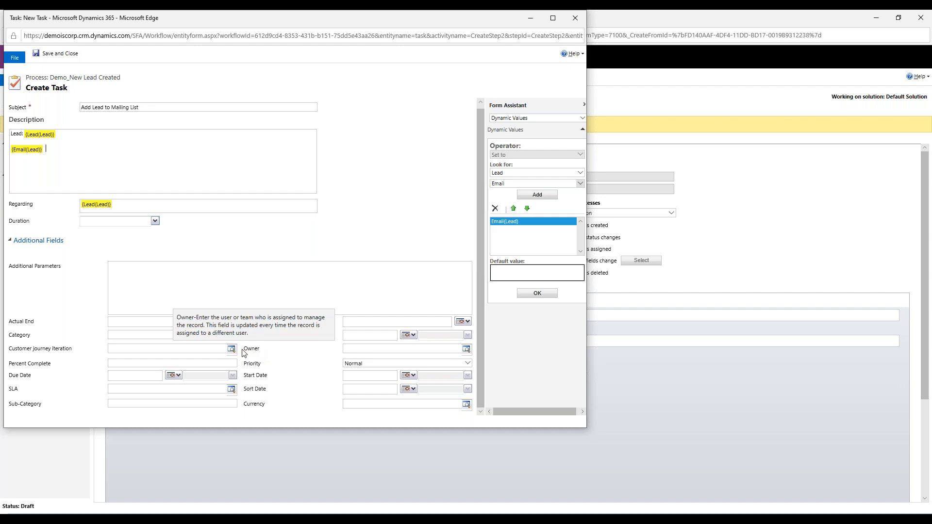
pyautogui.click(362, 353)
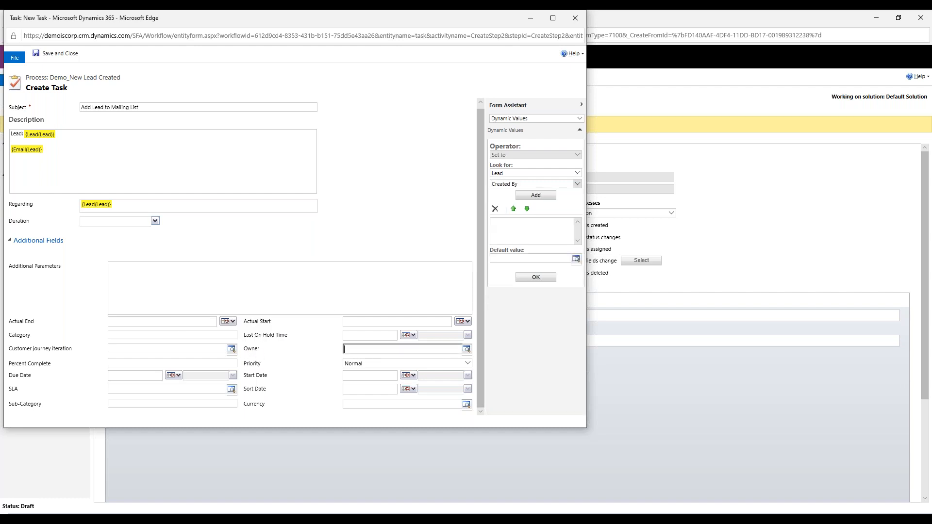
pyautogui.click(466, 350)
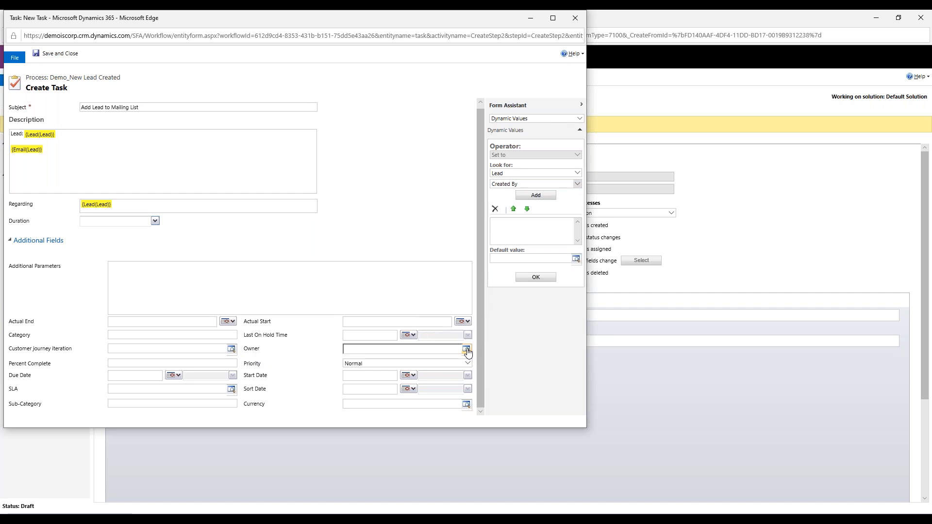
pyautogui.moveTo(465, 278); pyautogui.dragTo(463, 308)
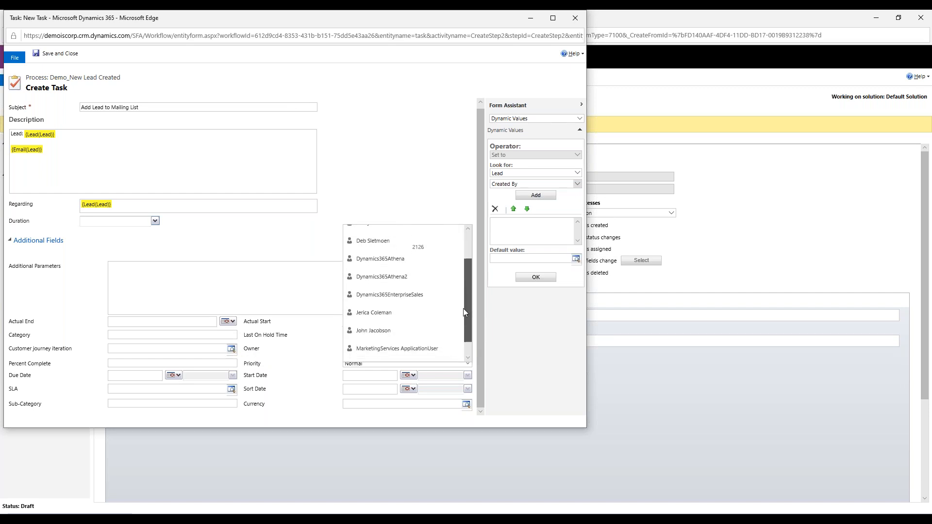
pyautogui.click(370, 246)
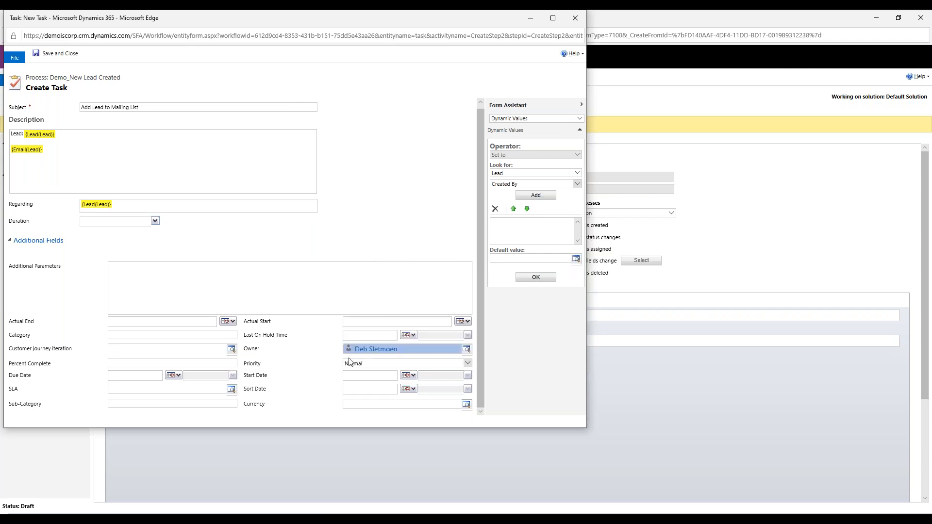
pyautogui.click(321, 394)
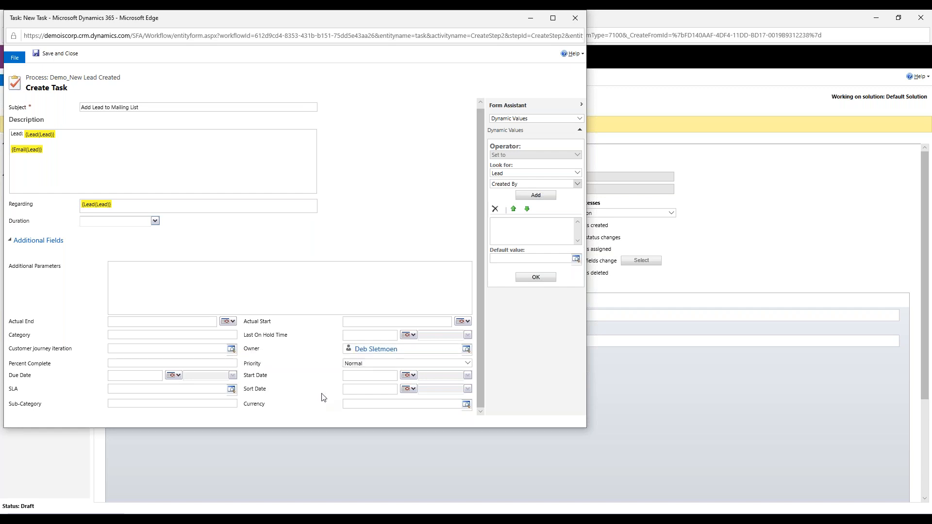
pyautogui.click(57, 54)
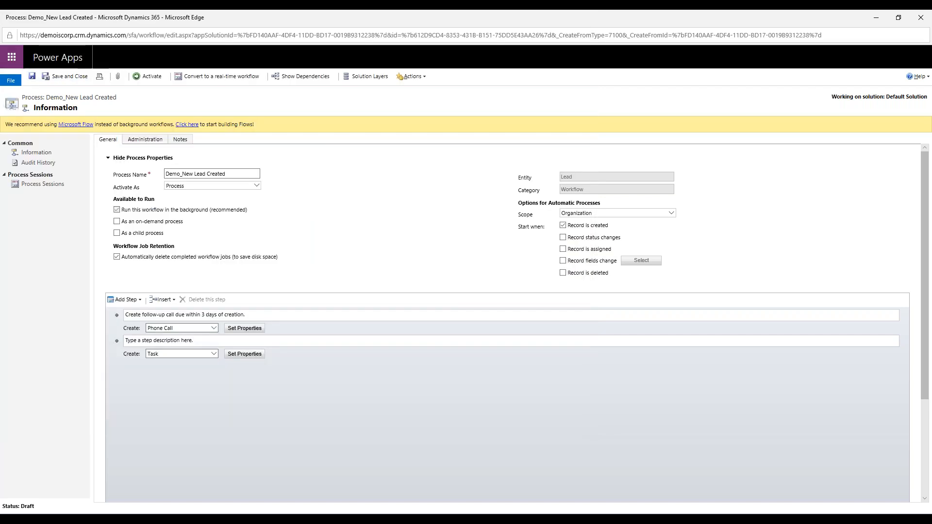
# Set the Phone Call step's owner to the Lead's Owner dynamic value, and save and close its properties.
pyautogui.click(243, 329)
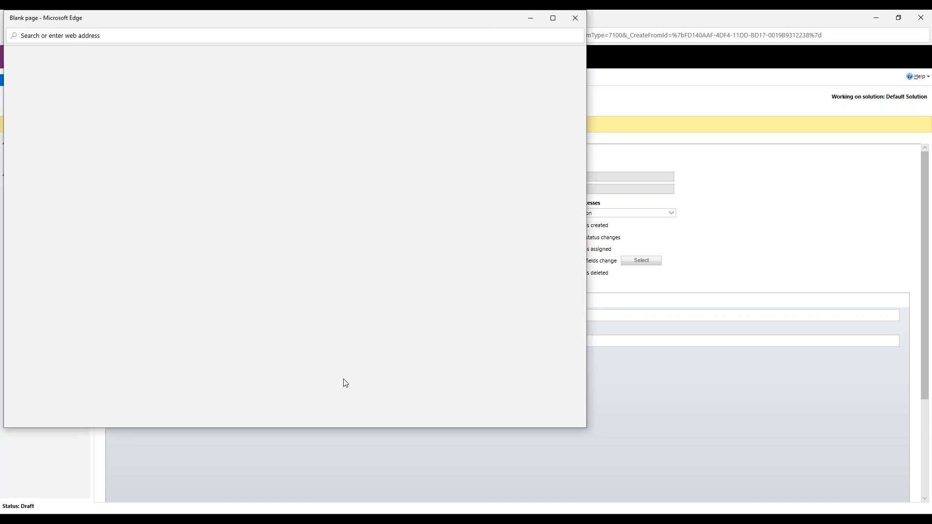
pyautogui.scroll(-3, 332, 355)
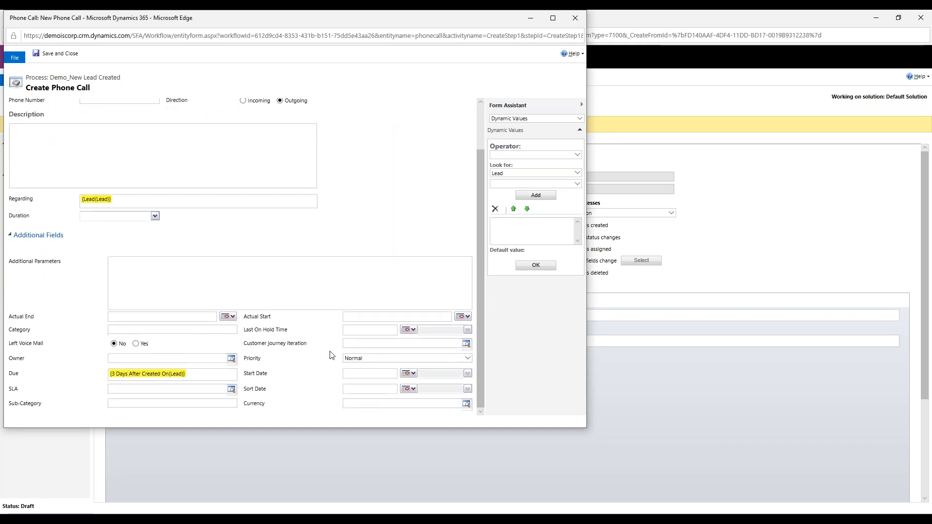
pyautogui.click(164, 358)
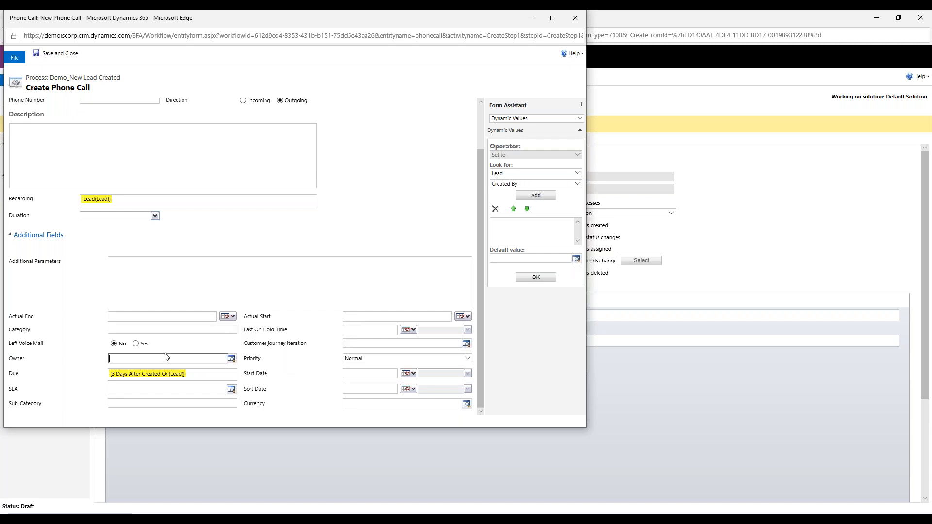
pyautogui.click(577, 184)
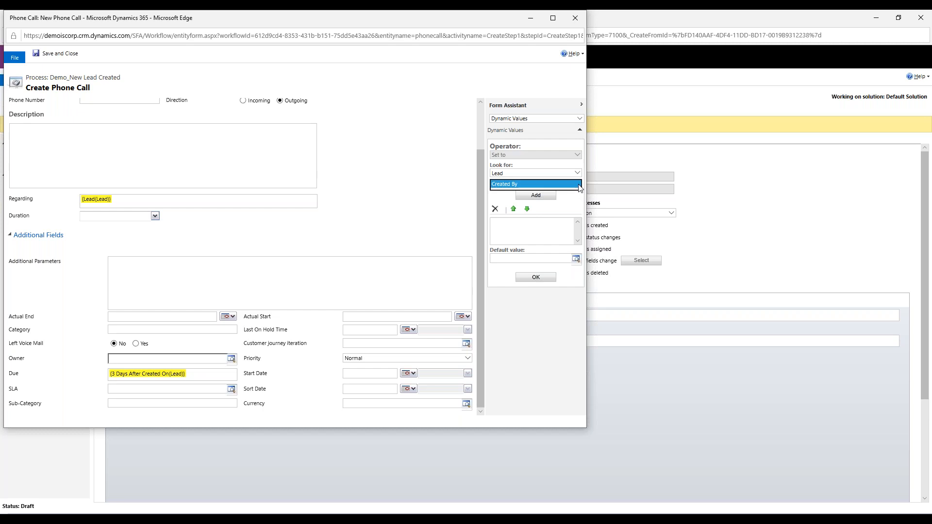
pyautogui.click(519, 215)
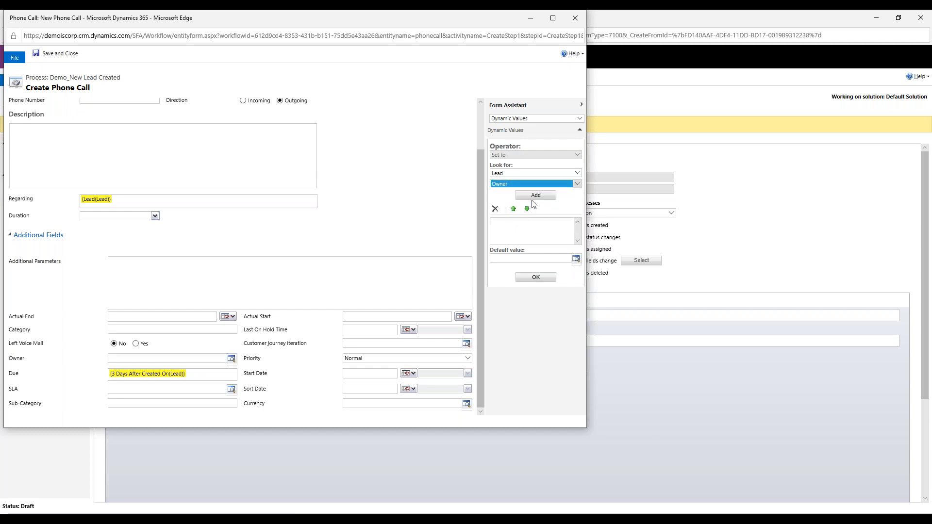
pyautogui.click(535, 196)
pyautogui.click(514, 226)
pyautogui.click(513, 225)
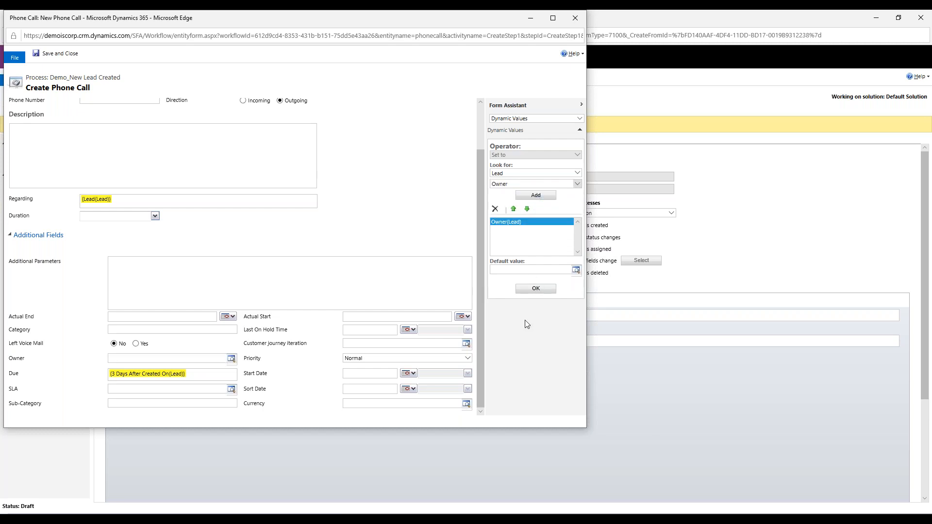
pyautogui.click(538, 289)
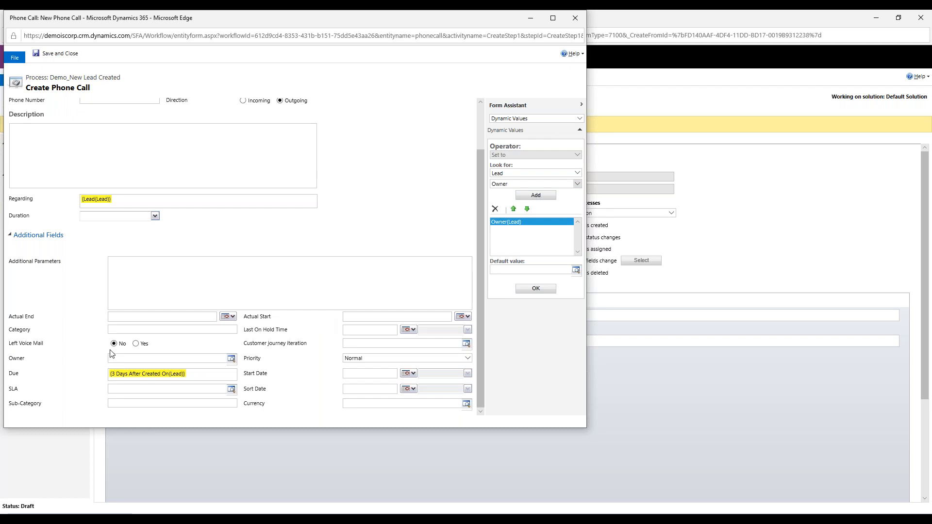
pyautogui.click(536, 289)
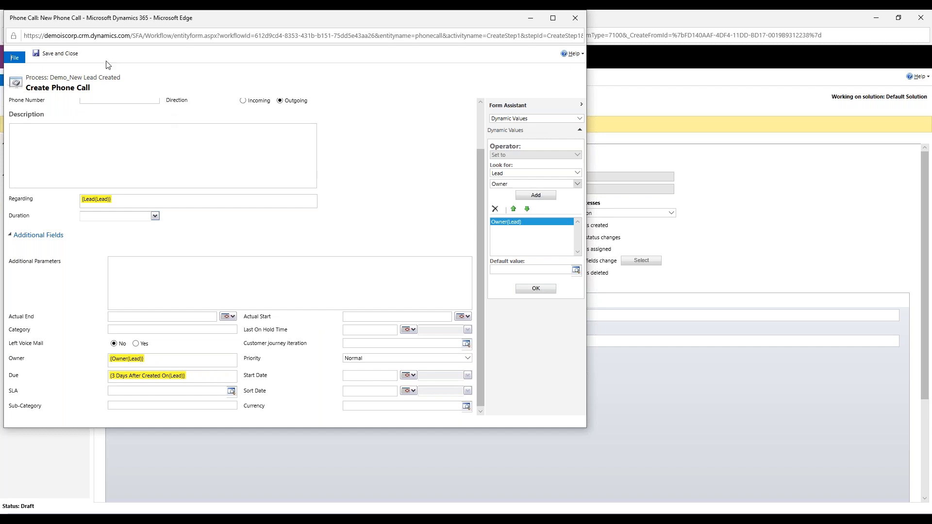
pyautogui.click(56, 55)
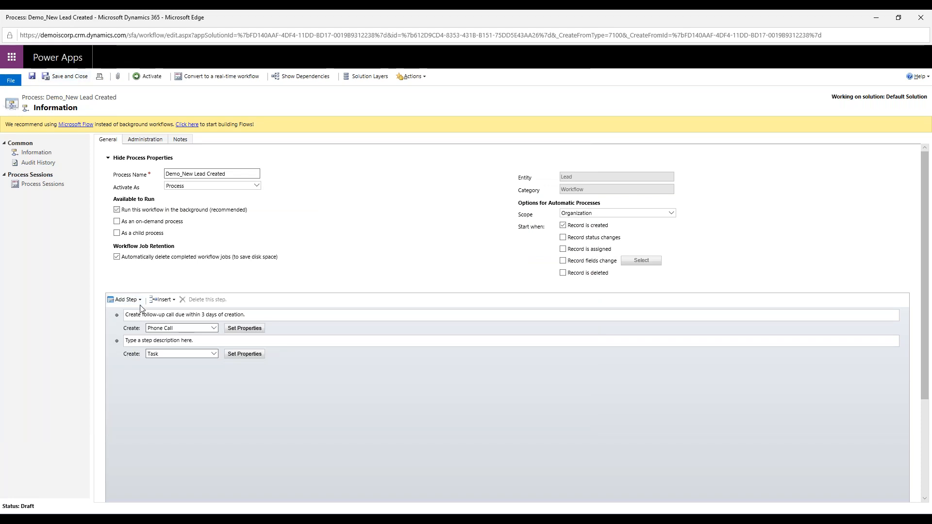
# Add a Wait Condition step after the Task creation step.
pyautogui.click(131, 358)
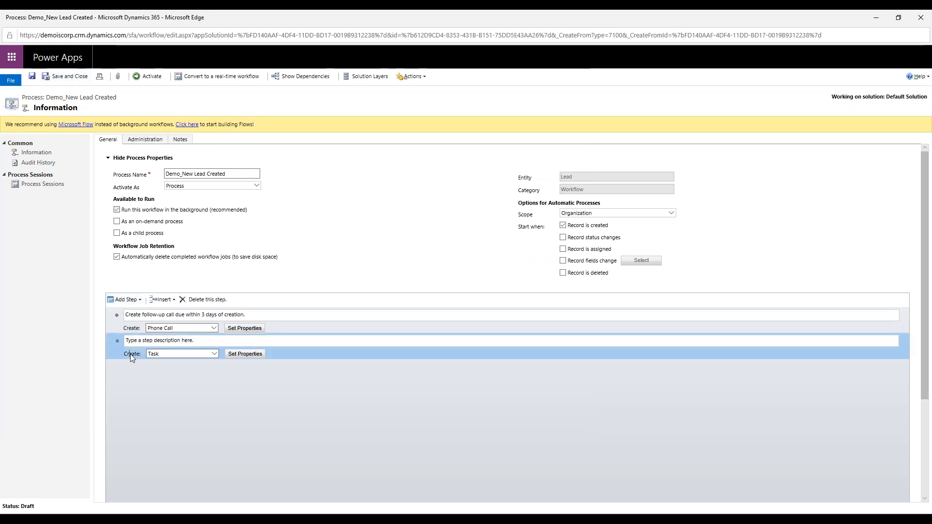
pyautogui.click(140, 300)
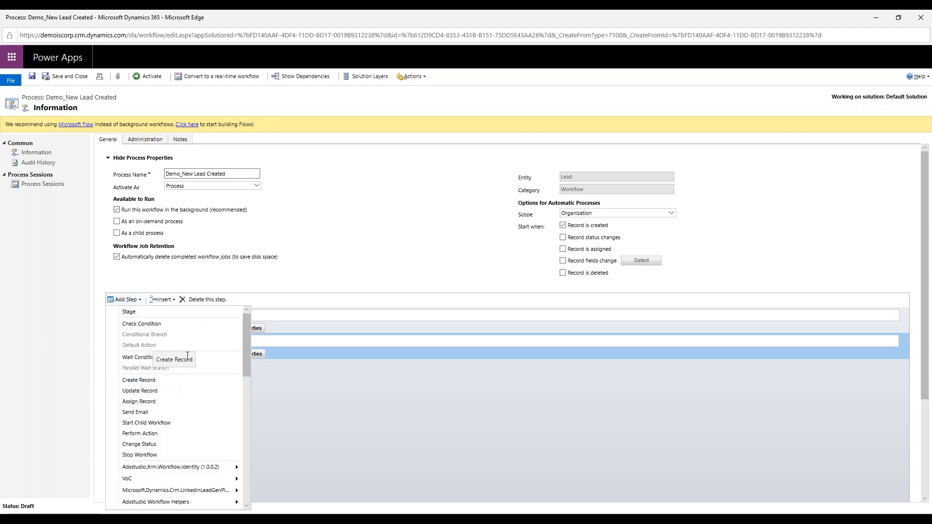
pyautogui.click(134, 360)
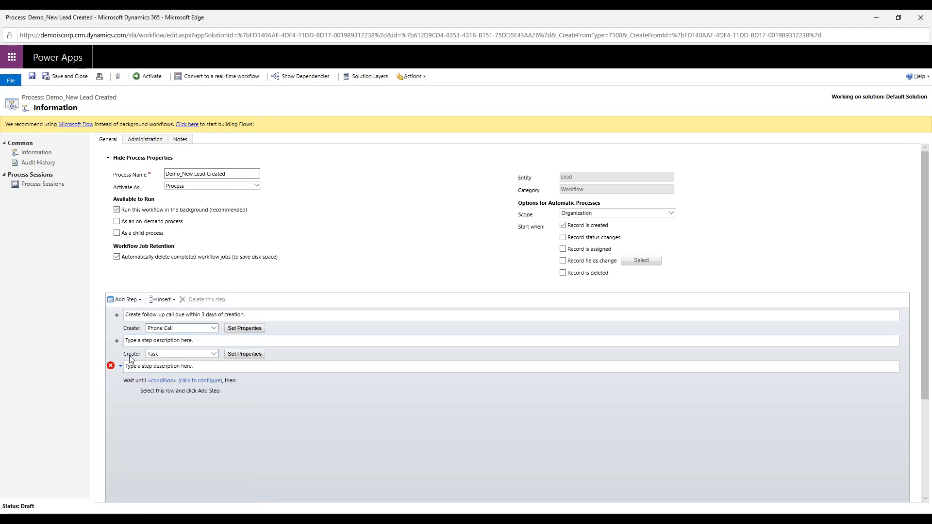
# Open the wait condition for configuration and base it on the Process local value's Timeout.
pyautogui.click(170, 385)
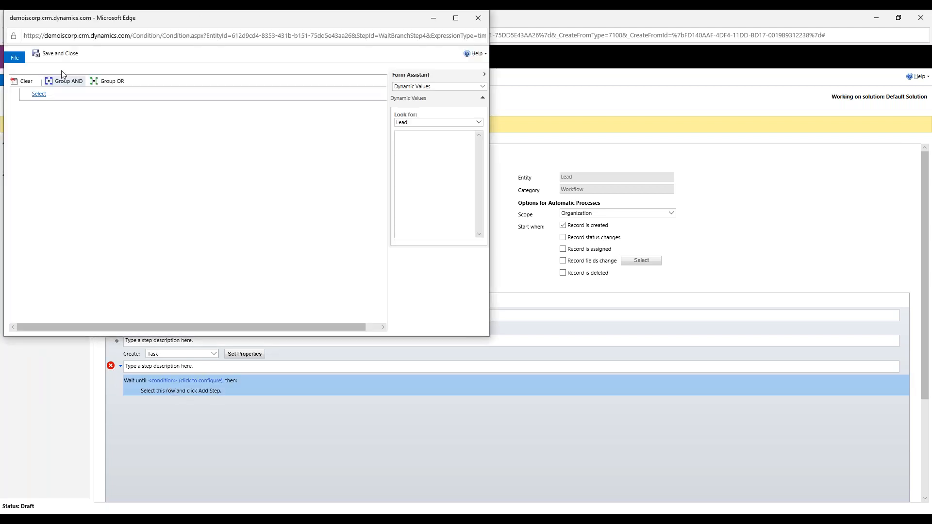
pyautogui.click(97, 95)
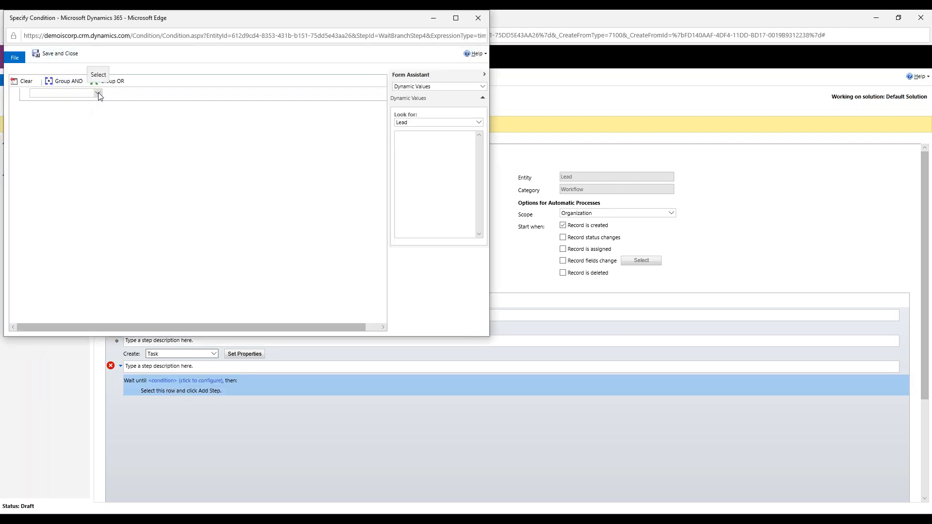
pyautogui.click(98, 94)
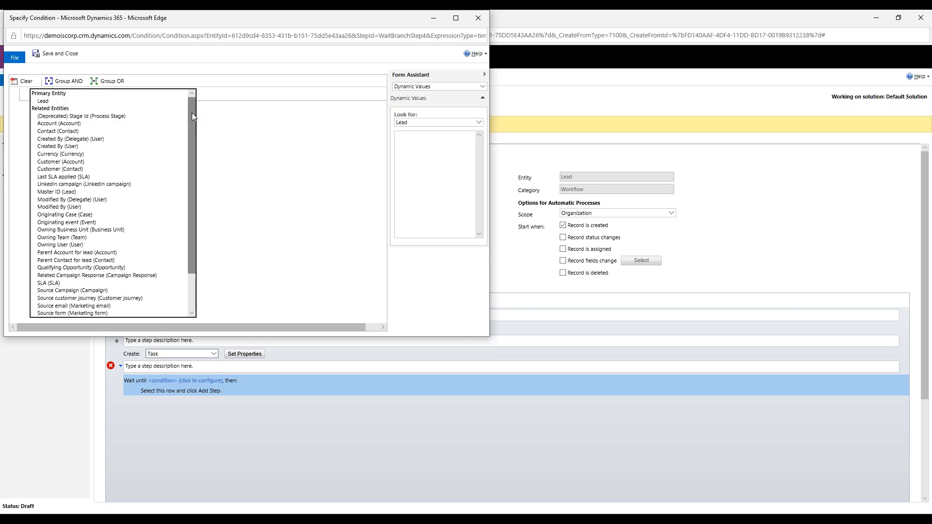
pyautogui.moveTo(192, 113); pyautogui.dragTo(192, 156)
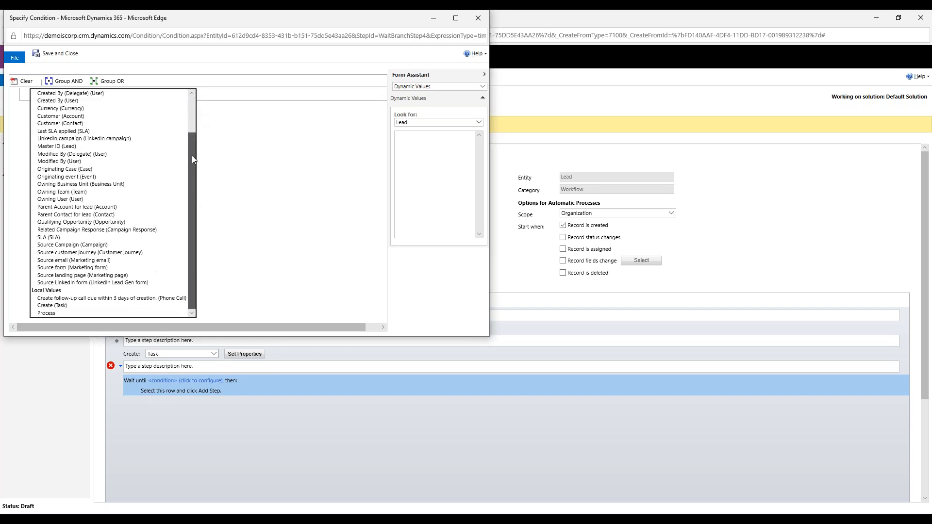
pyautogui.click(46, 313)
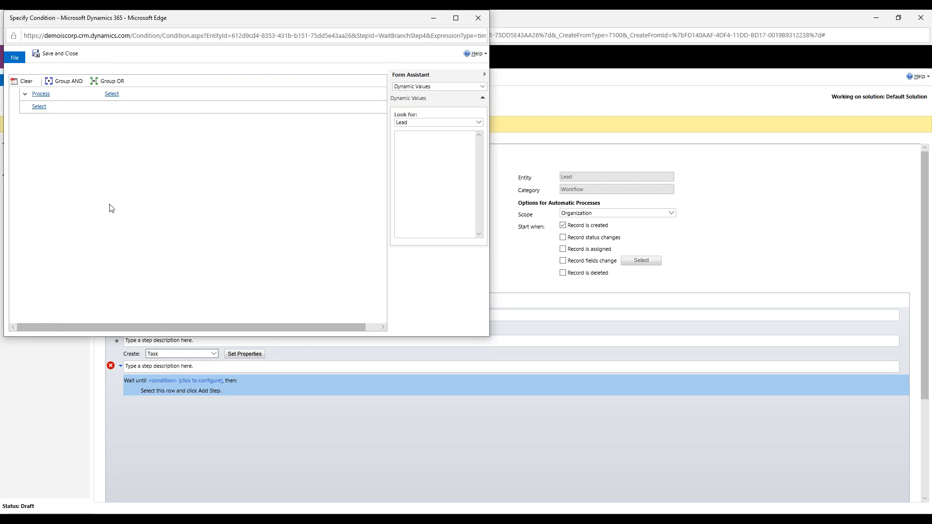
pyautogui.click(152, 95)
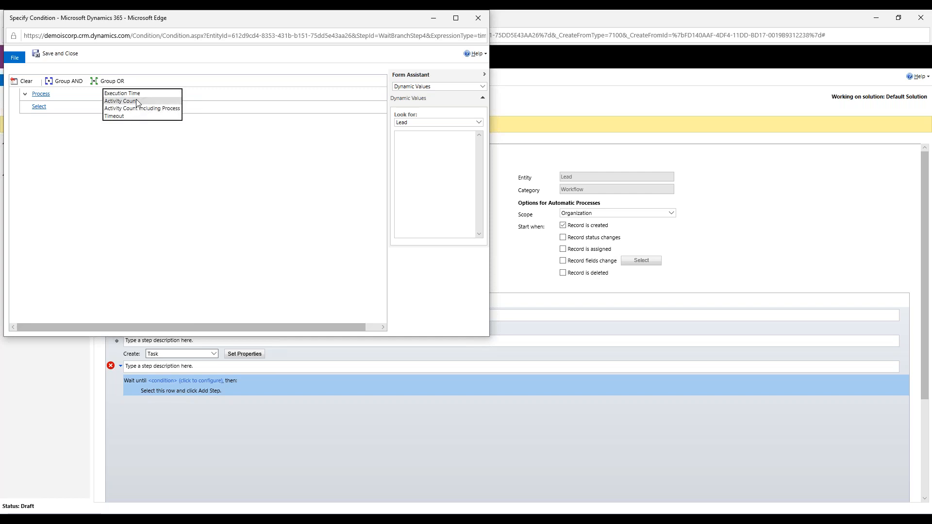
pyautogui.click(114, 116)
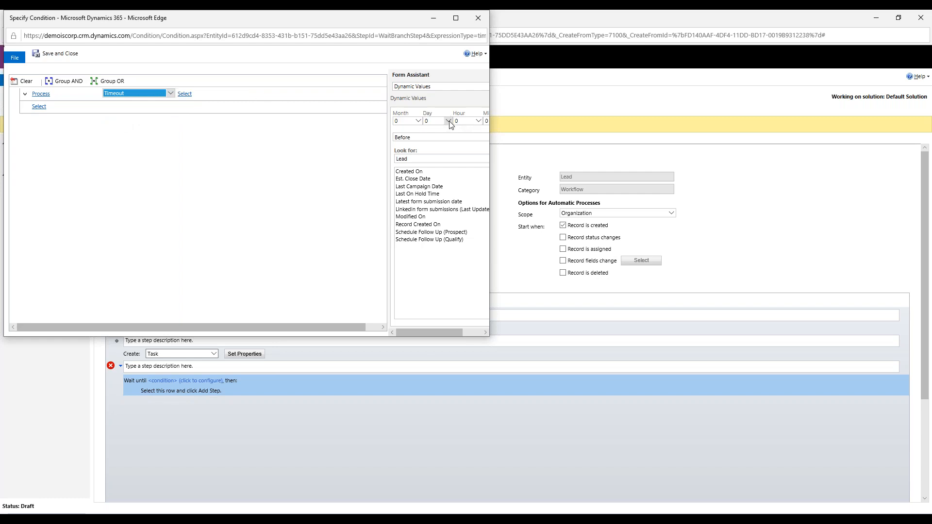
# Set the wait condition's timeout to equal 3 days after the Lead's Created On date, and save and close the condition.
pyautogui.click(209, 93)
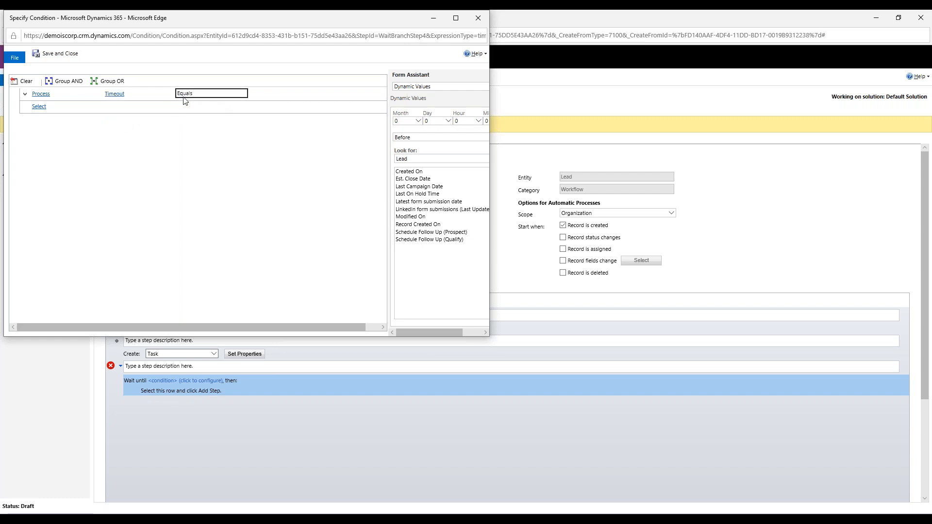
pyautogui.click(187, 94)
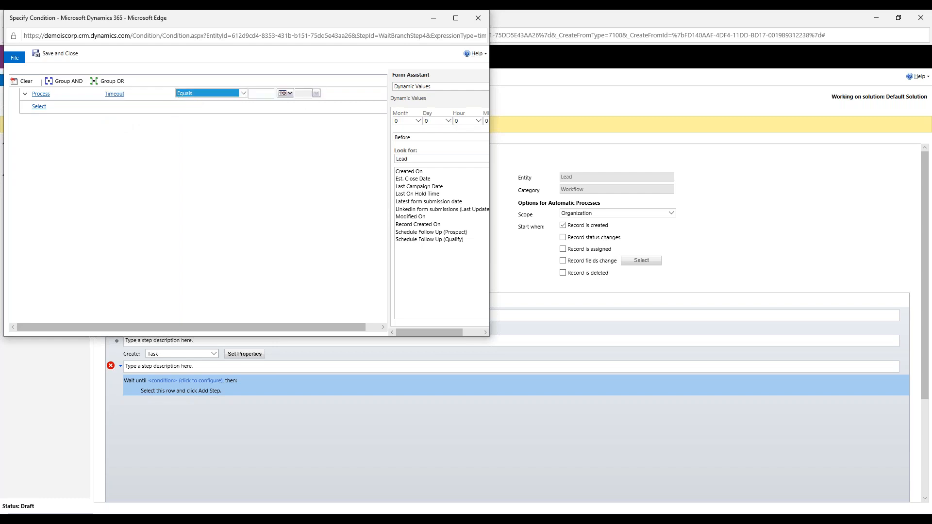
pyautogui.click(448, 124)
pyautogui.write('2')
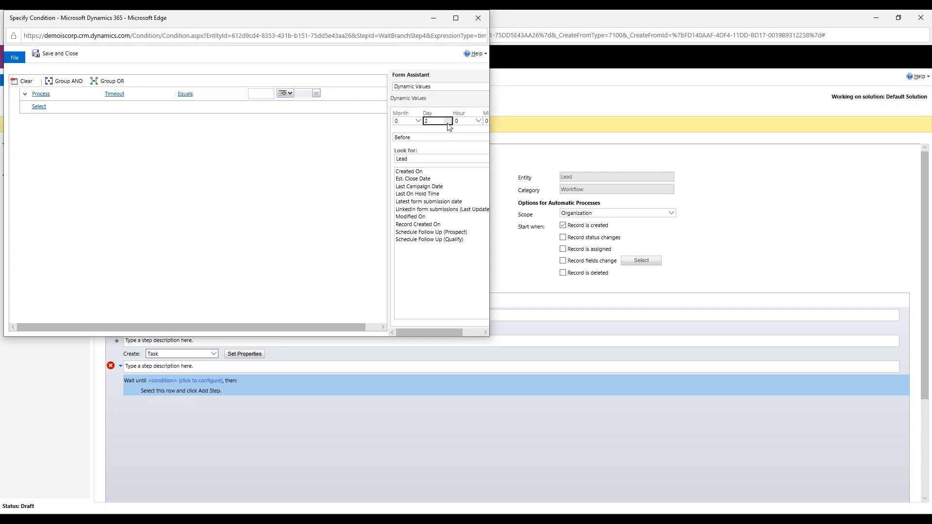
pyautogui.click(449, 122)
pyautogui.click(406, 137)
pyautogui.click(405, 145)
pyautogui.click(449, 120)
pyautogui.click(436, 130)
pyautogui.doubleClick(408, 171)
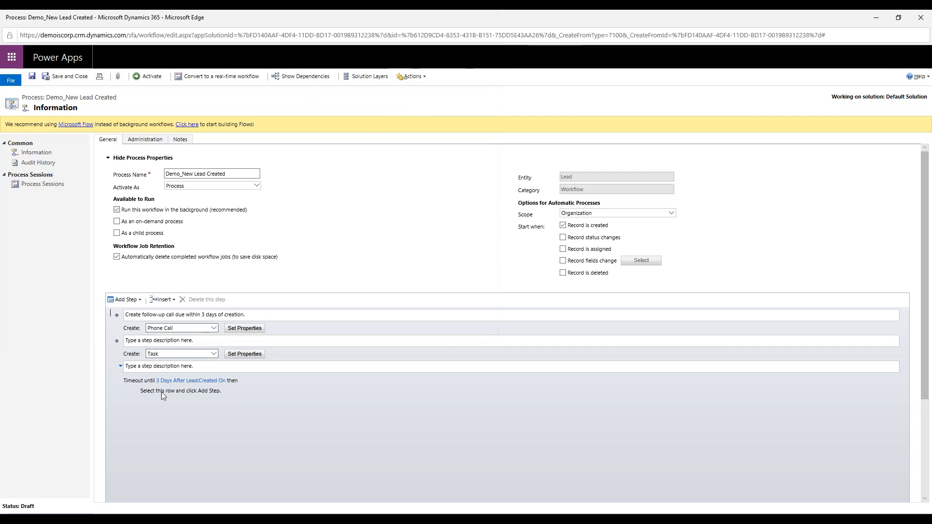
# Add a Check Condition step inside the timeout branch and open its condition for configuration.
pyautogui.click(156, 391)
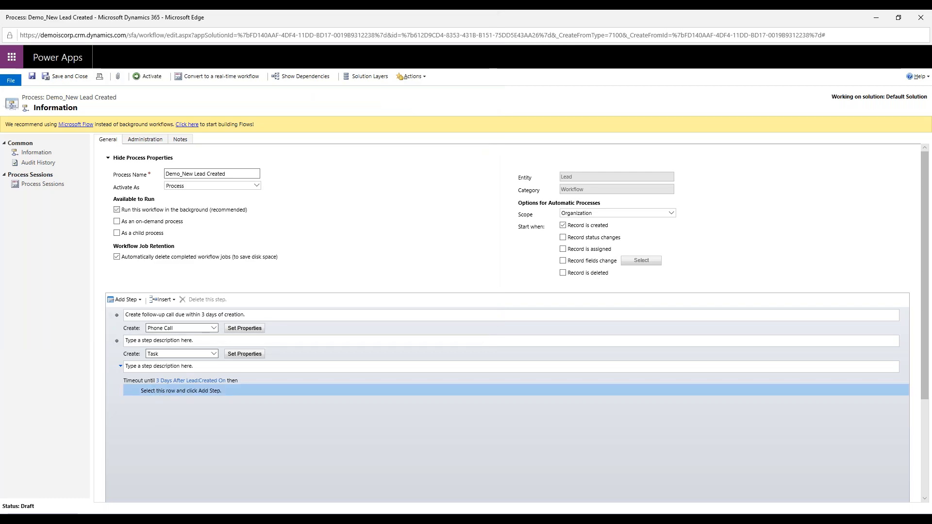
pyautogui.click(140, 301)
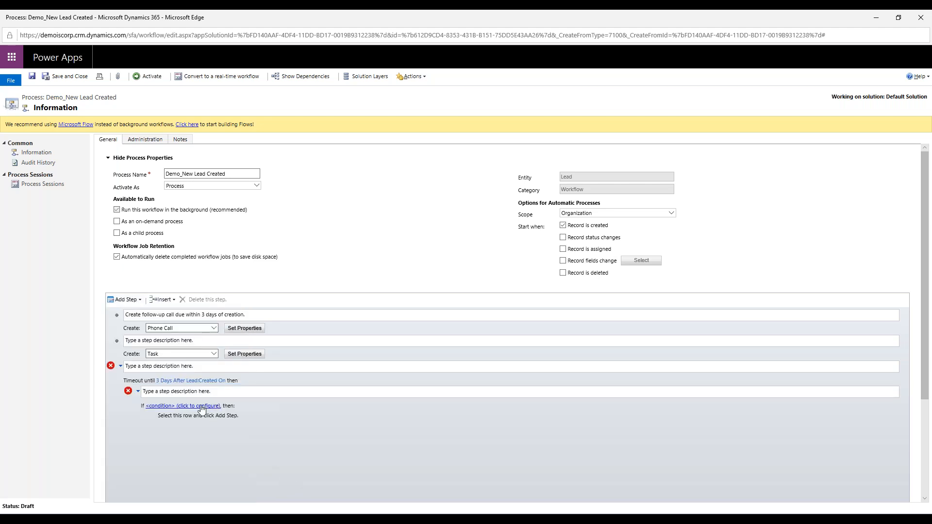
pyautogui.click(202, 406)
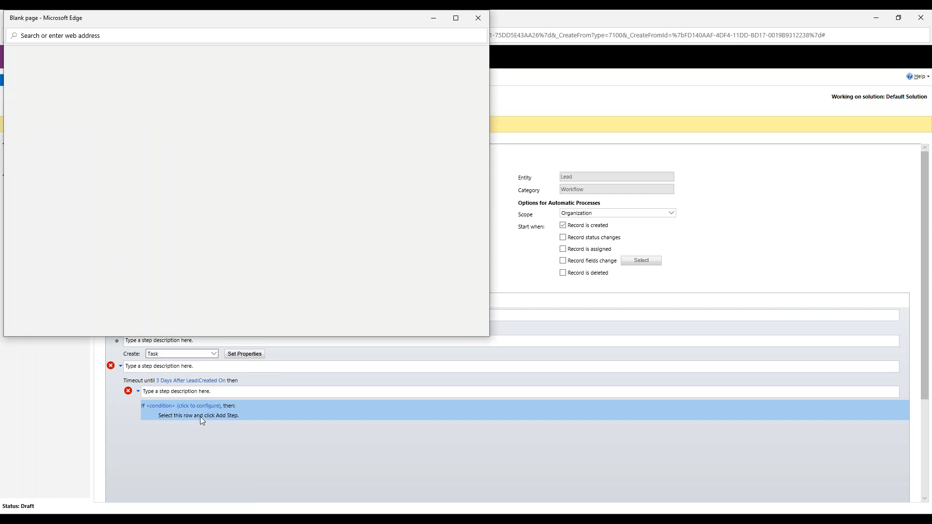
# Base the check condition on the Lead's Status Reason field with the Equals operator.
pyautogui.click(39, 94)
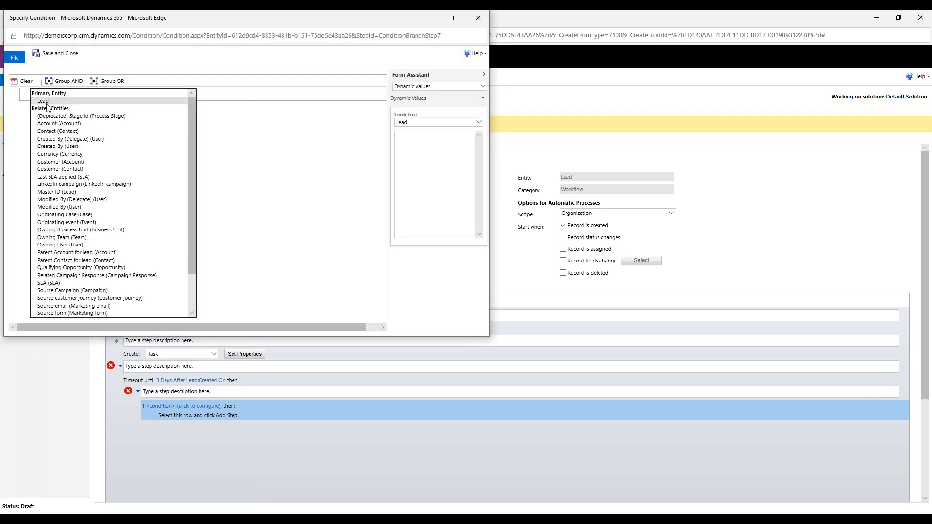
pyautogui.click(47, 101)
pyautogui.click(160, 101)
pyautogui.moveTo(222, 108); pyautogui.dragTo(216, 291)
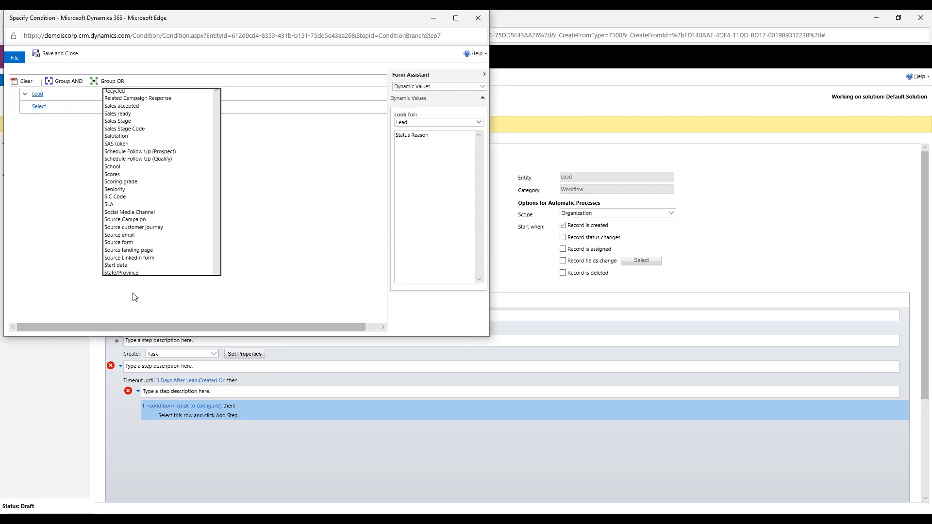
pyautogui.click(133, 294)
pyautogui.click(213, 94)
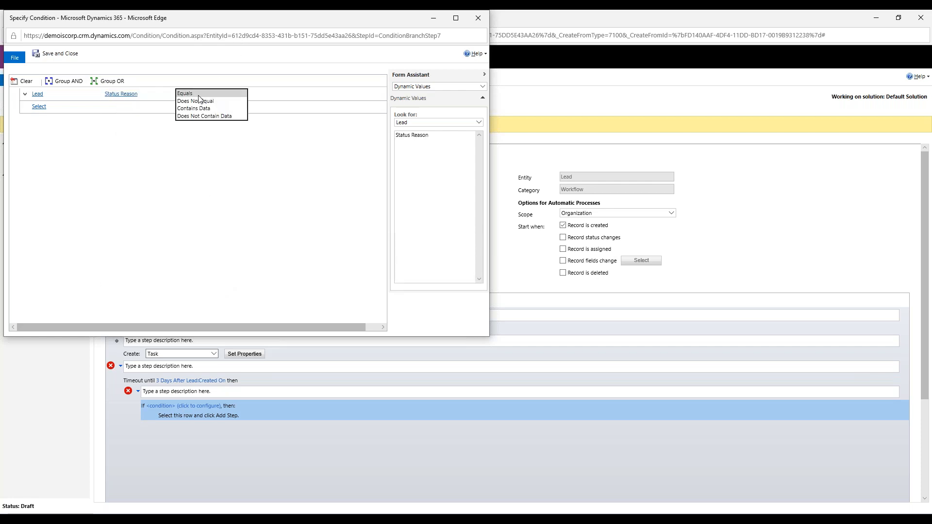
pyautogui.click(199, 95)
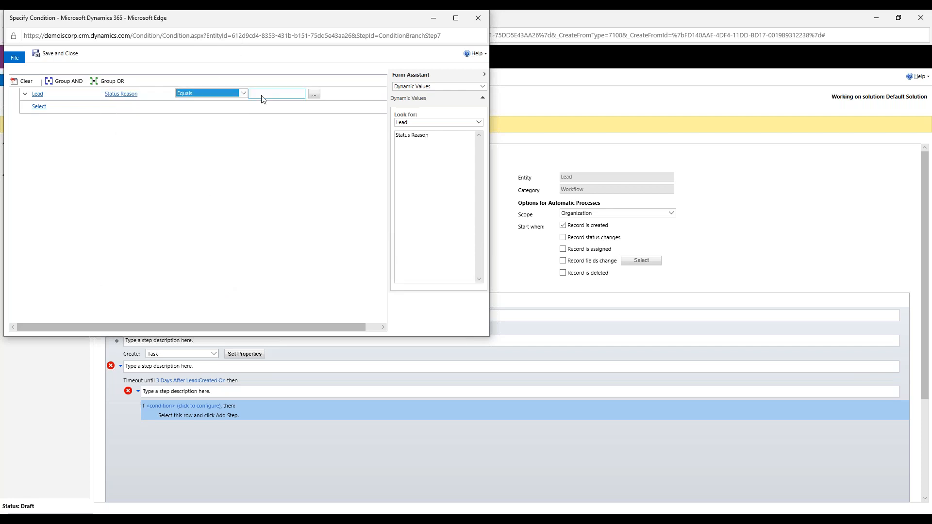
# Select New as the Status Reason value to compare, and save and close the condition.
pyautogui.click(314, 94)
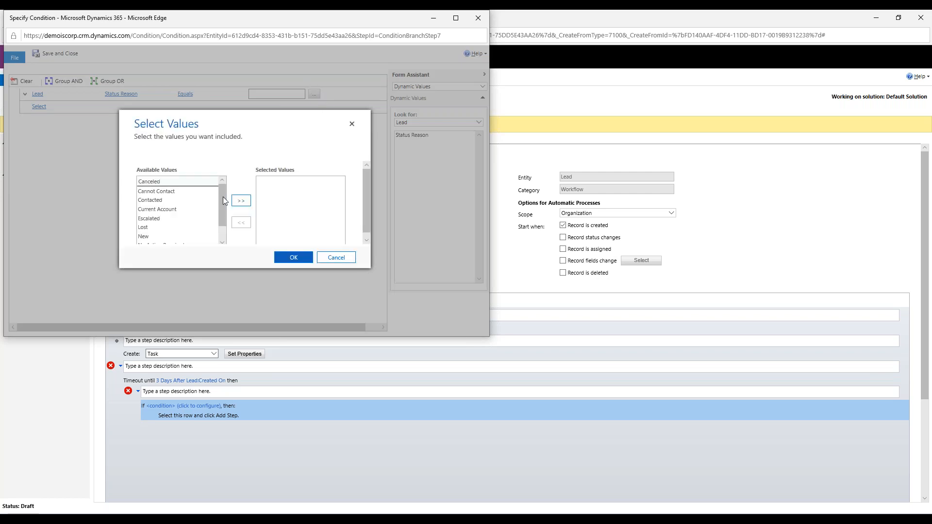
pyautogui.scroll(-1, 148, 230)
pyautogui.click(152, 230)
pyautogui.click(241, 201)
pyautogui.click(291, 259)
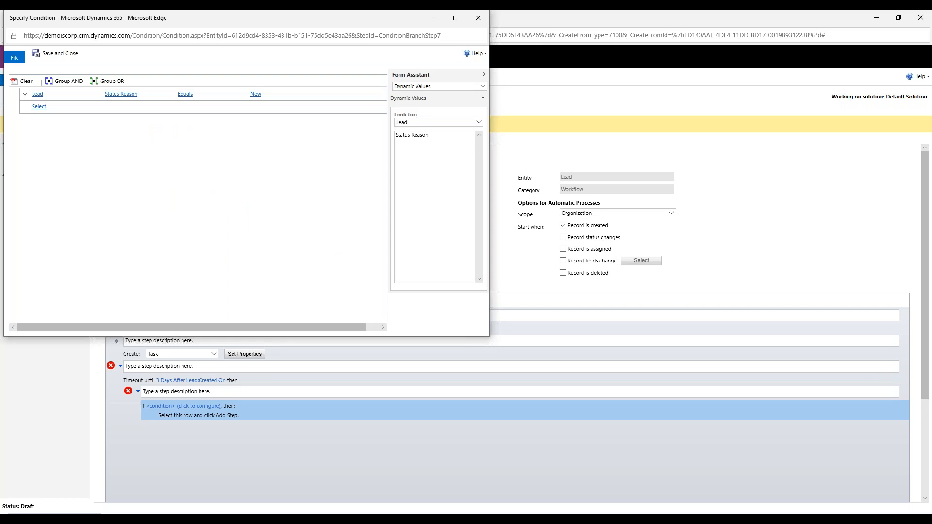
pyautogui.click(54, 55)
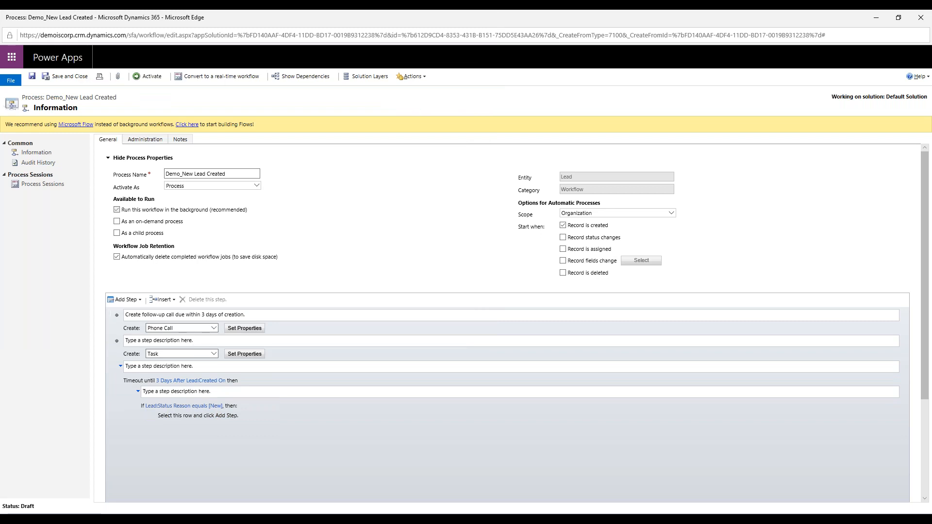
# Describe the task as "Create task to add to mailing list", the wait as "Wait until 3 days after creation", and the condition as "If it's still new".
pyautogui.moveTo(206, 341); pyautogui.dragTo(89, 347)
pyautogui.write('Create task to')
pyautogui.click(205, 368)
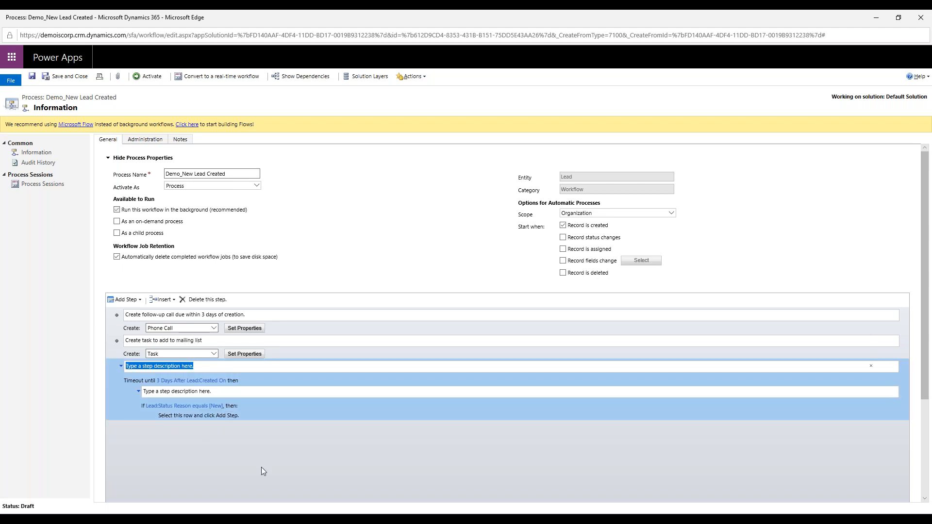
pyautogui.write('Wait until 3 ')
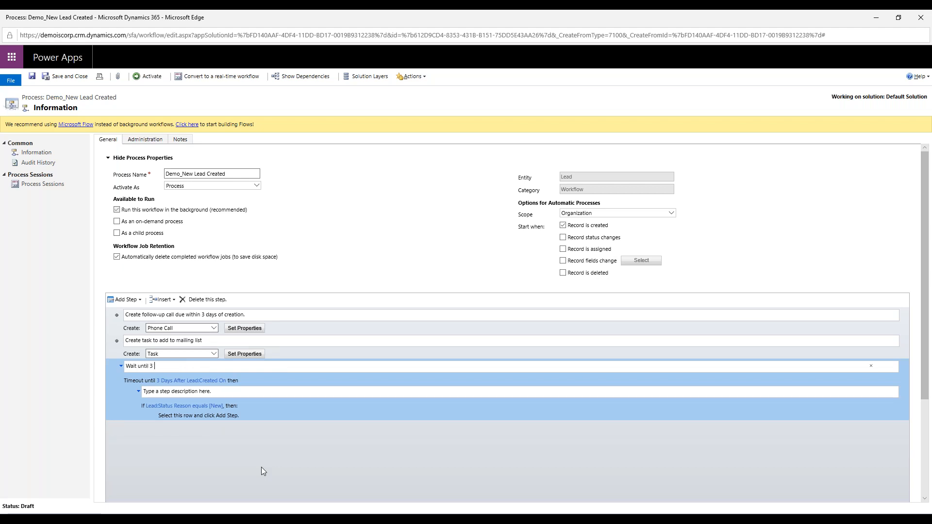
pyautogui.write('days after creation')
pyautogui.click(206, 391)
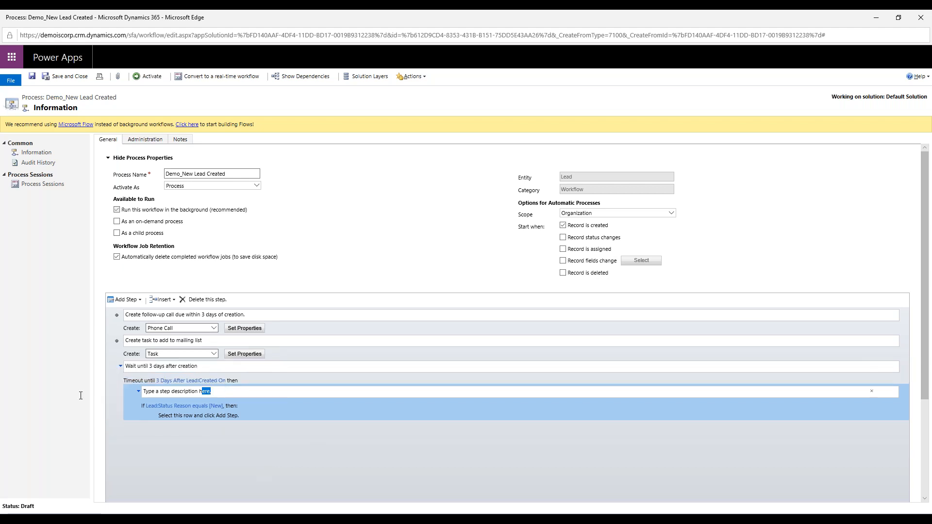
pyautogui.click(185, 416)
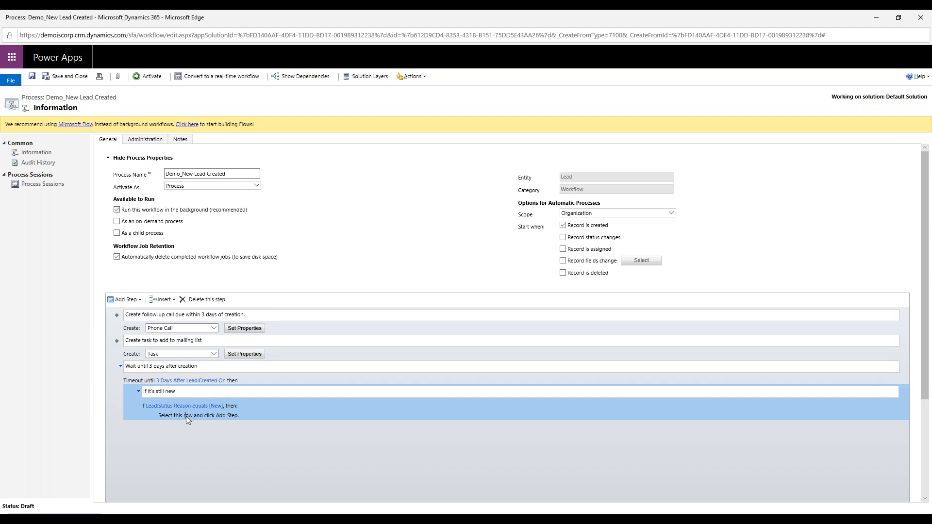
pyautogui.click(140, 300)
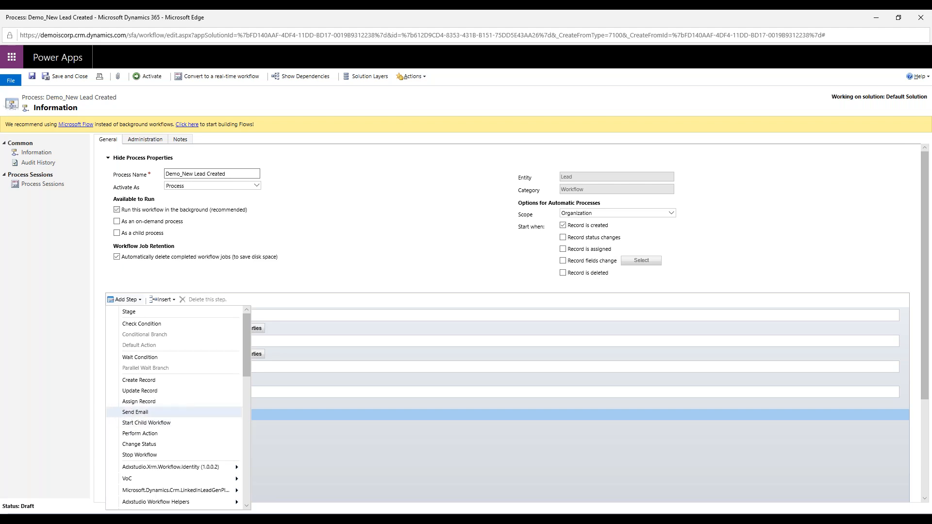
pyautogui.click(125, 413)
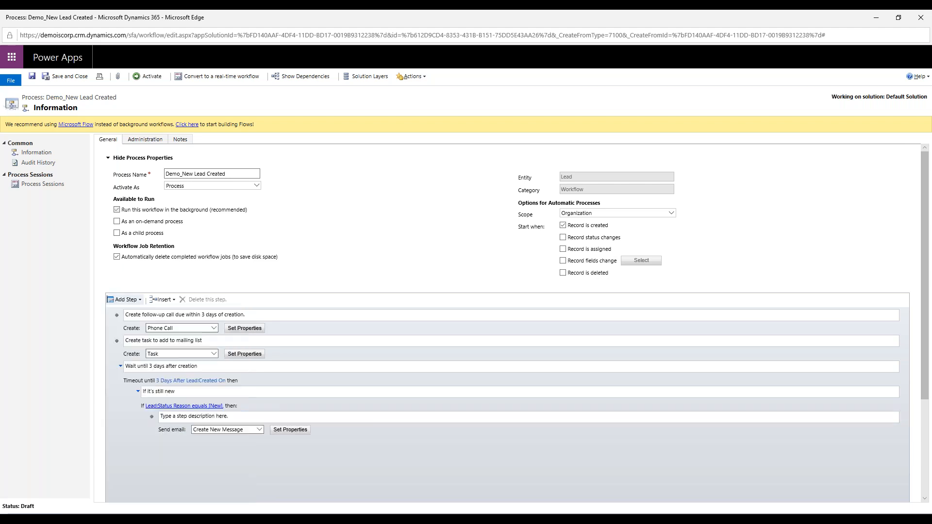
pyautogui.click(157, 425)
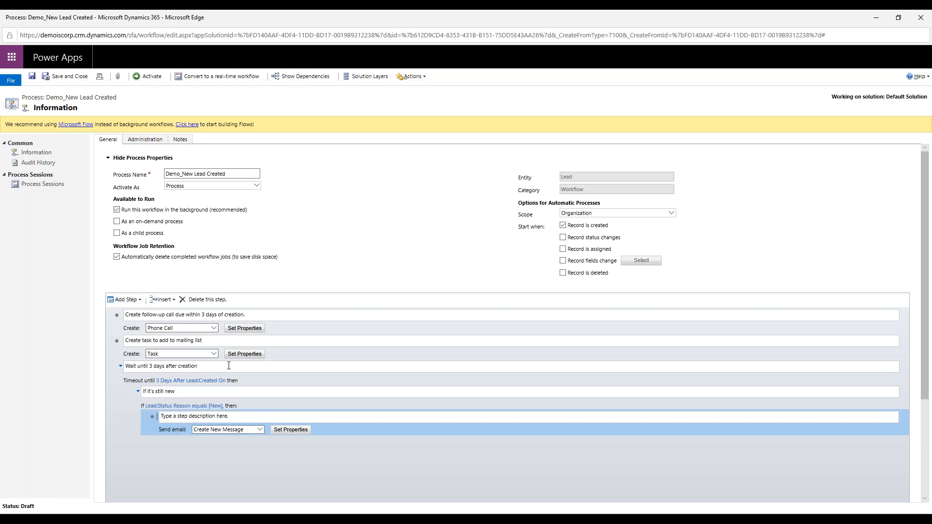
pyautogui.click(209, 301)
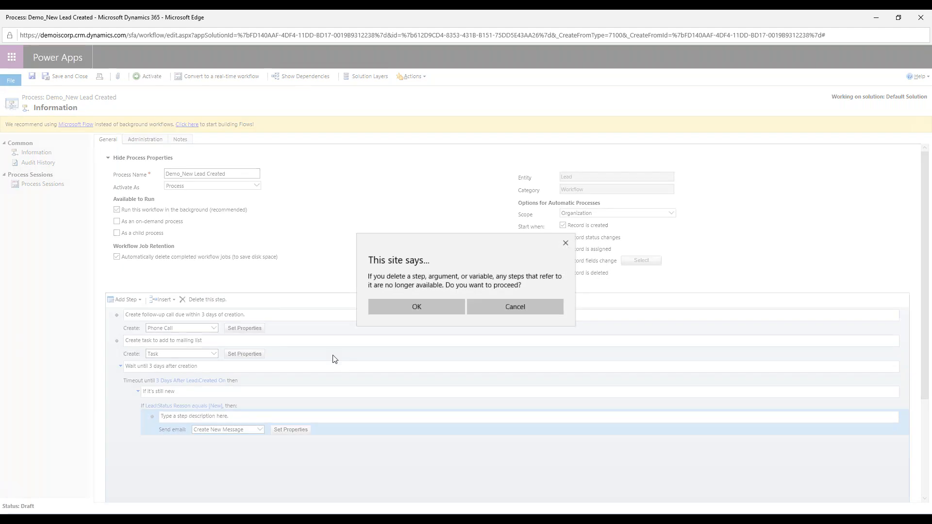
pyautogui.click(430, 305)
# Add an Update Record step for the Lead under the "If it's still new" condition and open its properties.
pyautogui.click(176, 418)
pyautogui.click(140, 300)
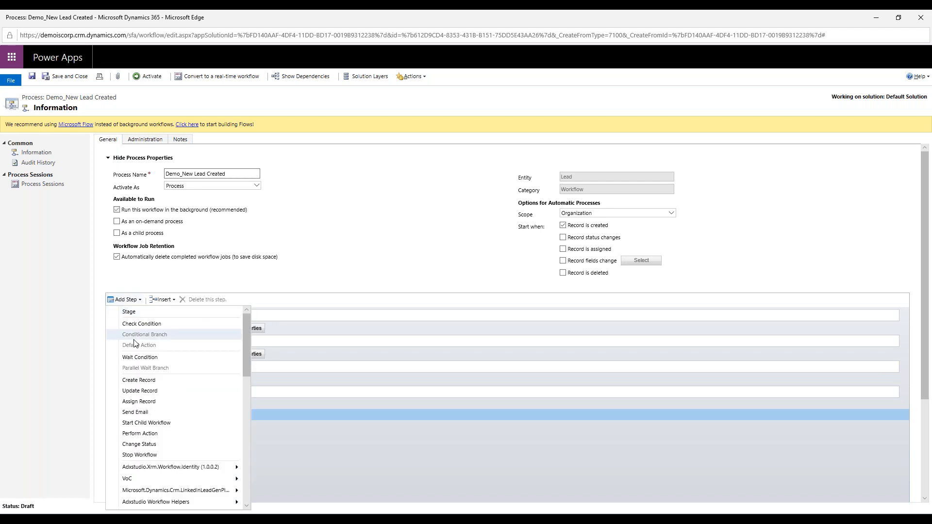
pyautogui.click(143, 391)
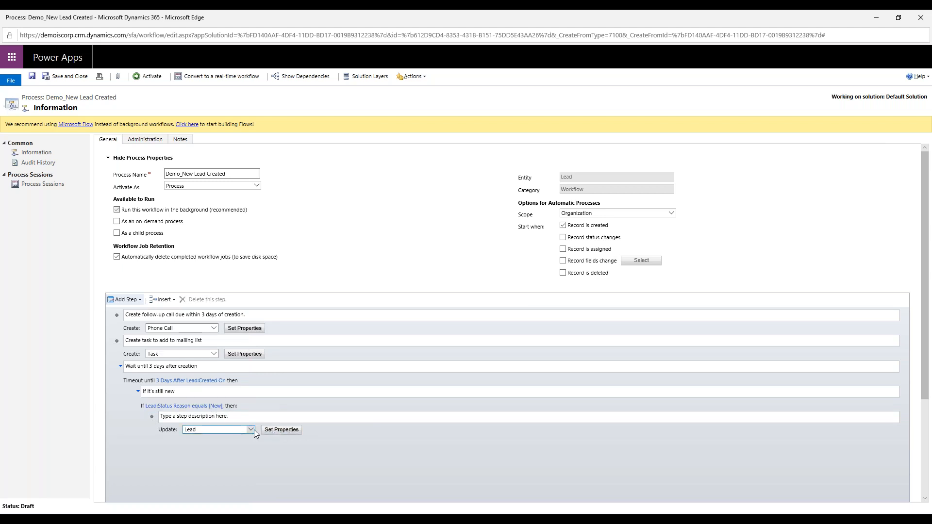
pyautogui.click(280, 430)
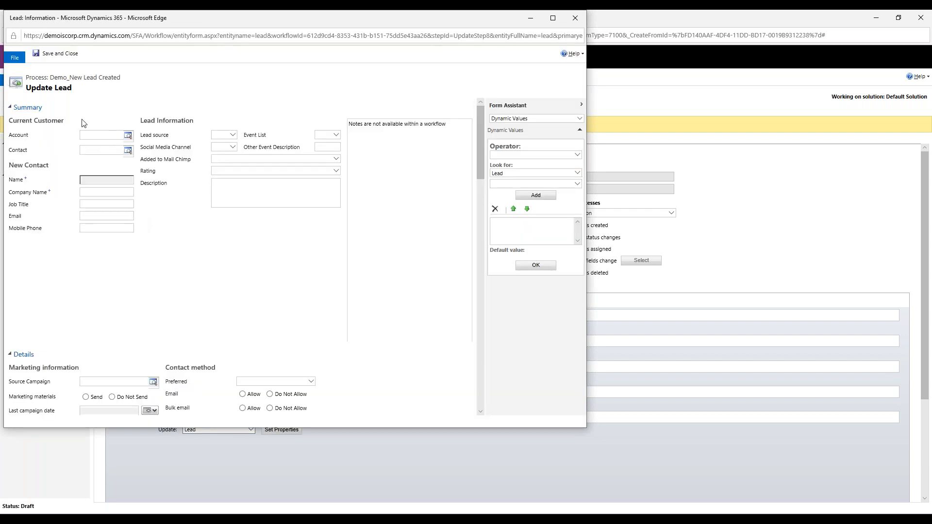
# Look through the Update Lead form for a field that changes the lead's status, and close the form.
pyautogui.scroll(-1, 167, 349)
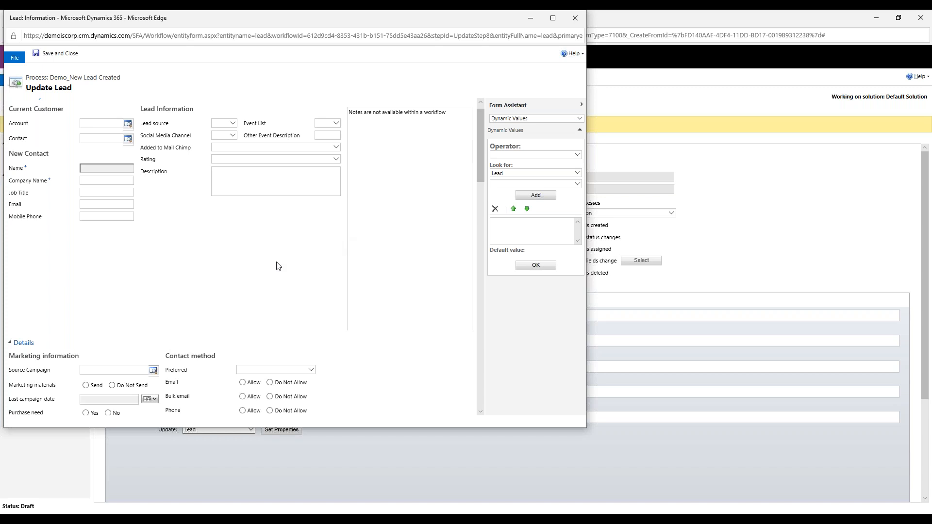
pyautogui.scroll(-2, 277, 265)
pyautogui.scroll(-10, 278, 265)
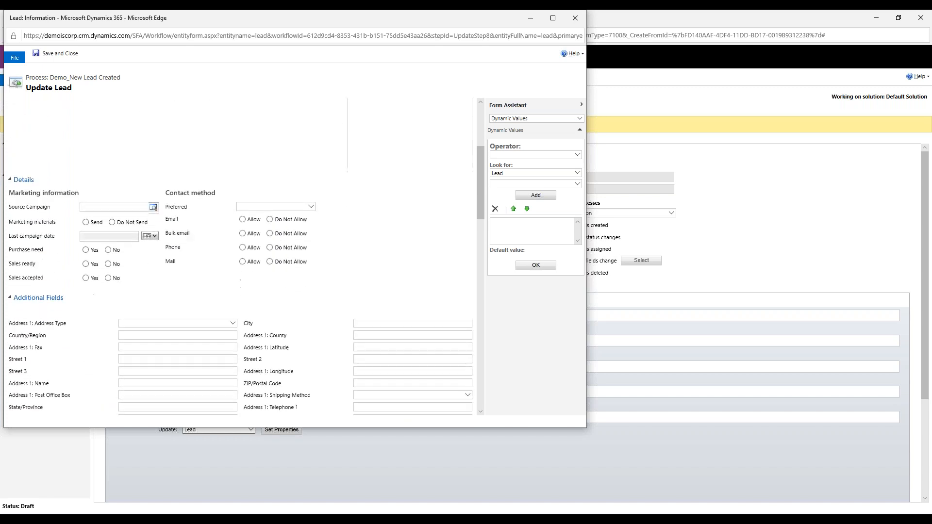
pyautogui.scroll(-10, 277, 265)
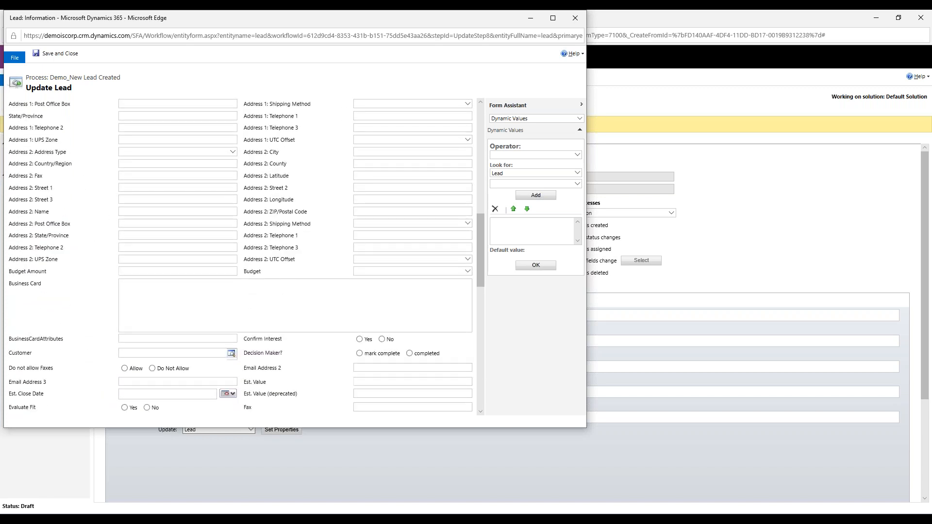
pyautogui.scroll(-8, 240, 256)
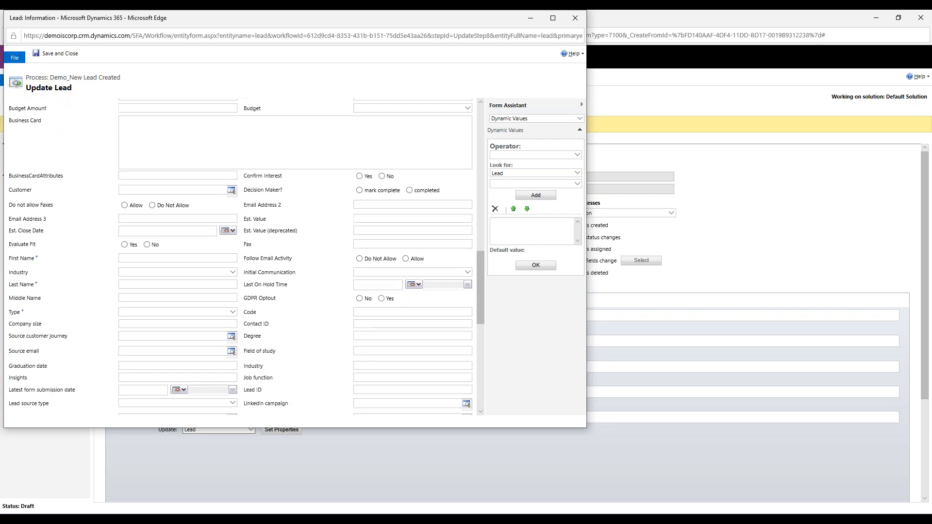
pyautogui.scroll(-6, 243, 256)
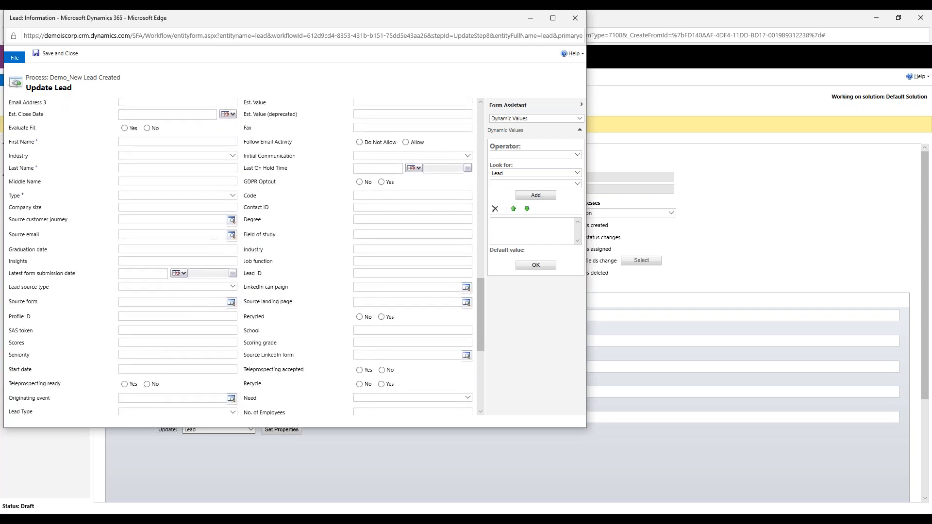
pyautogui.scroll(-7, 243, 256)
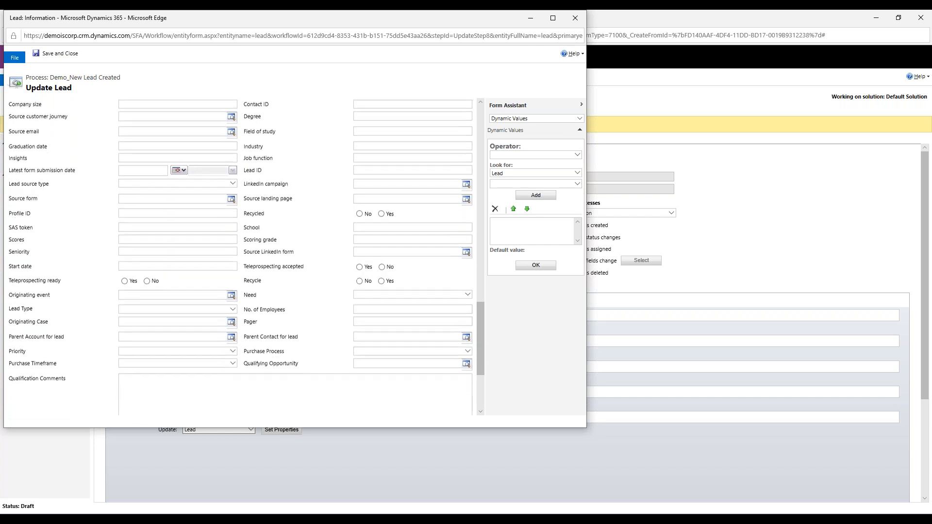
pyautogui.scroll(-5, 279, 266)
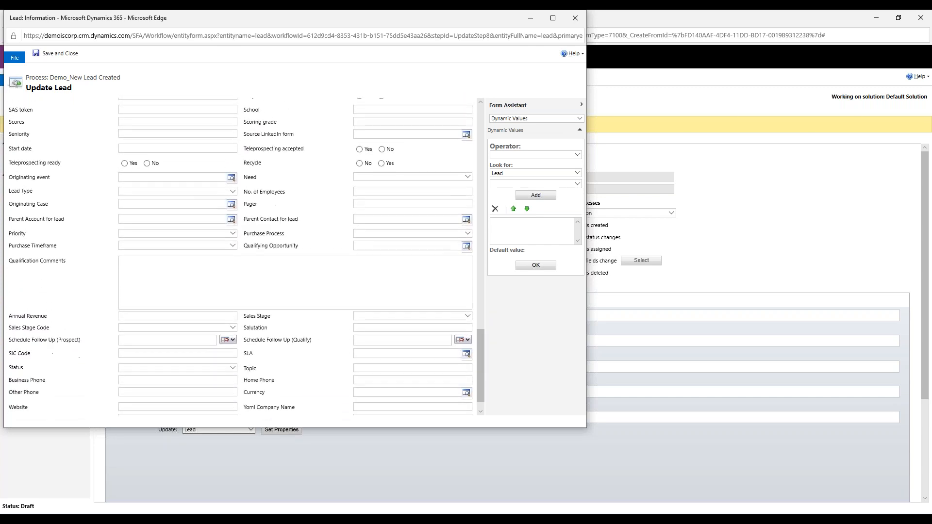
pyautogui.scroll(-1, 221, 349)
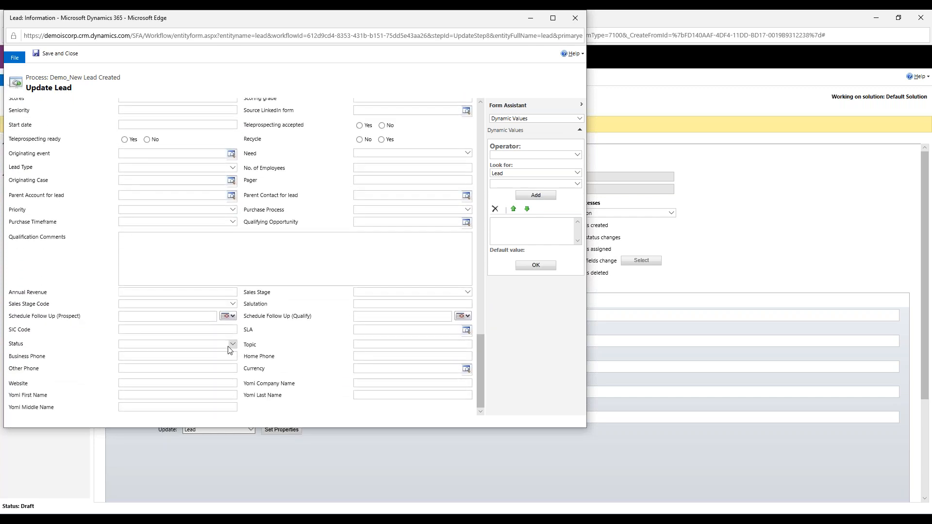
pyautogui.click(231, 345)
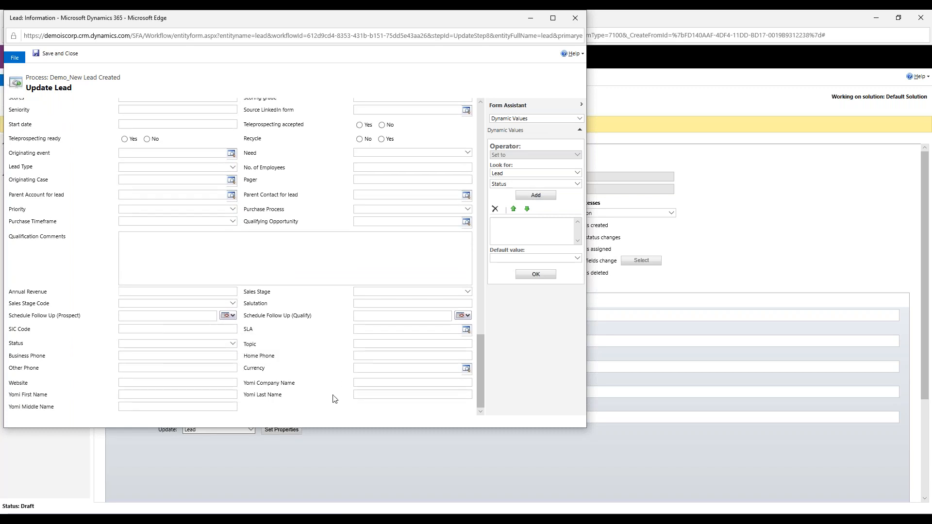
pyautogui.scroll(3, 309, 323)
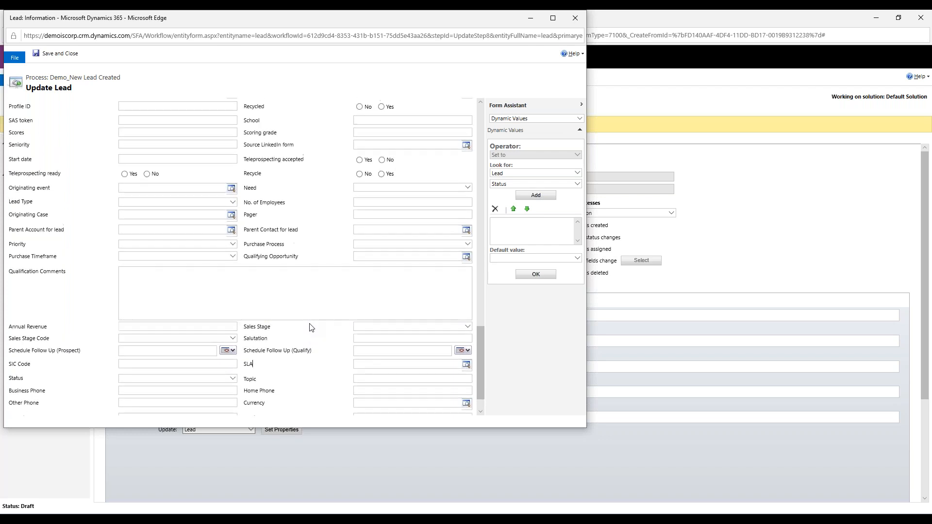
pyautogui.scroll(4, 311, 327)
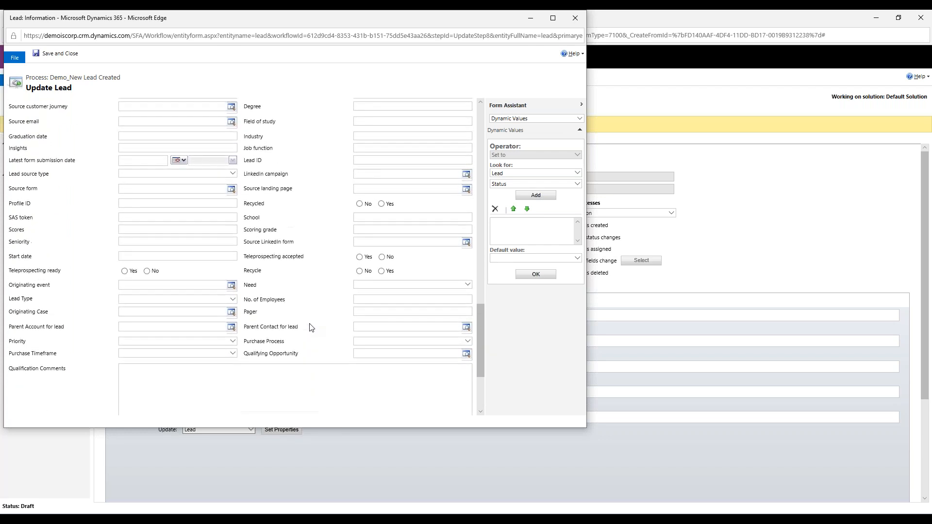
pyautogui.scroll(2, 311, 328)
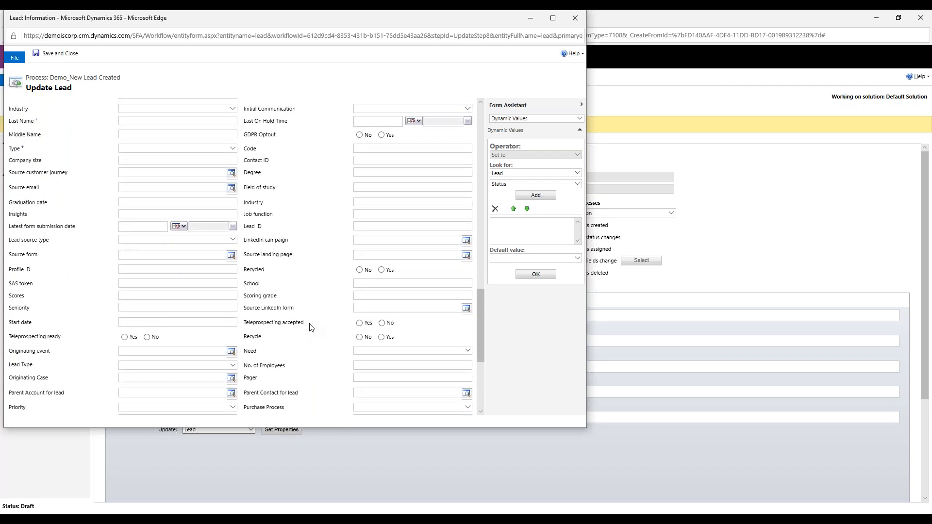
pyautogui.scroll(5, 311, 328)
pyautogui.scroll(6, 311, 328)
pyautogui.scroll(13, 311, 328)
pyautogui.scroll(8, 312, 328)
pyautogui.scroll(7, 311, 327)
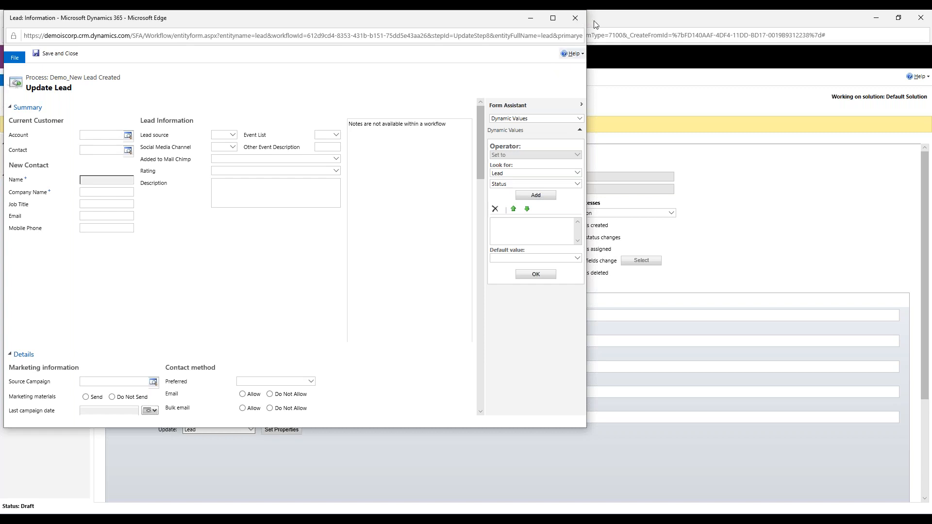
pyautogui.click(575, 18)
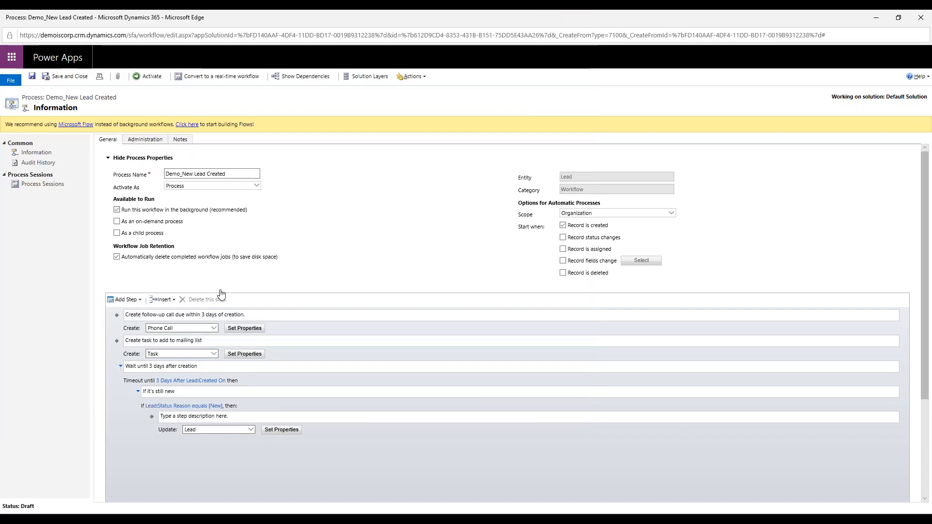
# Delete the Update Lead step under the "If it's still new" condition.
pyautogui.click(172, 430)
pyautogui.click(201, 301)
pyautogui.click(435, 305)
# Add a Change Status step under the "If it's still new" condition that sets the Lead to Escalated.
pyautogui.click(173, 416)
pyautogui.click(141, 301)
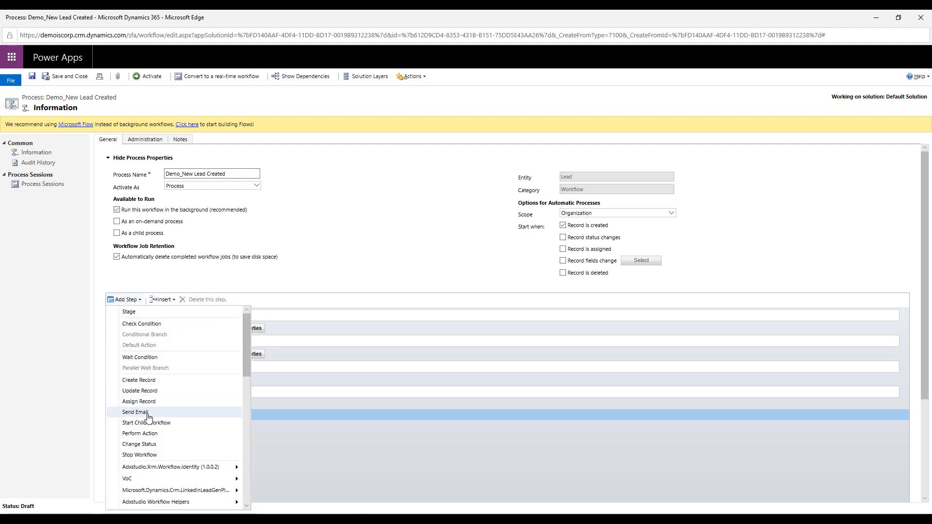
pyautogui.click(139, 444)
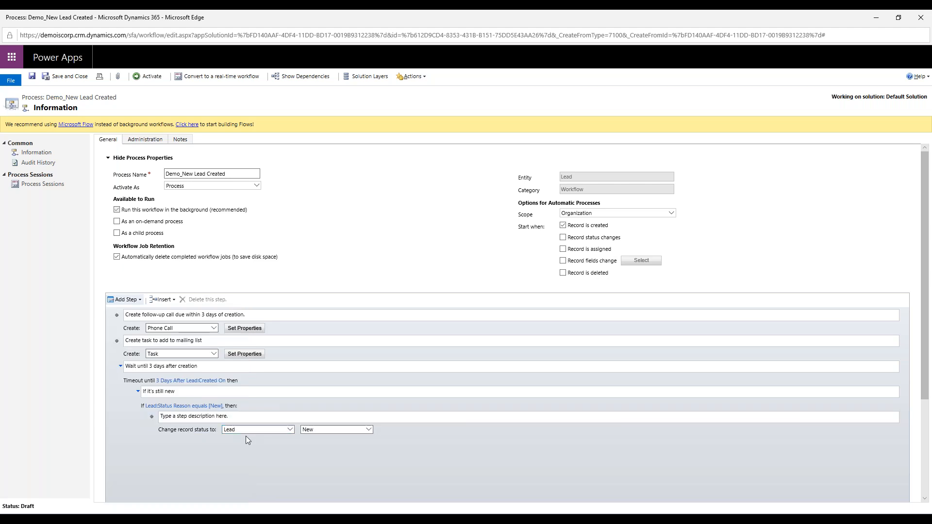
pyautogui.click(368, 431)
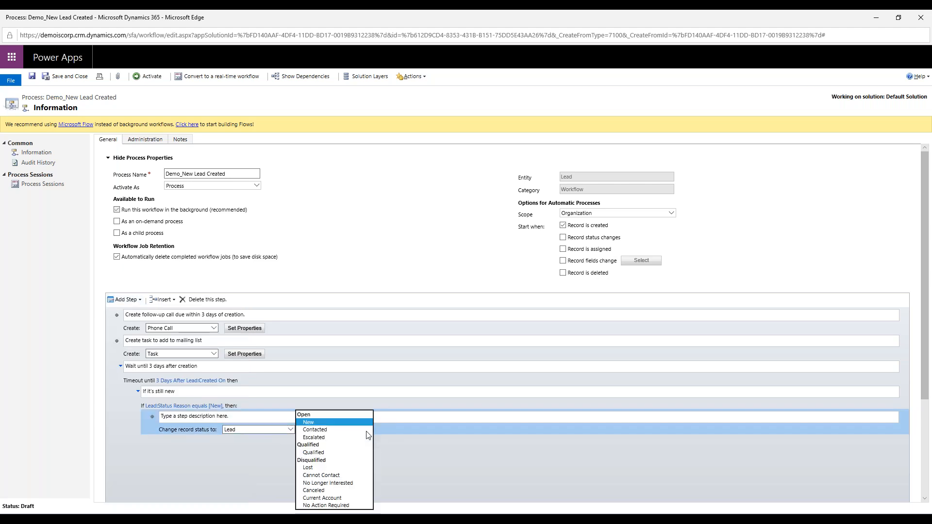
pyautogui.click(313, 438)
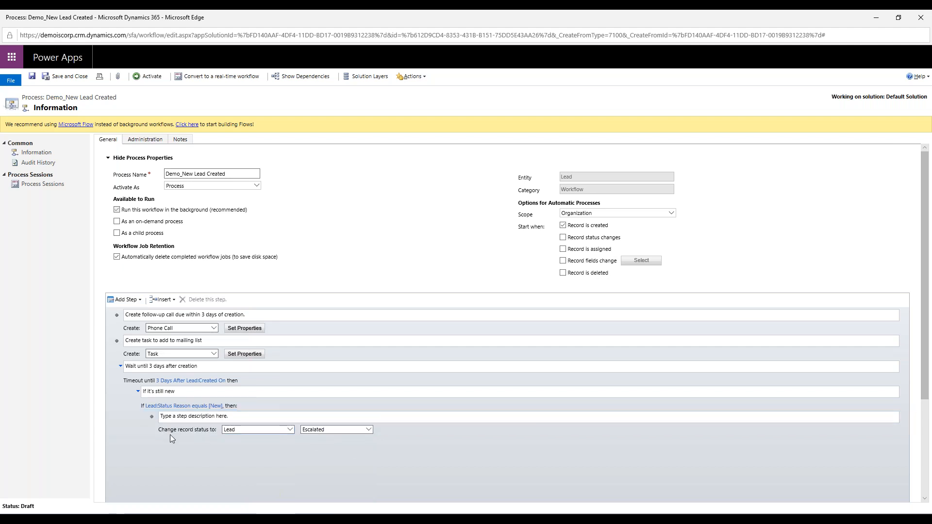
pyautogui.click(140, 408)
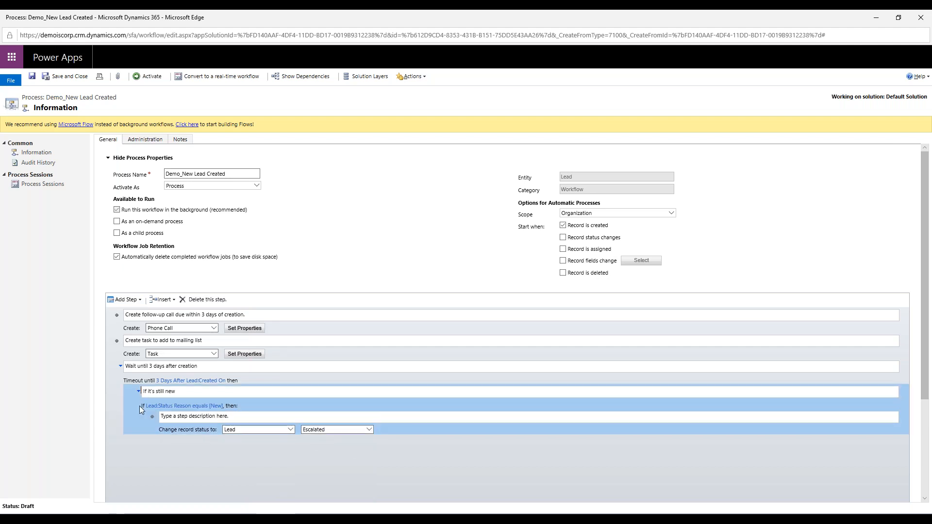
pyautogui.click(128, 380)
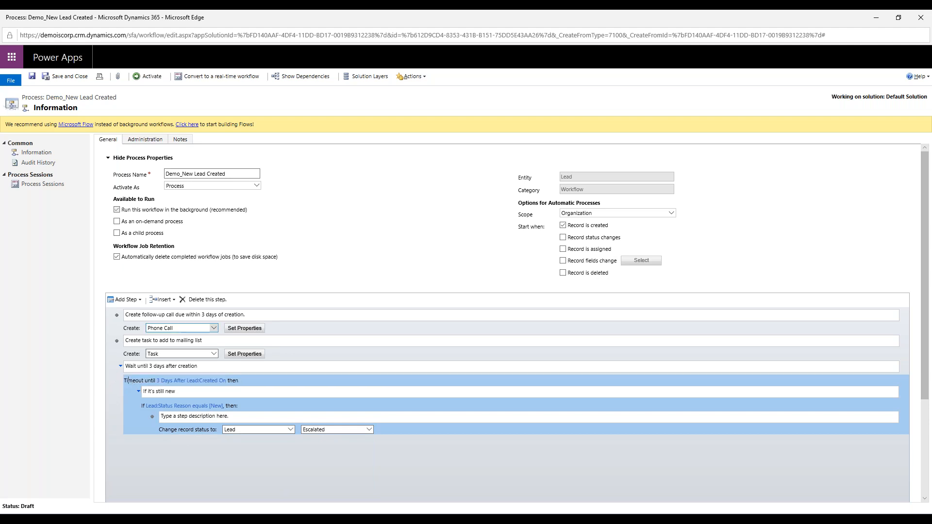
pyautogui.click(139, 300)
pyautogui.click(351, 470)
# Add a Stop Workflow step after the Change Status step under the "If it's still new" condition.
pyautogui.click(140, 425)
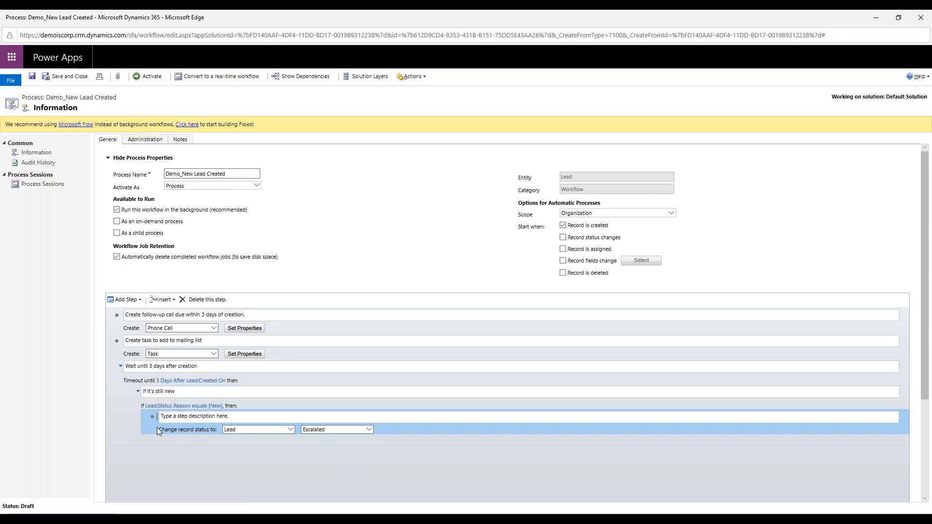
pyautogui.click(139, 300)
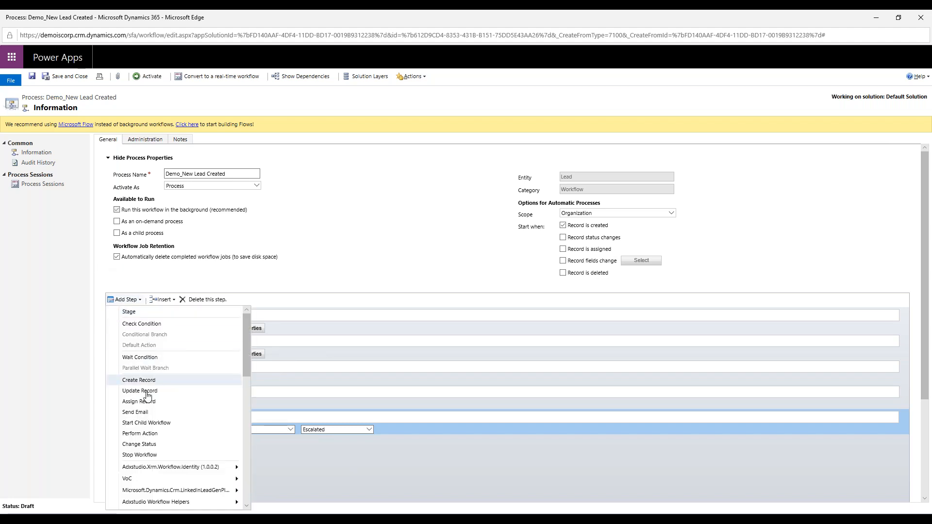
pyautogui.click(139, 455)
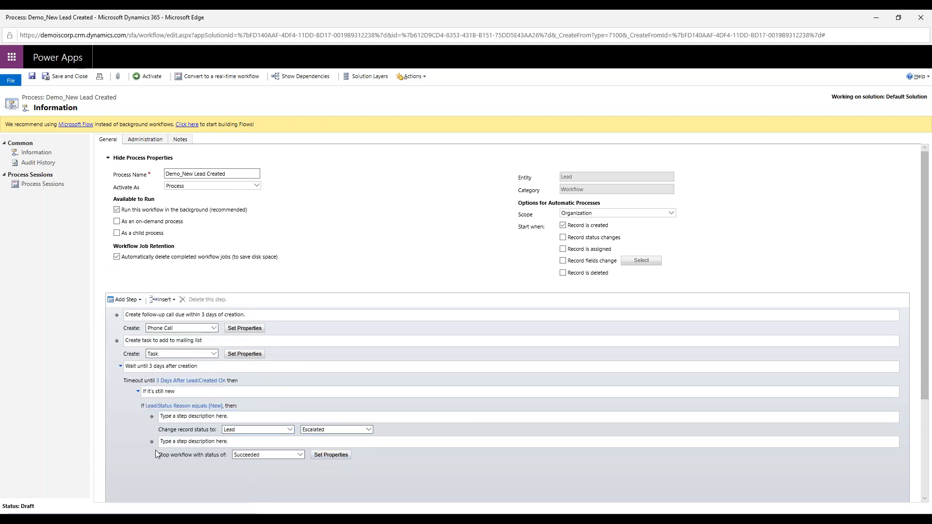
# Describe the status change step as "Escalate Case" and the stop step as "Stop workflow".
pyautogui.click(246, 416)
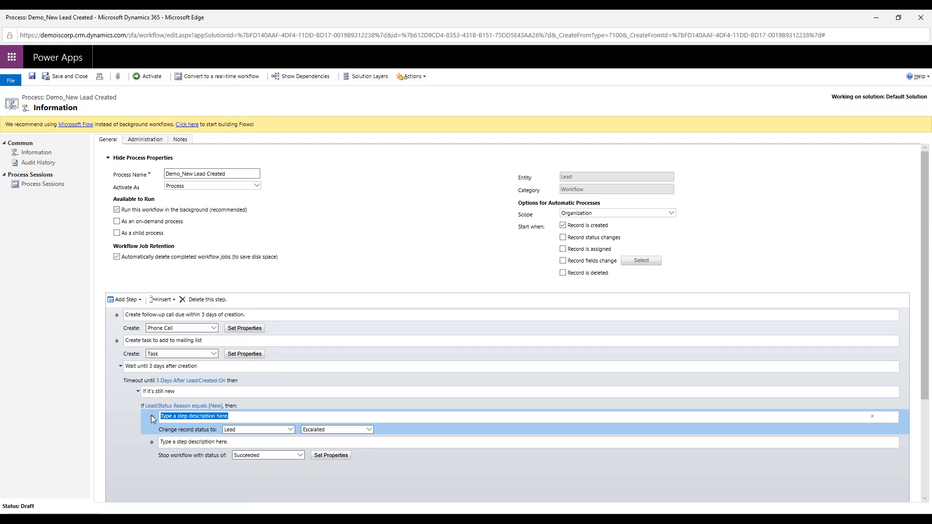
pyautogui.write('Escalate Case')
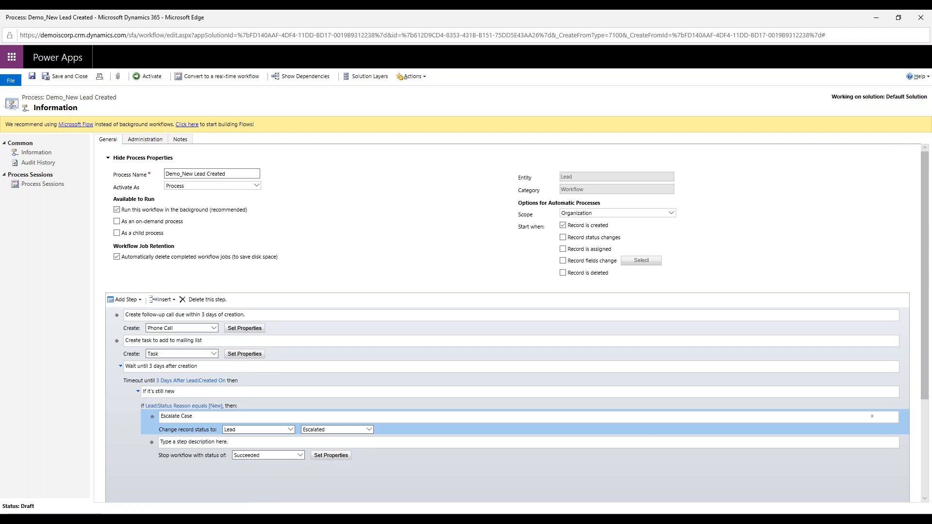
pyautogui.click(253, 441)
pyautogui.write('Stop workflow')
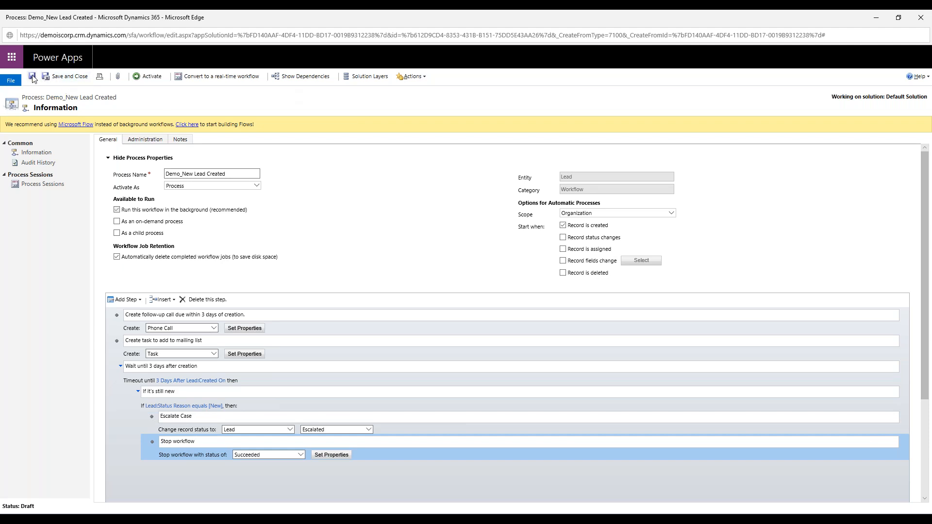
# Activate the Demo_New Lead Created workflow and close it.
pyautogui.click(150, 77)
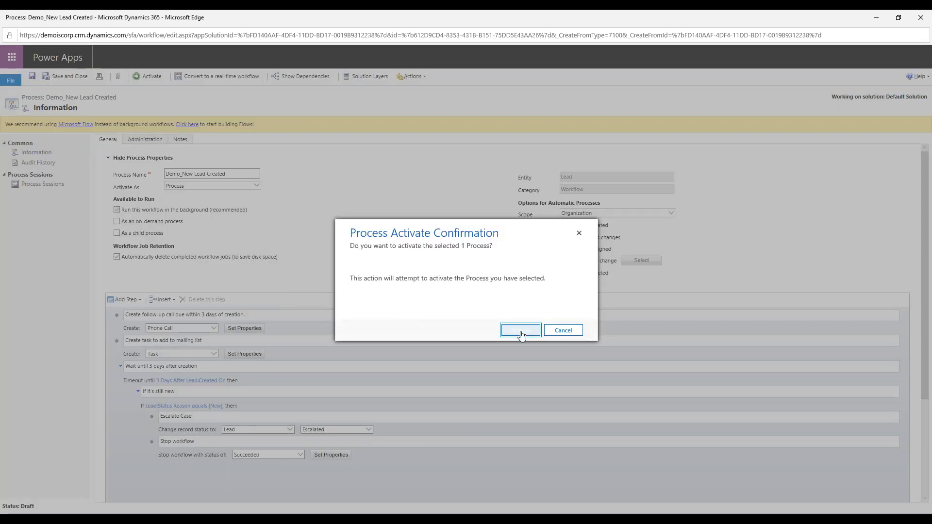
pyautogui.click(520, 330)
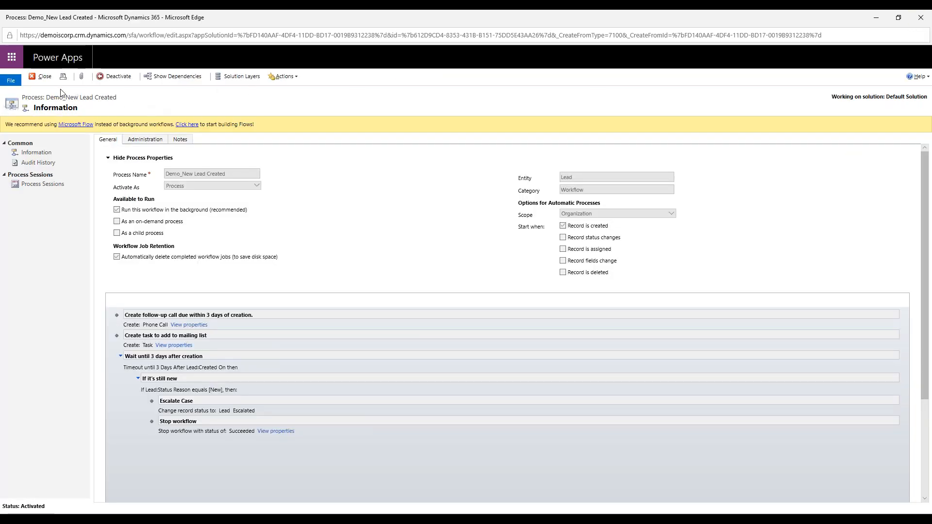
pyautogui.click(43, 76)
# Add a Send Email step with a new message to the Demo_New Case Created workflow and open its properties.
pyautogui.scroll(-12, 160, 464)
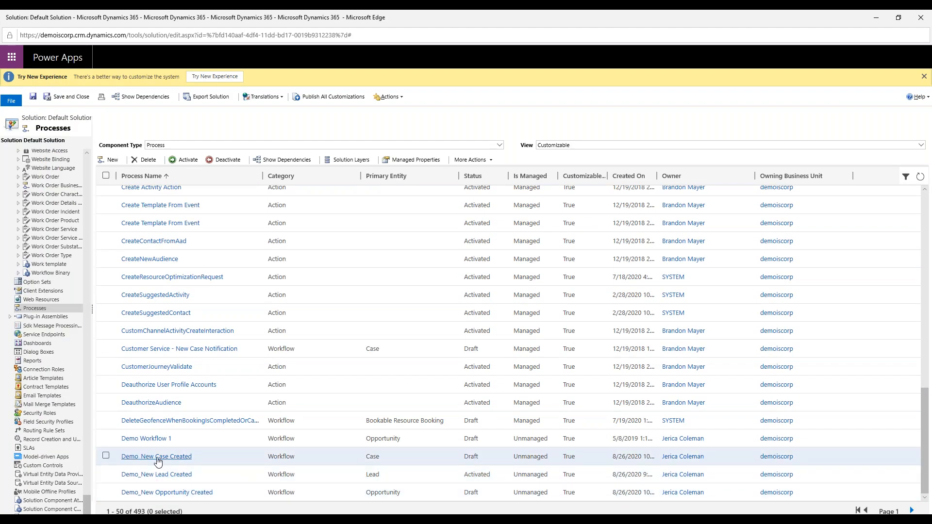
pyautogui.click(157, 457)
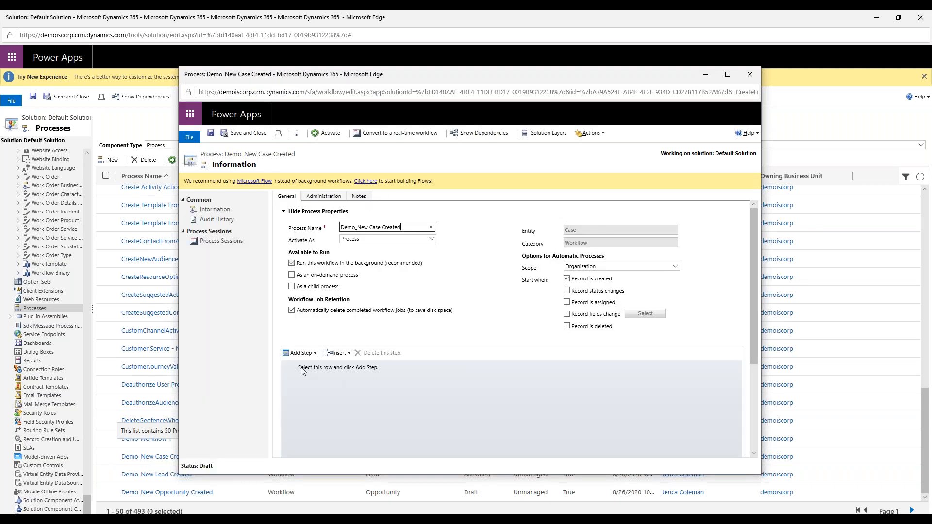
pyautogui.click(314, 353)
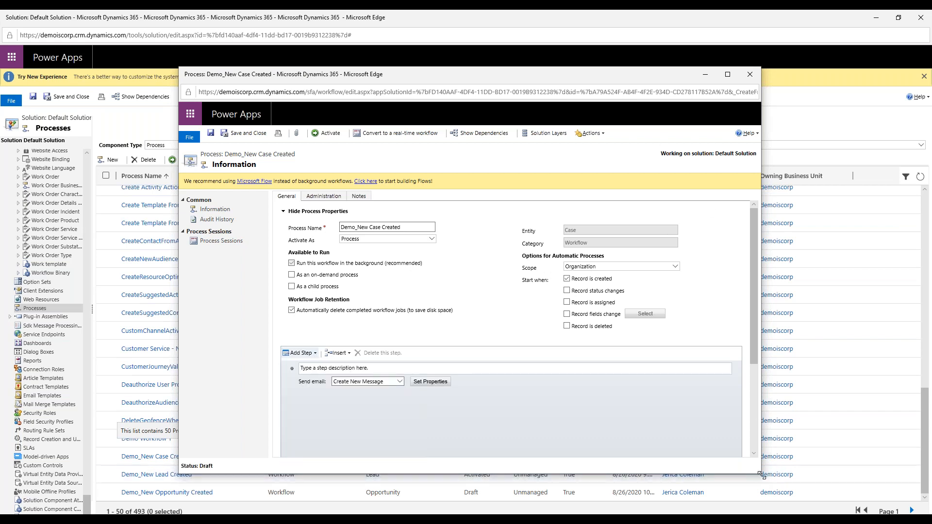
pyautogui.moveTo(761, 475); pyautogui.dragTo(812, 496)
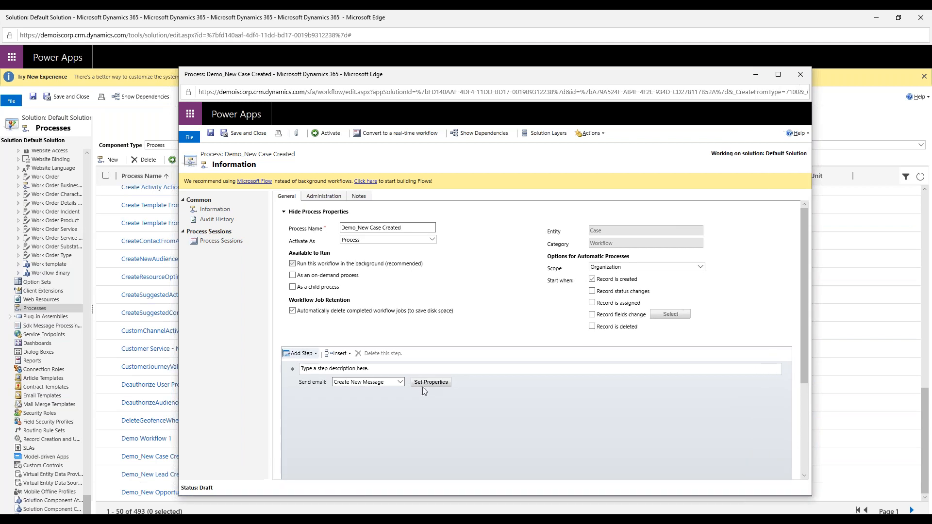
pyautogui.click(430, 383)
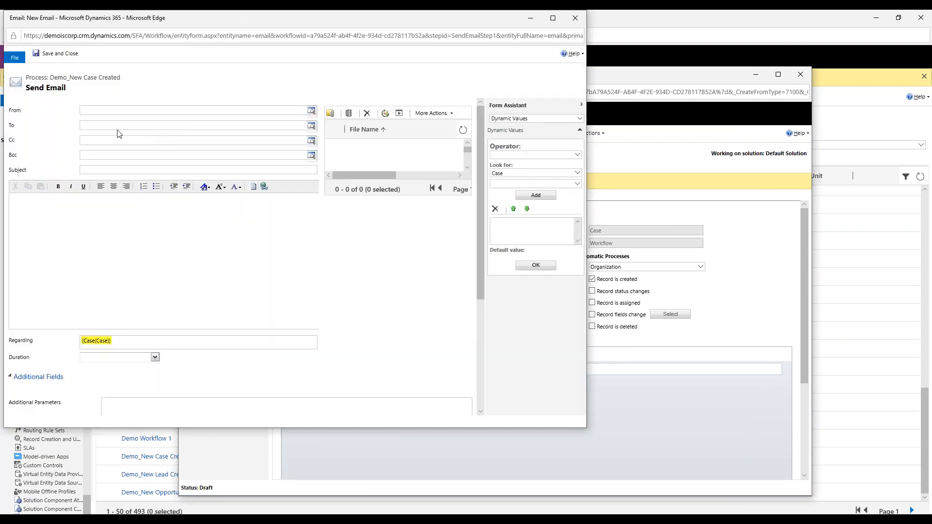
# Set the email's To field to the dynamic value Contact from the Case.
pyautogui.click(92, 126)
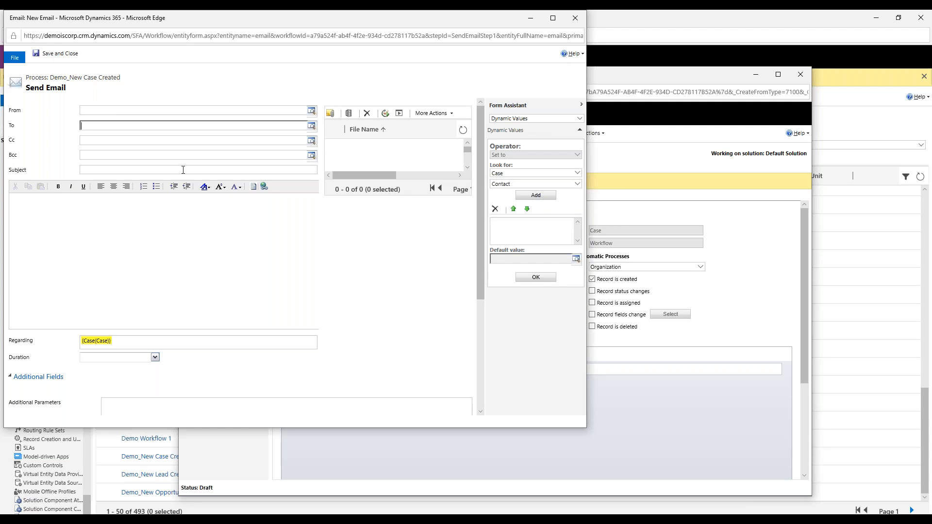
pyautogui.click(577, 173)
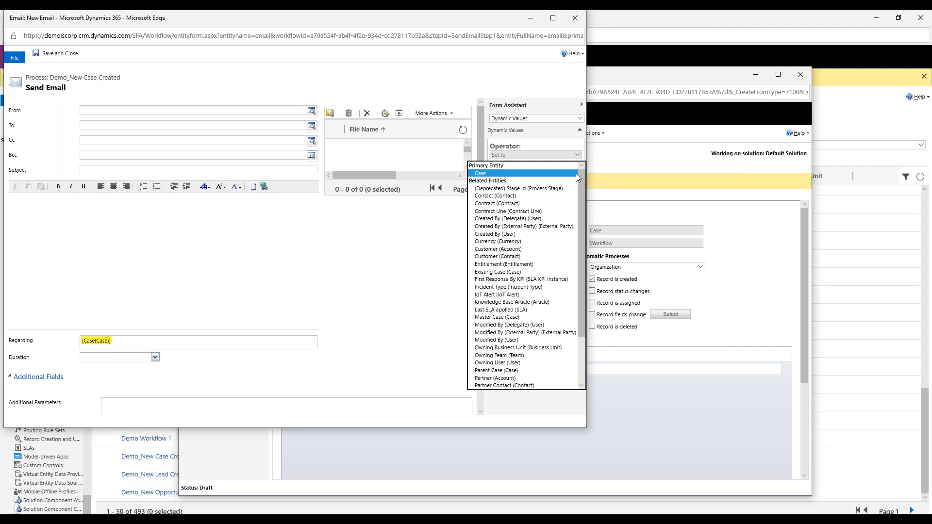
pyautogui.click(504, 178)
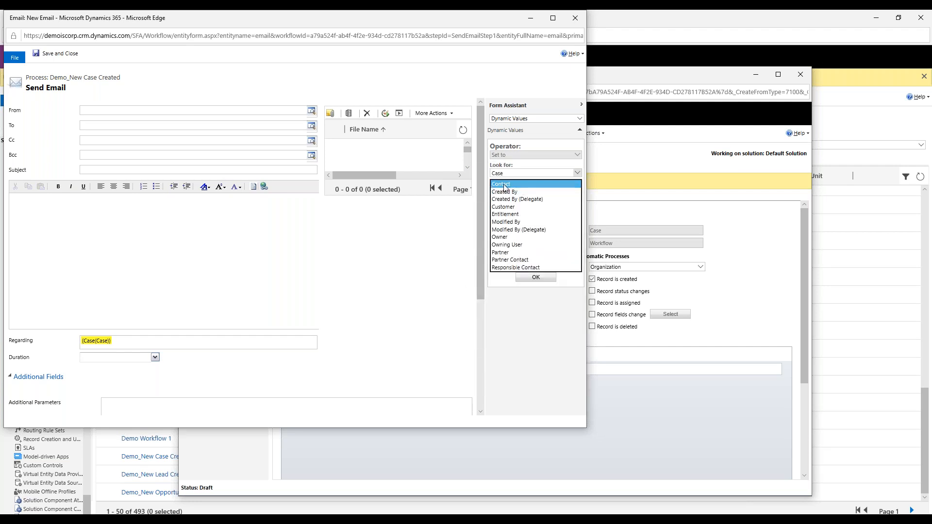
pyautogui.click(504, 187)
pyautogui.click(536, 196)
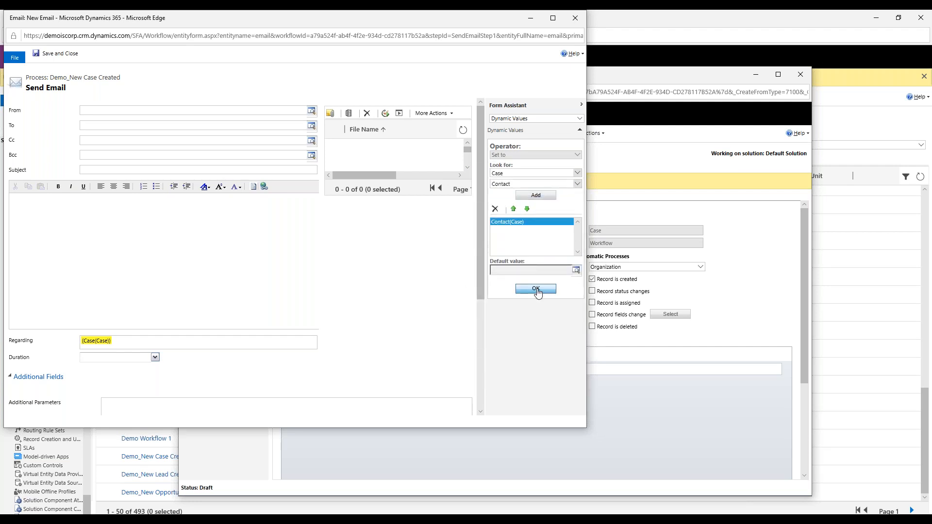
pyautogui.click(536, 289)
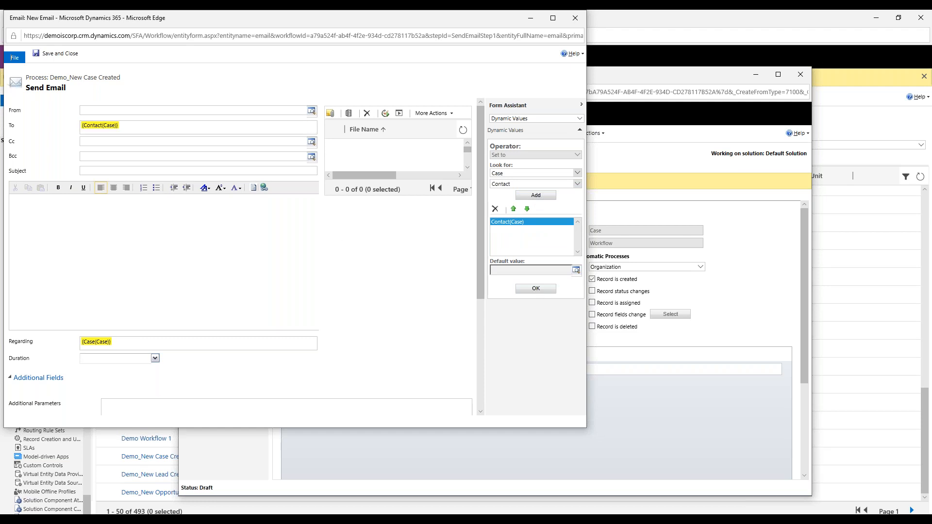
# Set the email's From field to the dynamic value Owner from the Case.
pyautogui.click(110, 111)
pyautogui.click(542, 184)
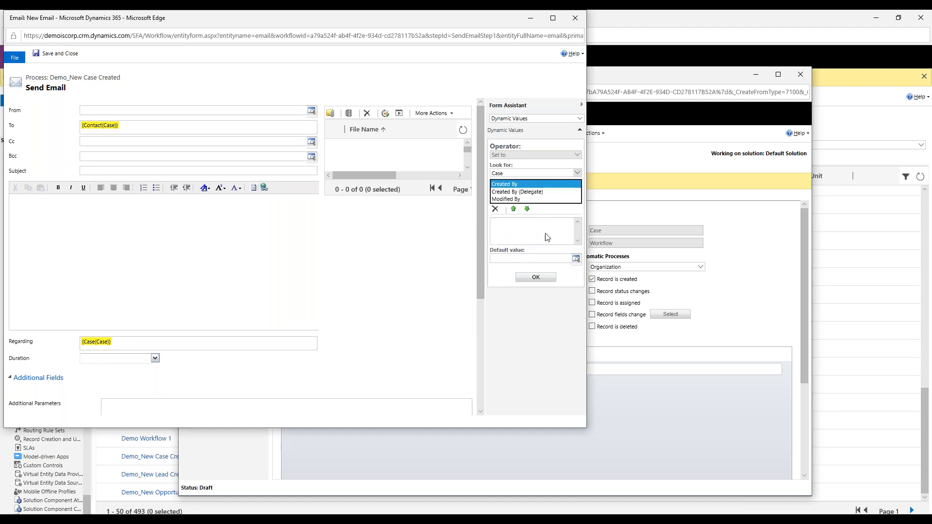
pyautogui.click(534, 215)
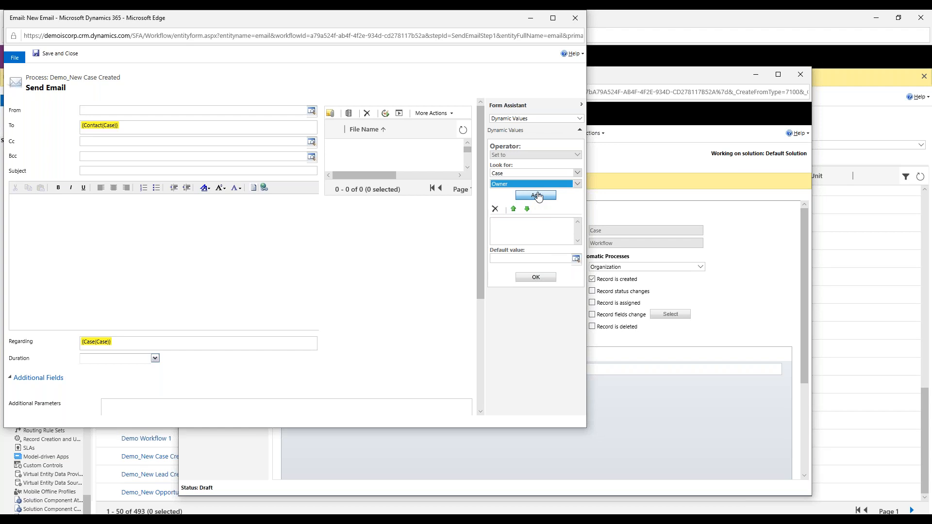
pyautogui.click(537, 196)
pyautogui.click(537, 288)
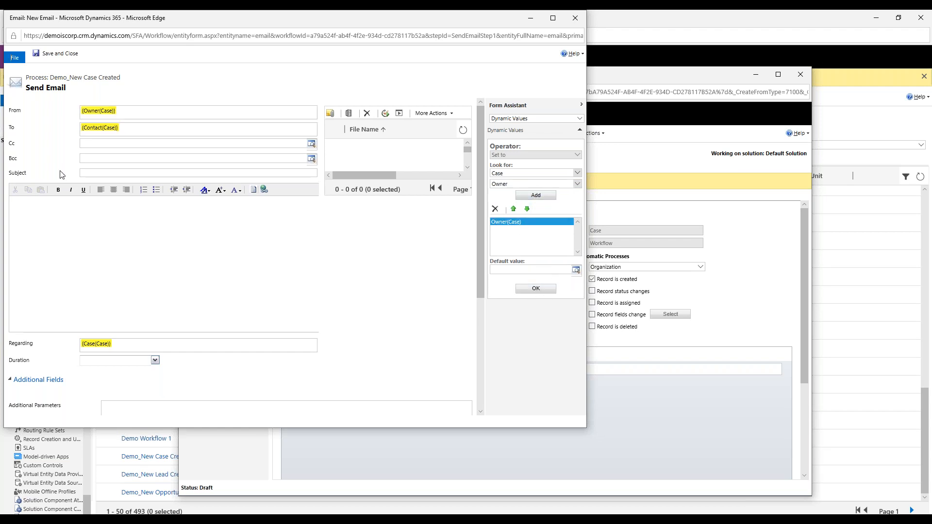
# Enter "Your case has been created" as the email's subject.
pyautogui.click(98, 173)
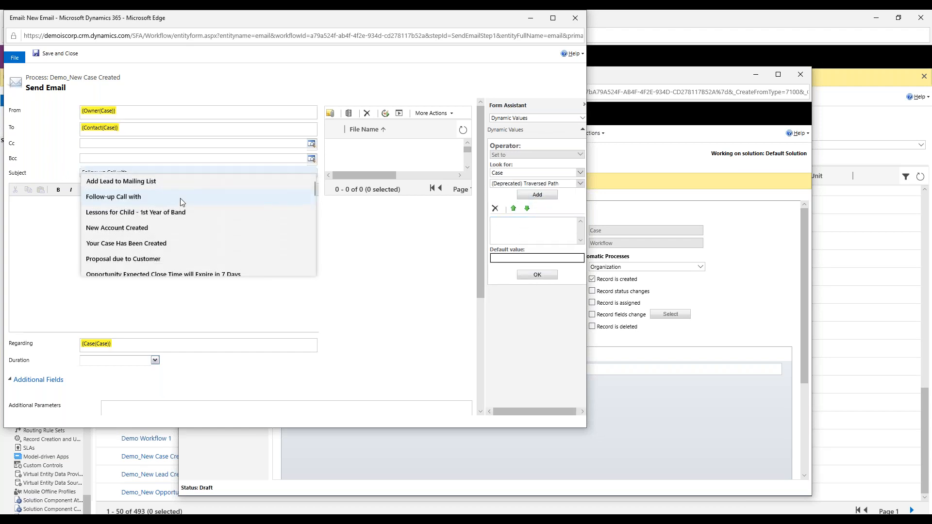
pyautogui.write('Your case')
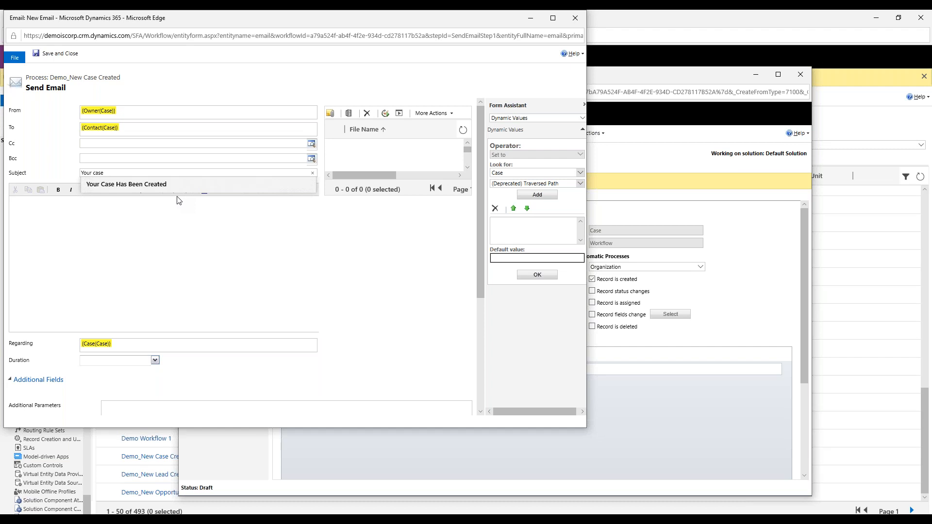
pyautogui.press('Escape')
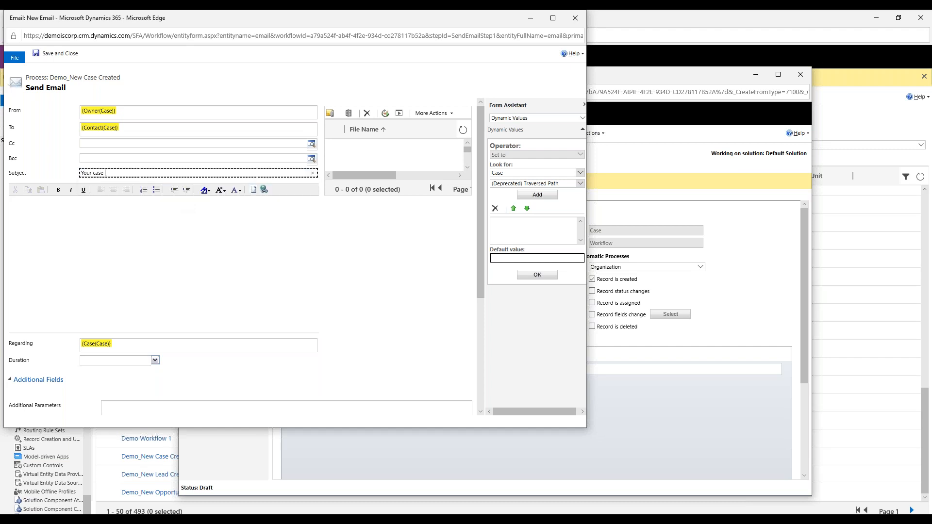
pyautogui.click(113, 174)
pyautogui.write('has been create')
# Write "Test email." as the email's body, then save and close the message.
pyautogui.click(97, 212)
pyautogui.write('THis')
pyautogui.press('BackSpace')
pyautogui.press('BackSpace')
pyautogui.press('BackSpace')
pyautogui.write('est email.')
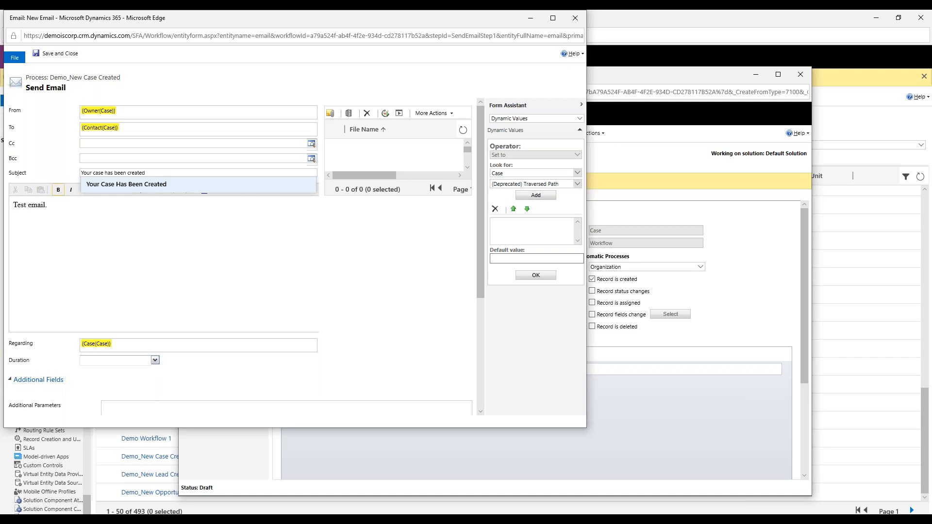
pyautogui.scroll(-1, 177, 347)
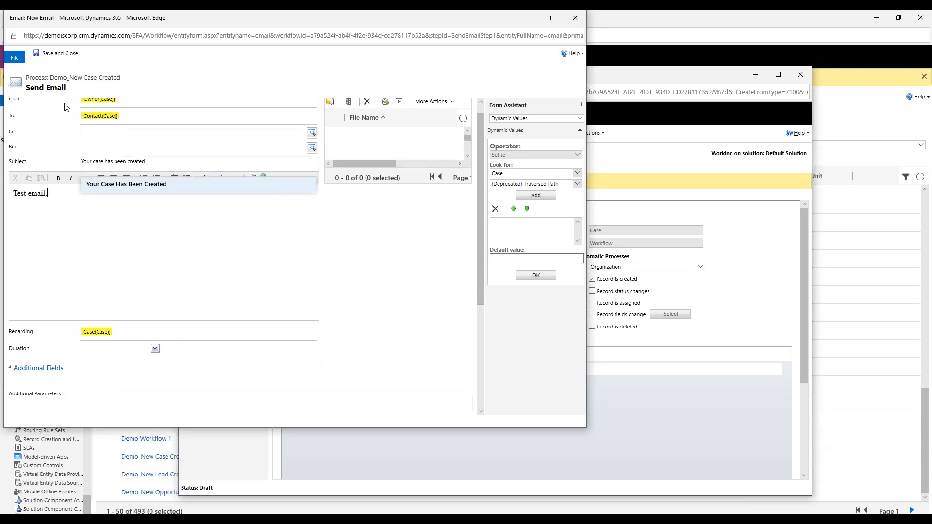
pyautogui.click(58, 54)
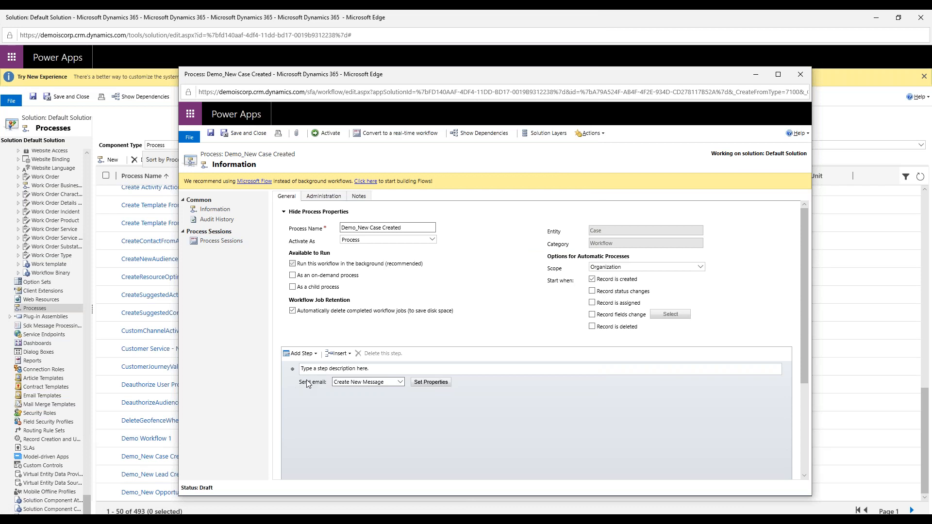
pyautogui.click(307, 379)
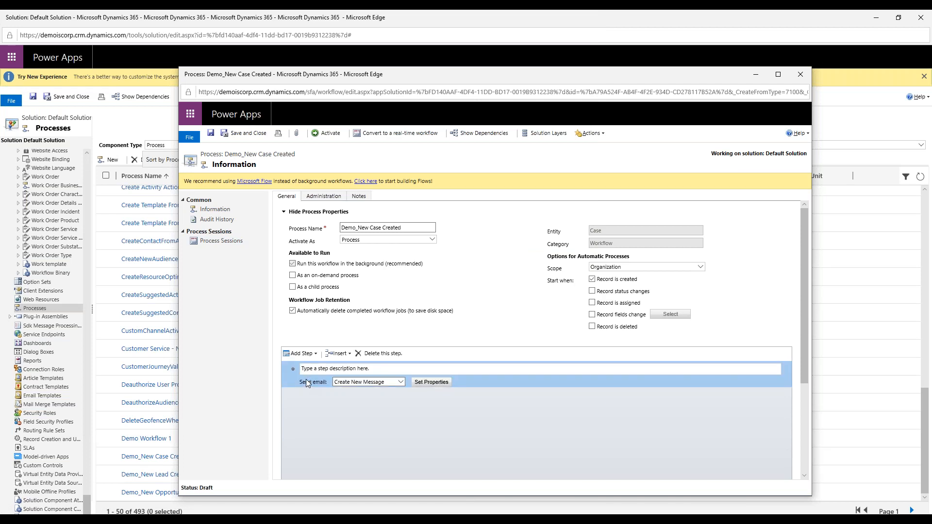
pyautogui.click(316, 354)
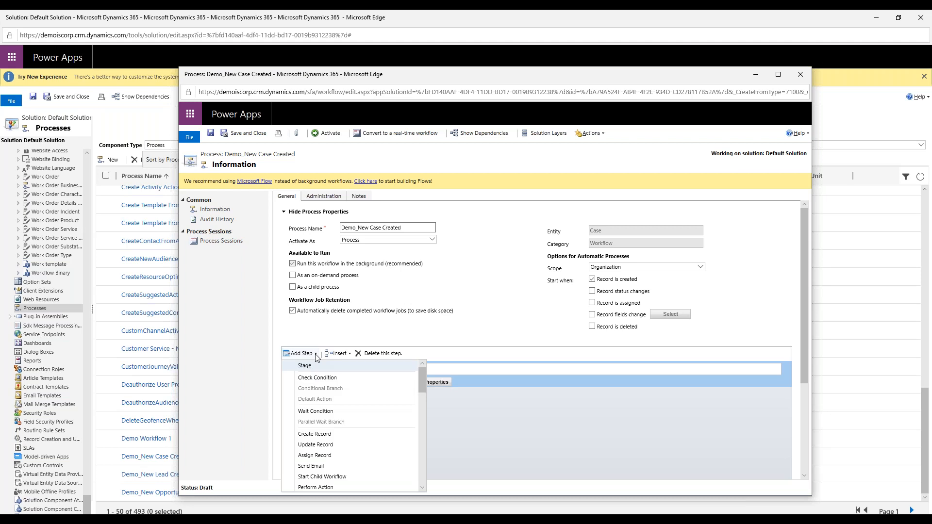
pyautogui.click(317, 467)
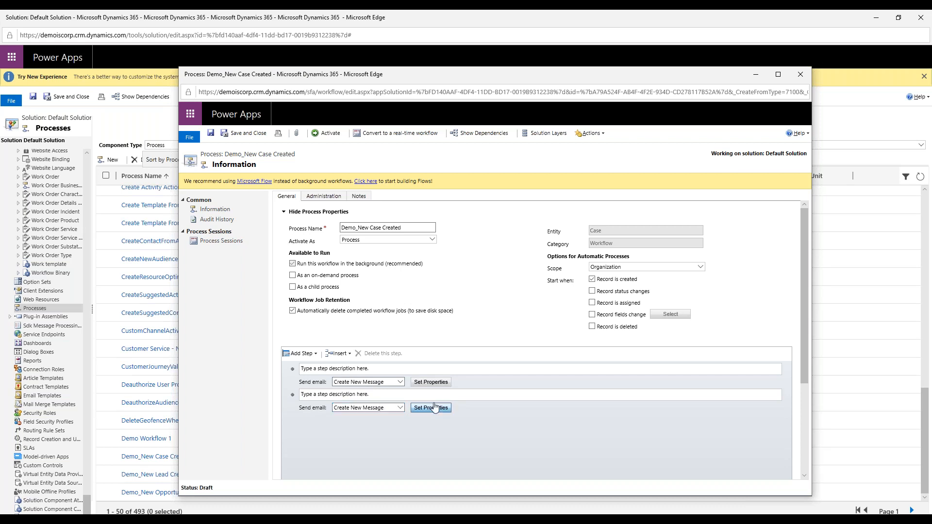
pyautogui.click(314, 411)
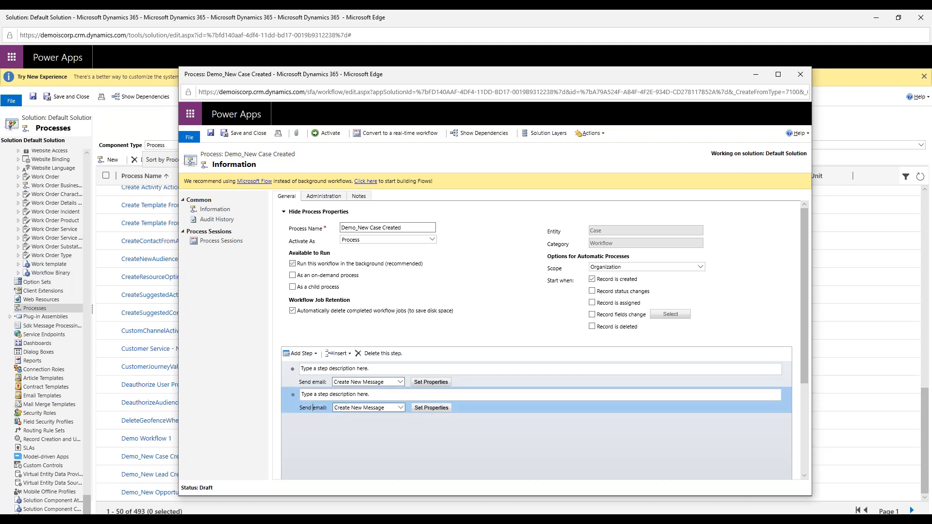
pyautogui.click(386, 356)
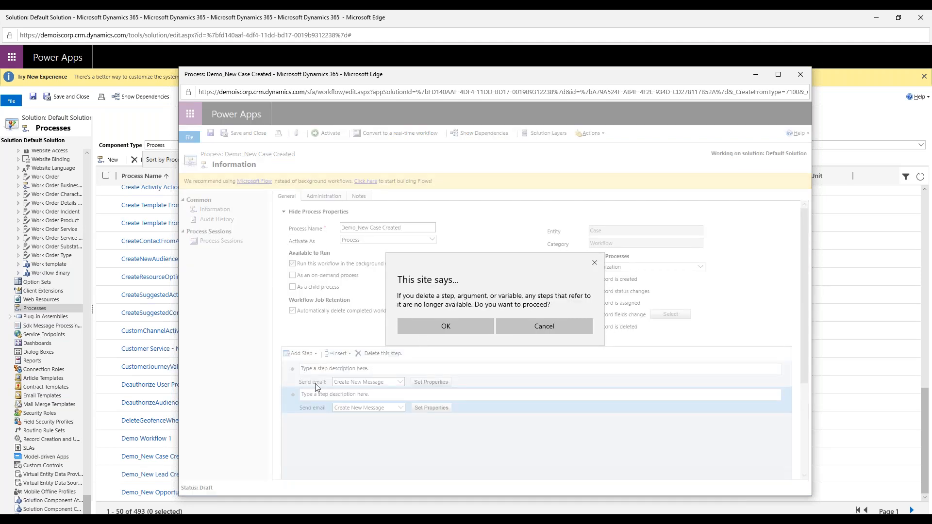
pyautogui.click(419, 326)
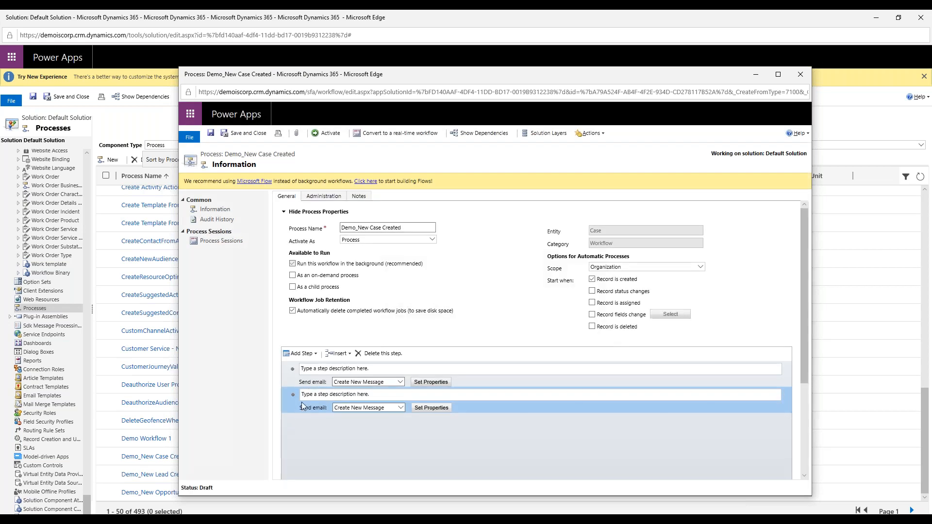
# Add an Update Record step for the Case after the Send Email step and open its properties.
pyautogui.click(319, 383)
pyautogui.click(317, 354)
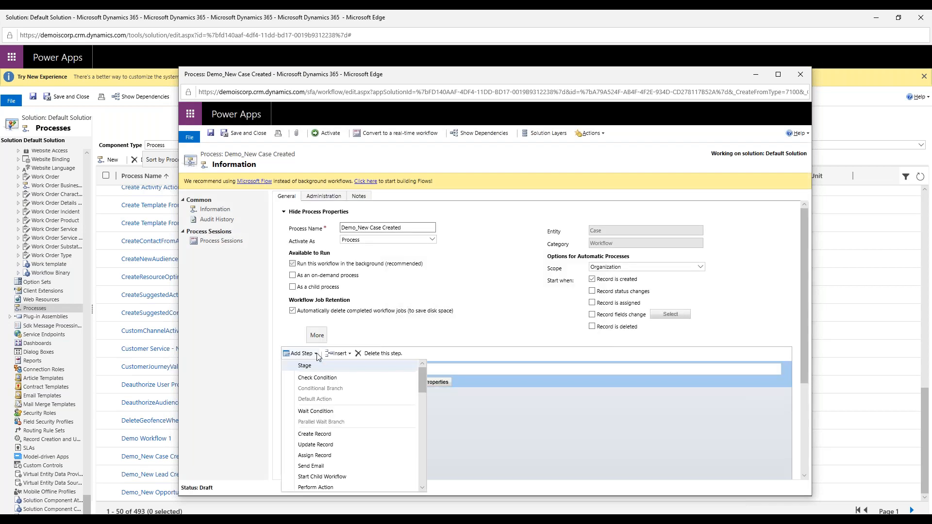
pyautogui.click(325, 446)
pyautogui.click(422, 408)
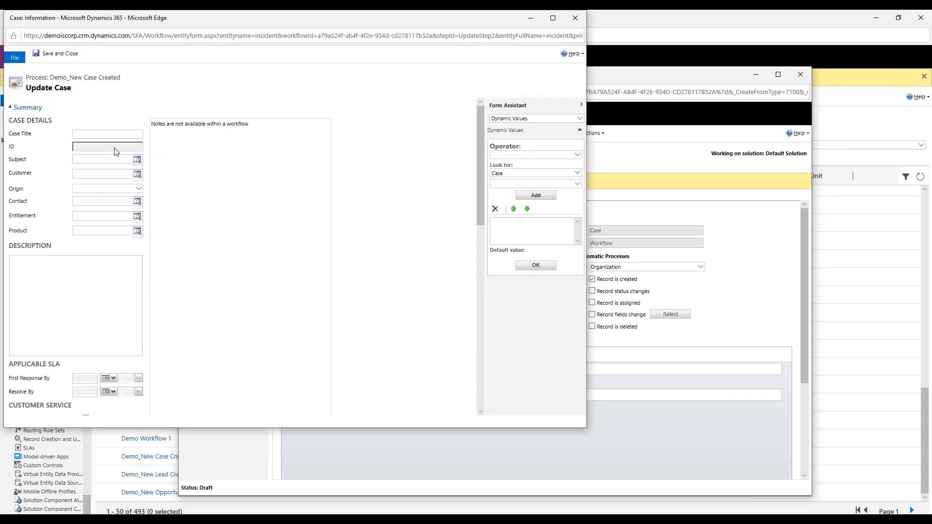
# Set Follow Up By under Additional Details to 2 days after the Case's Created On date, and save and close the case update.
pyautogui.scroll(-10, 80, 294)
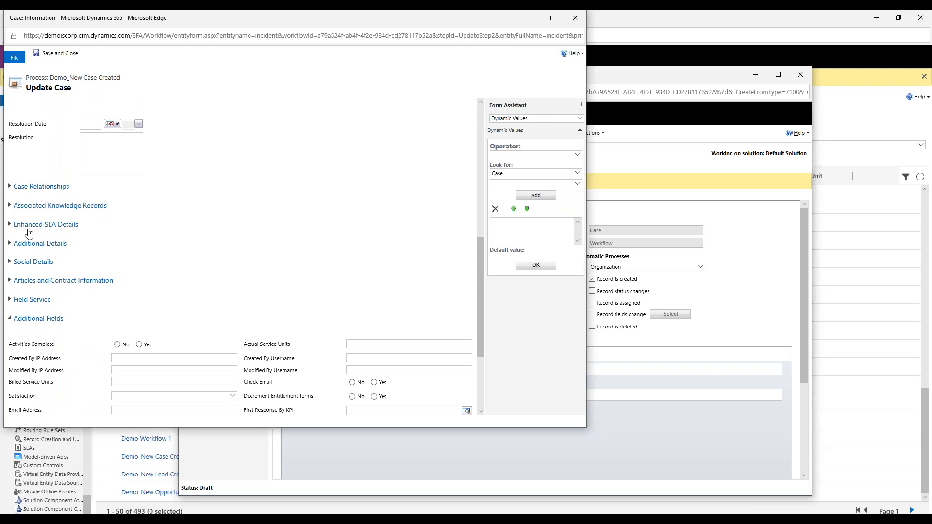
pyautogui.click(29, 245)
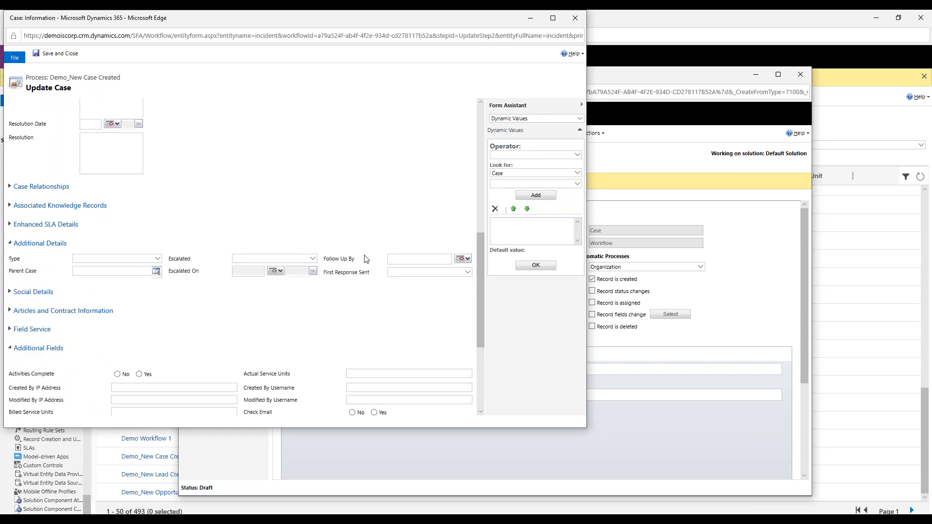
pyautogui.click(403, 260)
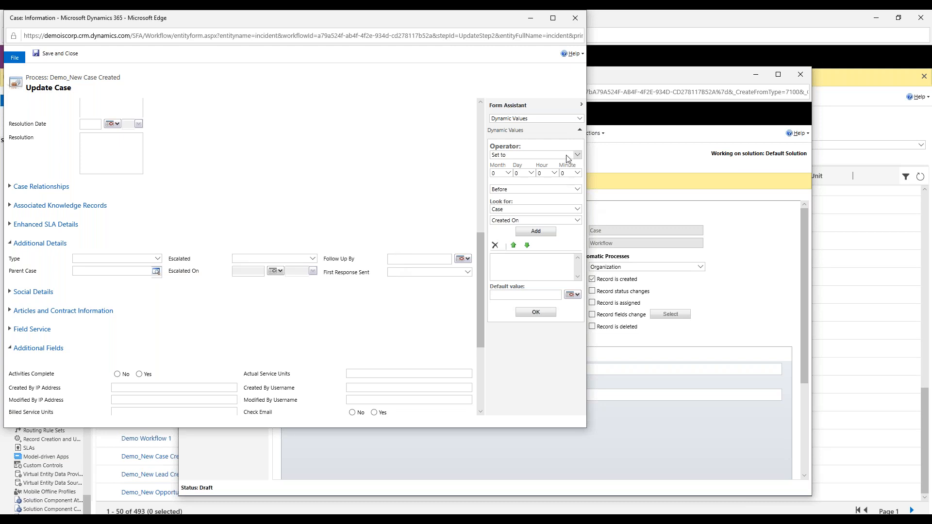
pyautogui.click(577, 189)
pyautogui.click(538, 199)
pyautogui.click(554, 174)
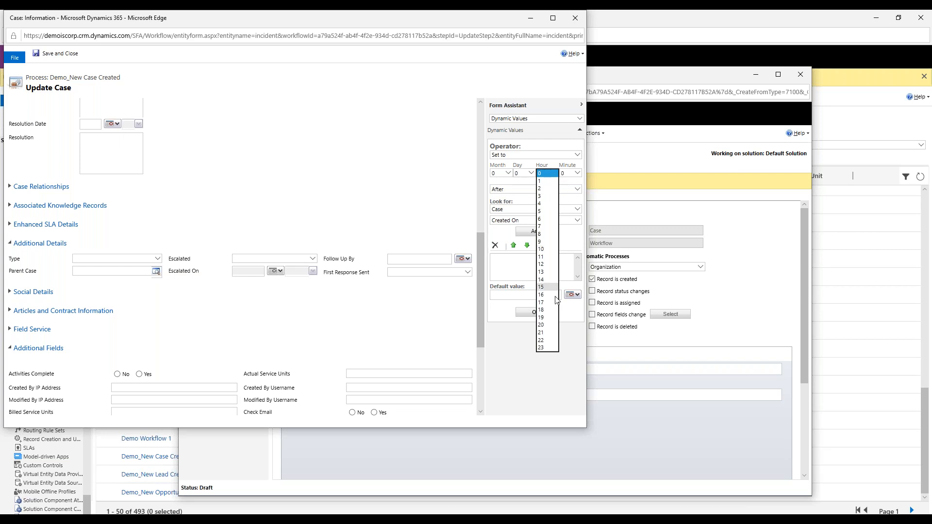
pyautogui.click(532, 174)
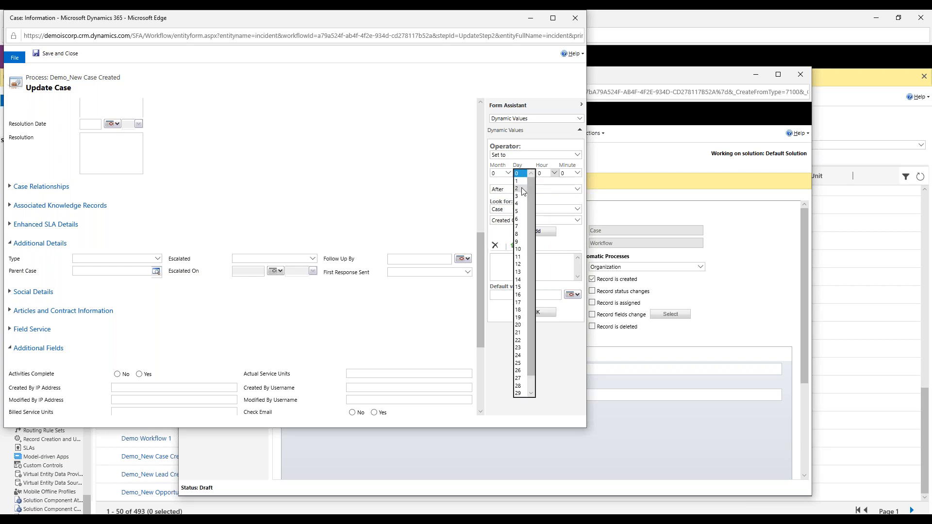
pyautogui.click(523, 191)
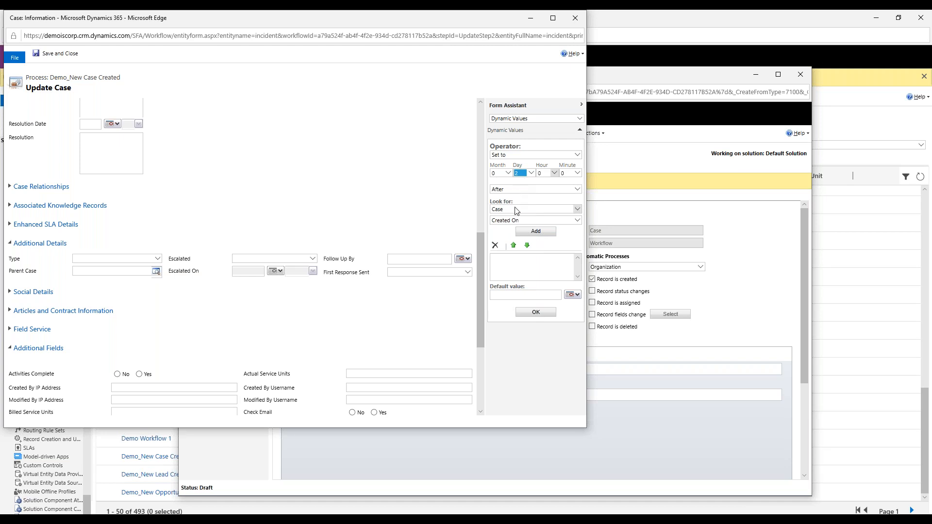
pyautogui.click(528, 232)
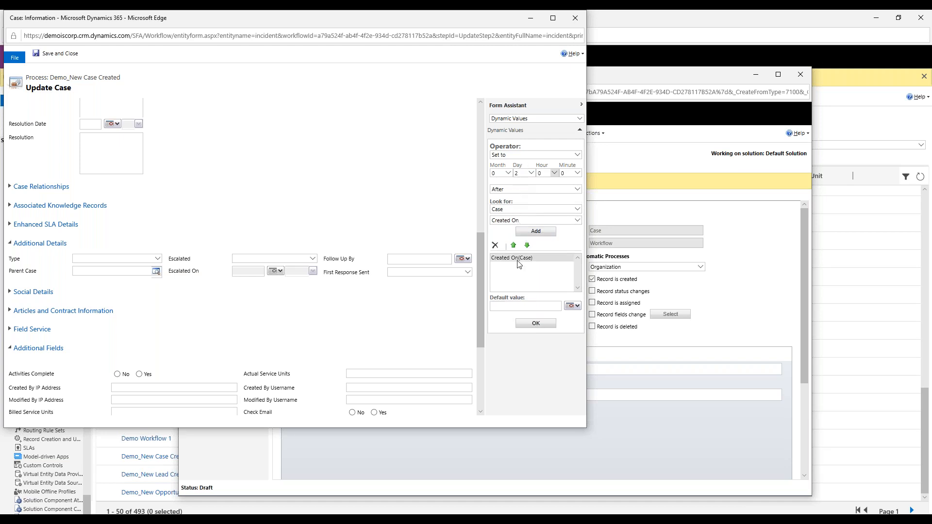
pyautogui.click(521, 261)
pyautogui.click(536, 324)
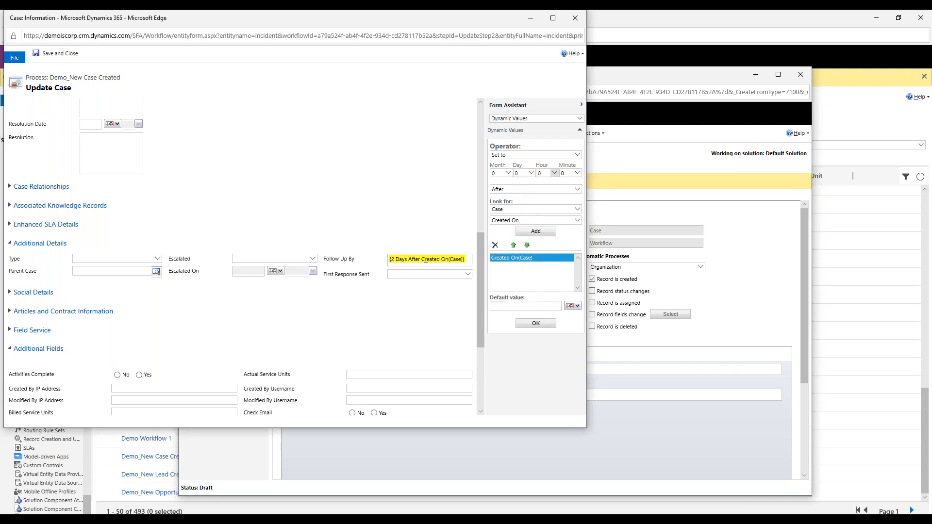
pyautogui.click(58, 54)
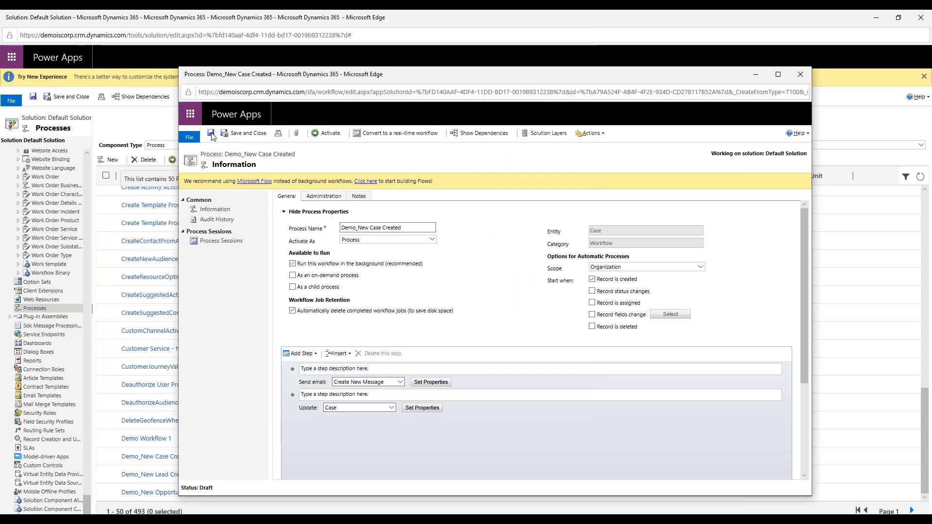
# Add a Stop Workflow step after the Update Case step and activate the Demo_New Case Created workflow.
pyautogui.click(313, 411)
pyautogui.click(314, 354)
pyautogui.scroll(-5, 322, 438)
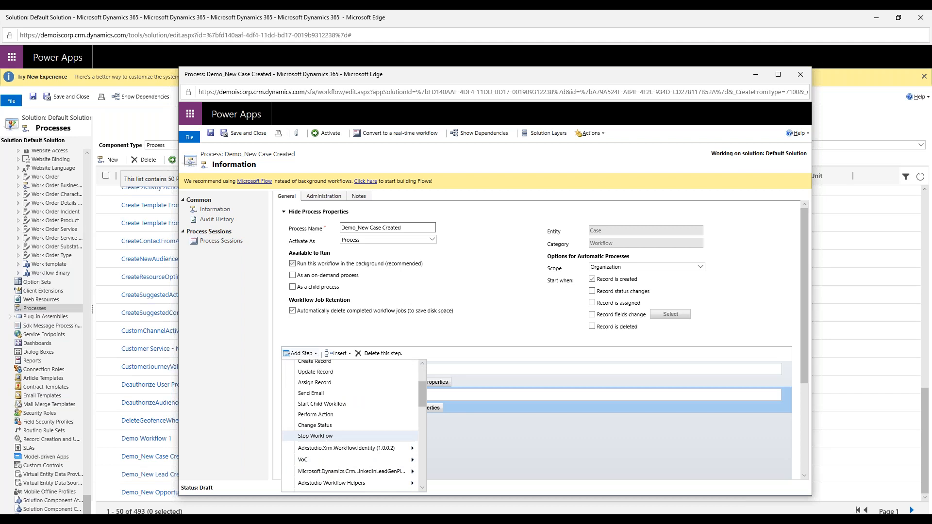
pyautogui.click(321, 437)
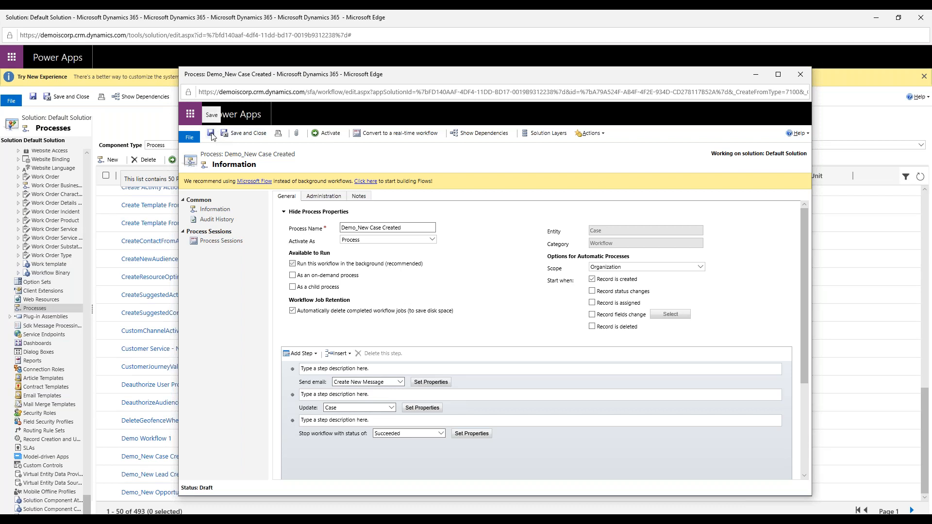
pyautogui.click(328, 135)
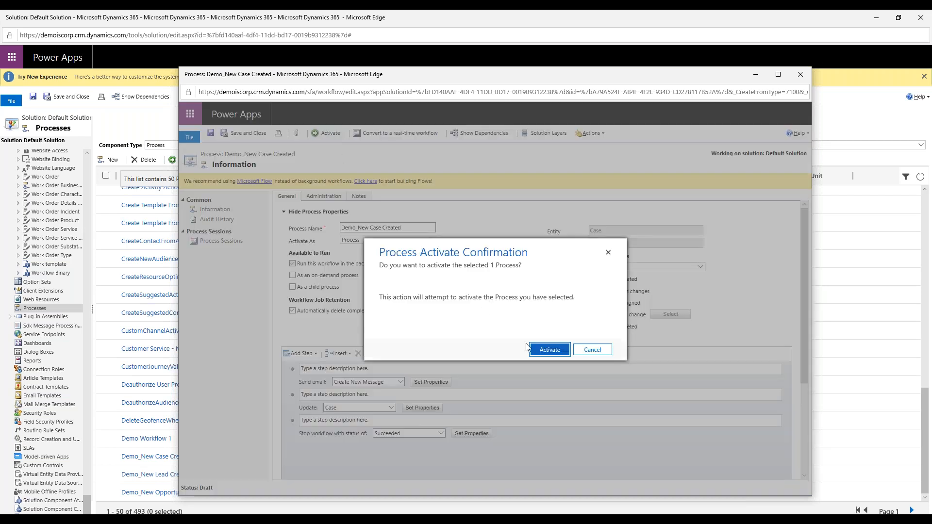
pyautogui.click(544, 357)
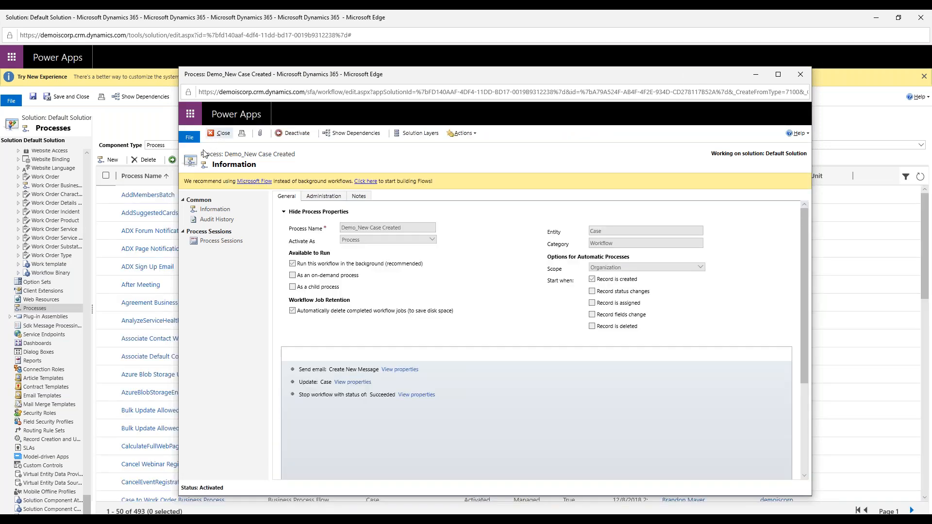
# Close the Demo_New Case Created workflow and open the Demo_New Opportunity Created workflow in a maximized window.
pyautogui.click(219, 135)
pyautogui.scroll(-5, 171, 438)
pyautogui.scroll(-5, 174, 449)
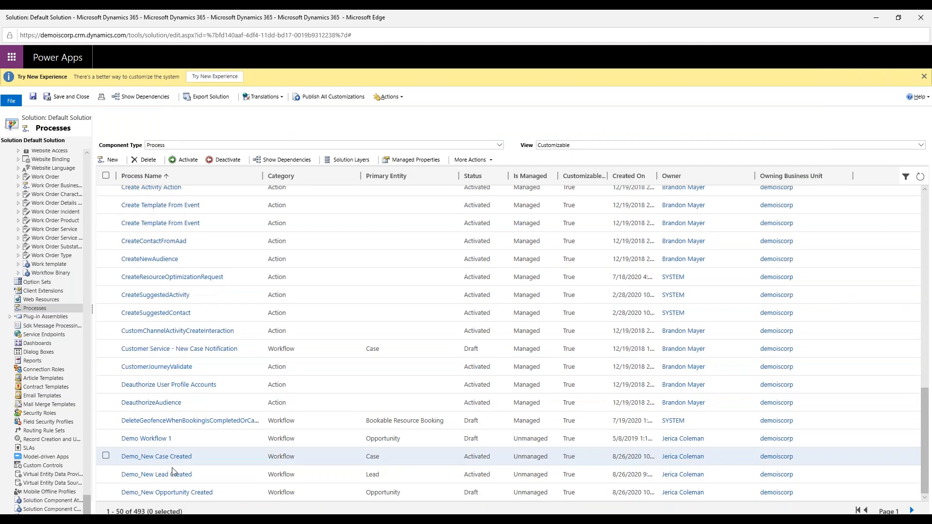
pyautogui.click(162, 493)
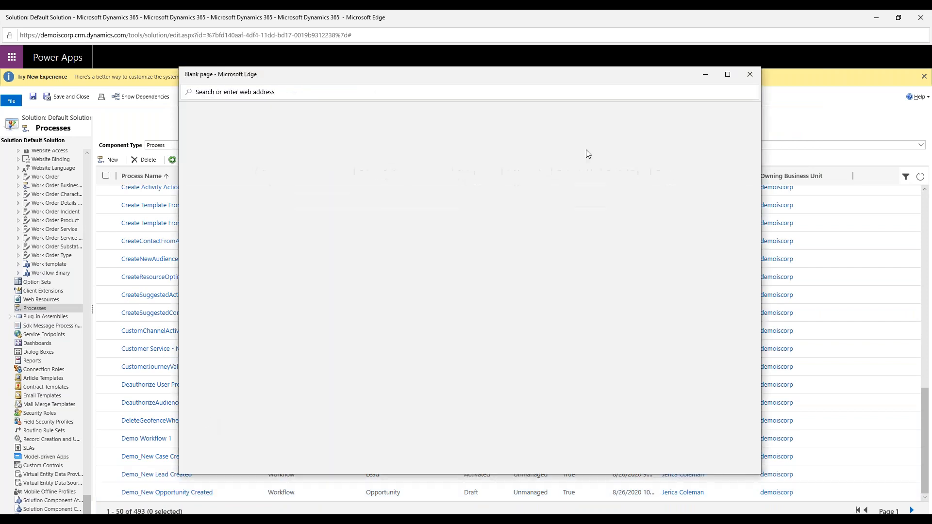
pyautogui.click(728, 75)
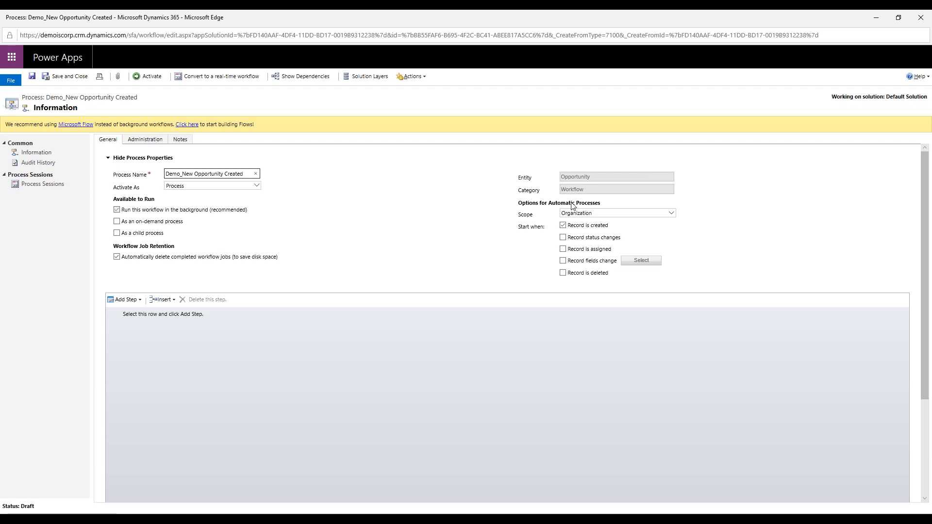
# Add a Create Record step for a Task to the workflow and open its properties.
pyautogui.click(140, 300)
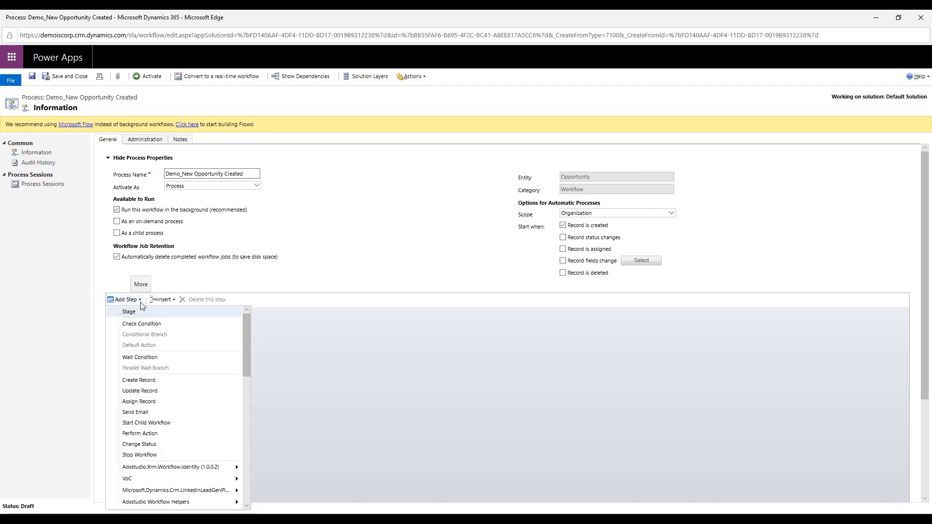
pyautogui.click(140, 381)
pyautogui.click(215, 330)
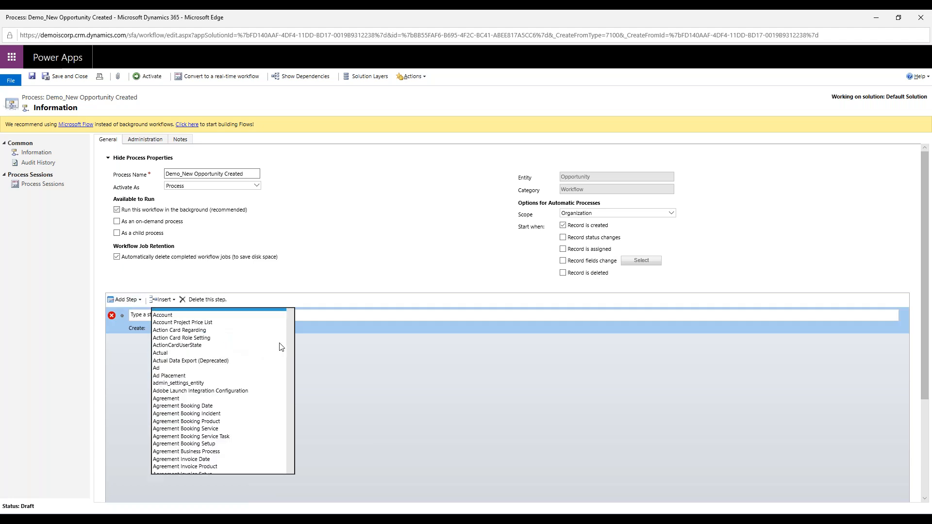
pyautogui.moveTo(293, 316); pyautogui.dragTo(286, 491)
pyautogui.scroll(7, 199, 417)
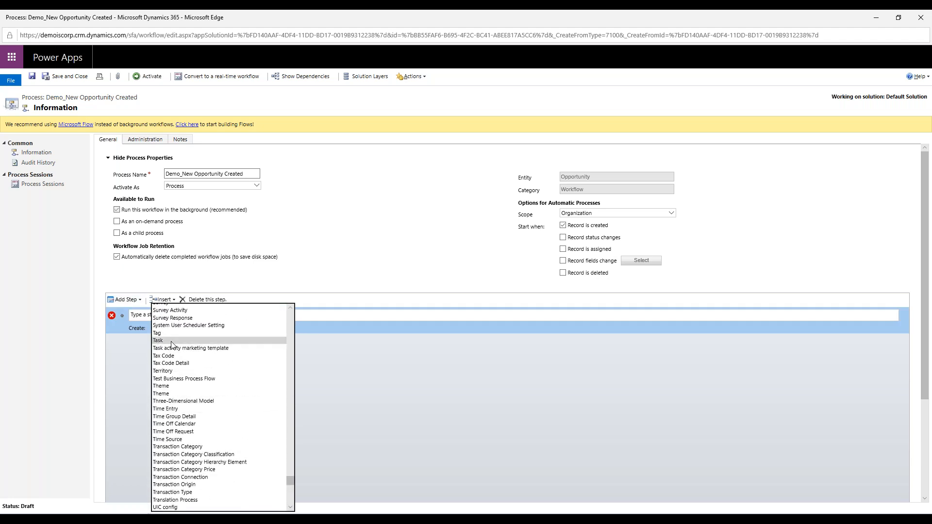
pyautogui.click(171, 341)
pyautogui.click(249, 329)
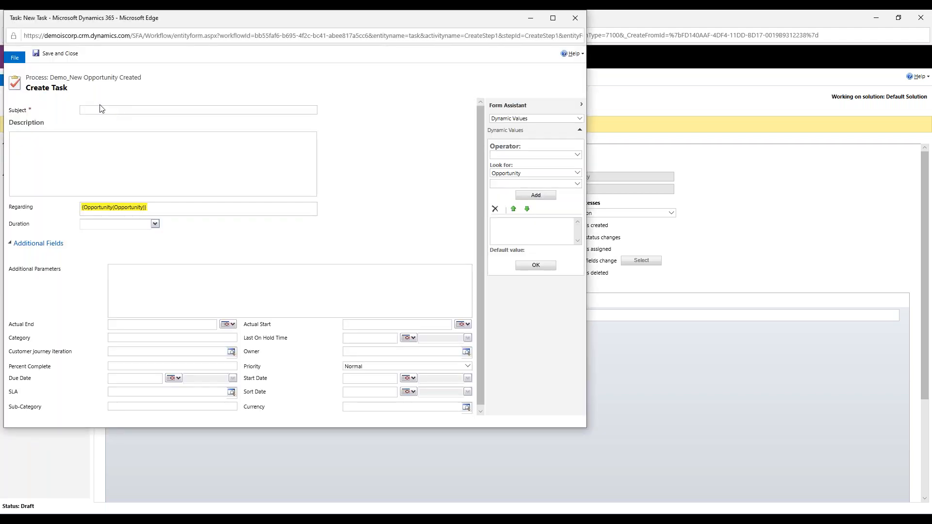
# Set the task's Subject to "Send {Opportunity(Opportunity)} for design." using the Opportunity dynamic value.
pyautogui.click(107, 110)
pyautogui.write('Send')
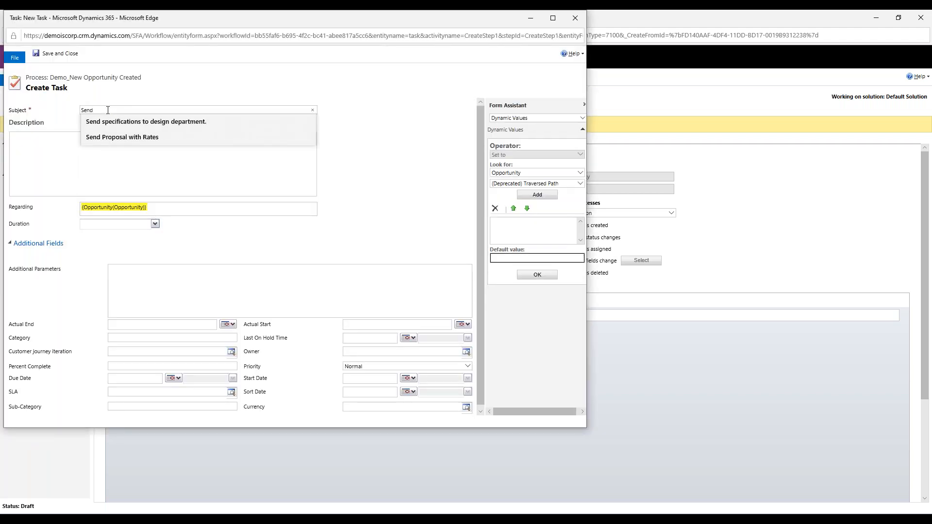
pyautogui.click(580, 184)
pyautogui.scroll(-4, 522, 298)
pyautogui.scroll(-1, 519, 304)
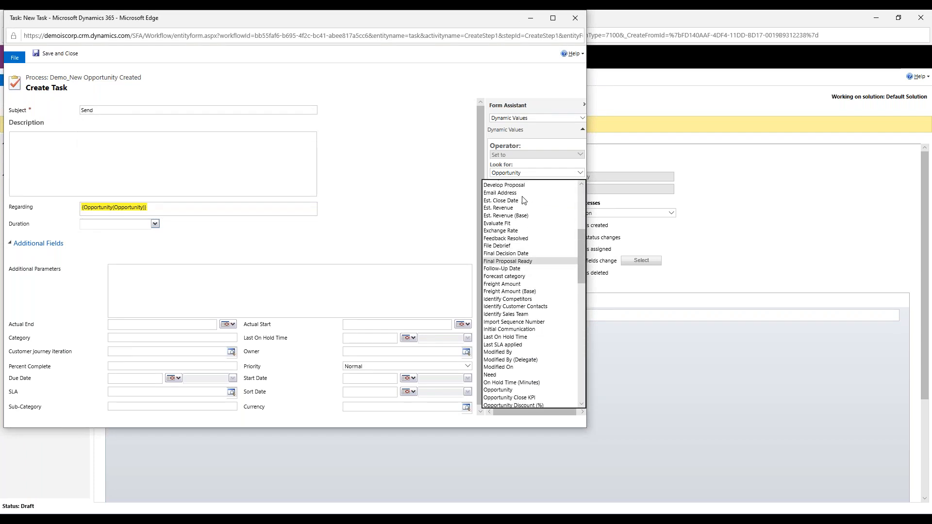
pyautogui.scroll(-4, 514, 321)
pyautogui.scroll(-1, 514, 321)
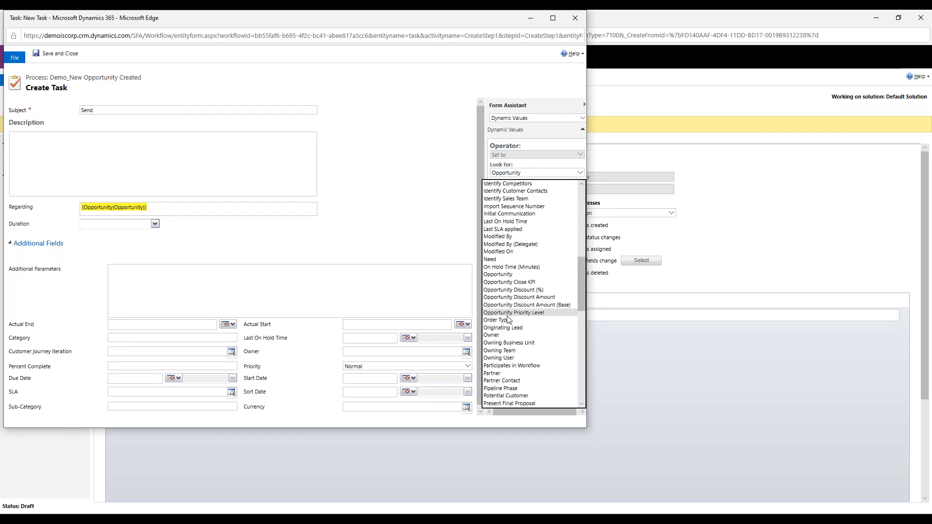
pyautogui.click(500, 274)
pyautogui.click(538, 194)
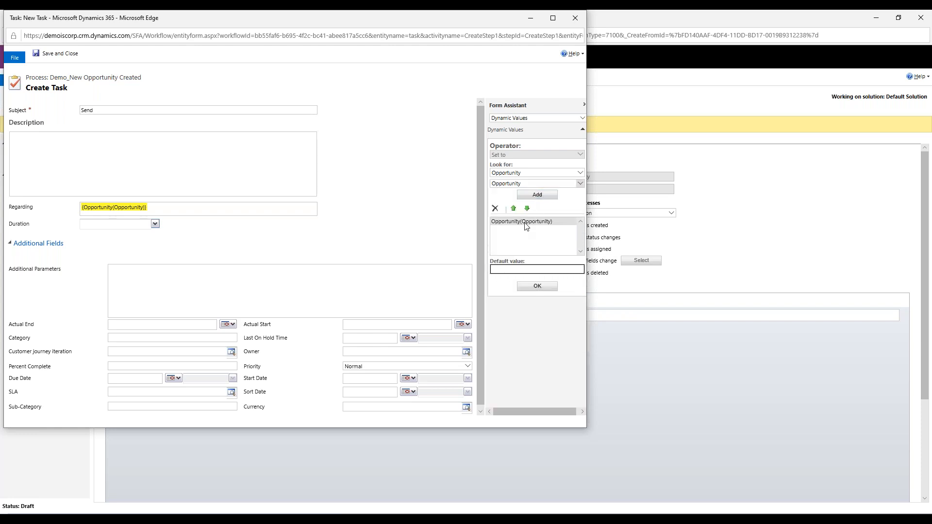
pyautogui.click(526, 223)
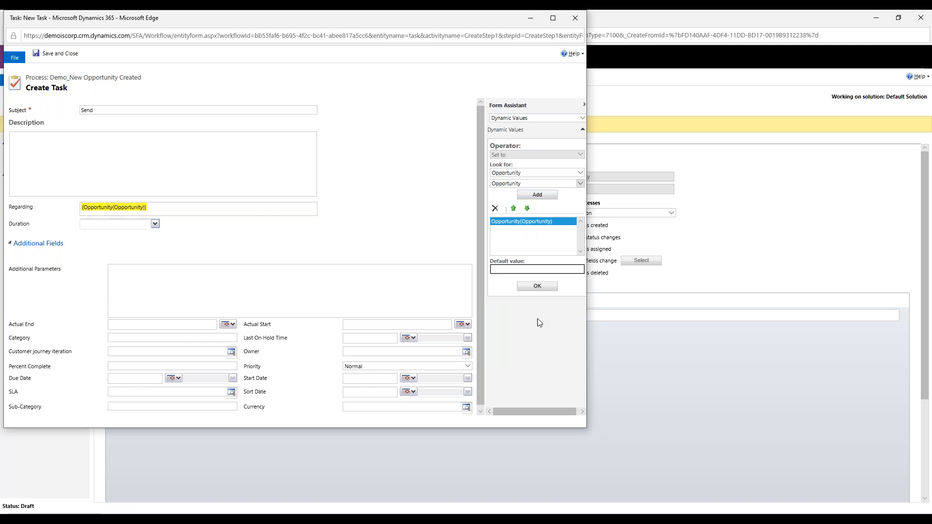
pyautogui.click(538, 286)
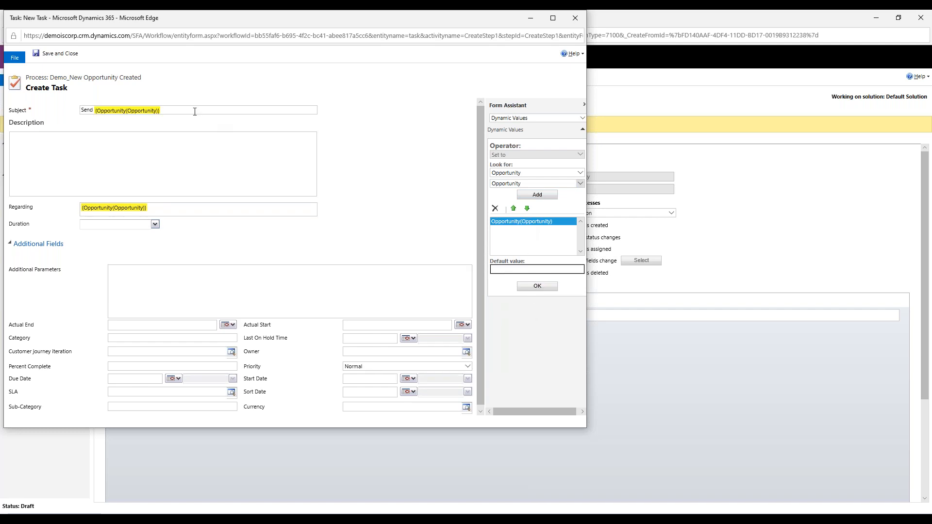
pyautogui.write('for design.')
pyautogui.click(211, 140)
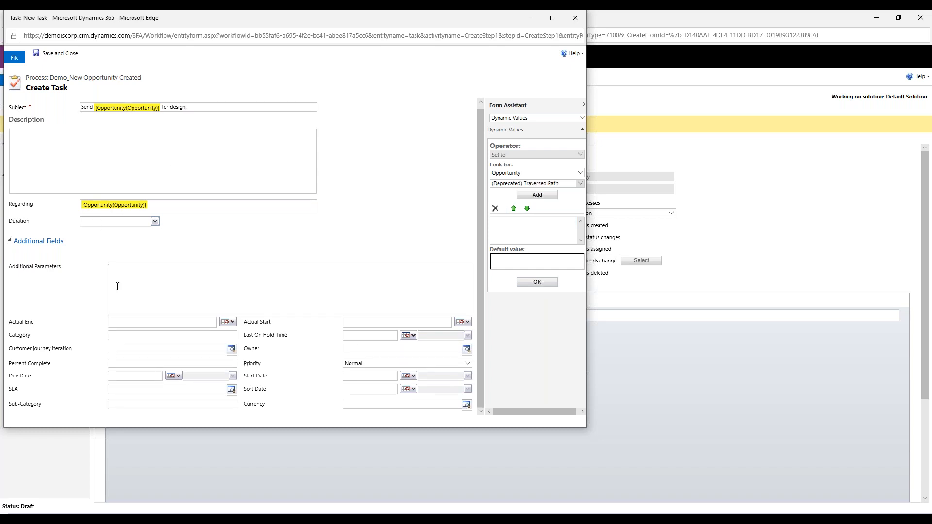
# Set the task's Due Date to 1 day after the Opportunity's Created On date, and save and close the task.
pyautogui.click(131, 381)
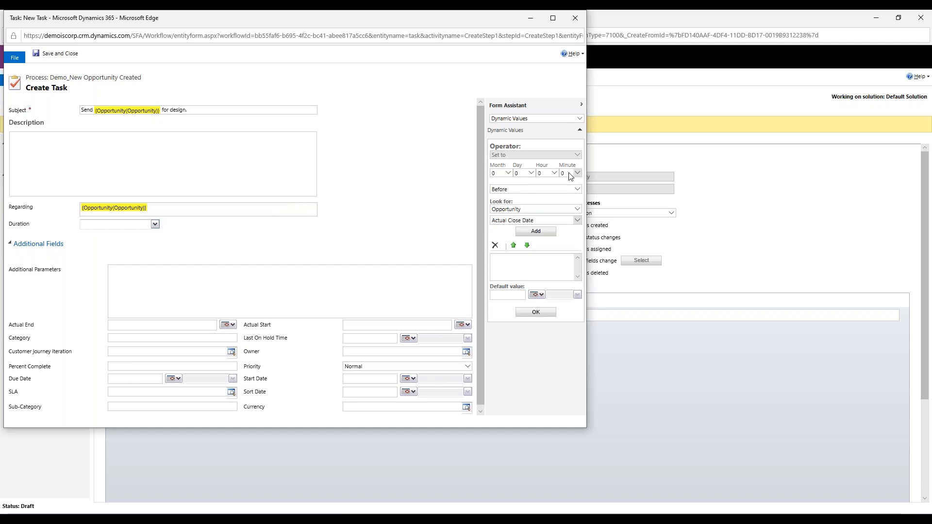
pyautogui.click(533, 173)
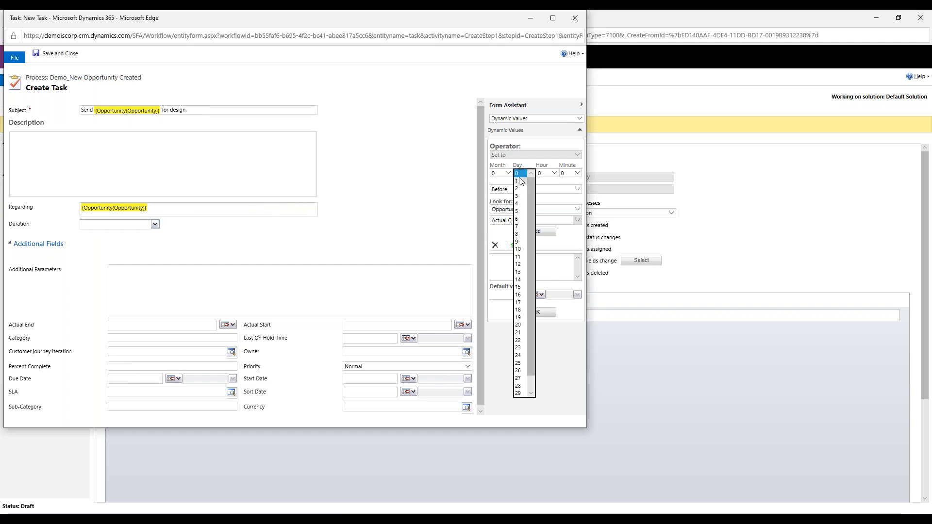
pyautogui.click(496, 190)
pyautogui.click(496, 191)
pyautogui.click(497, 199)
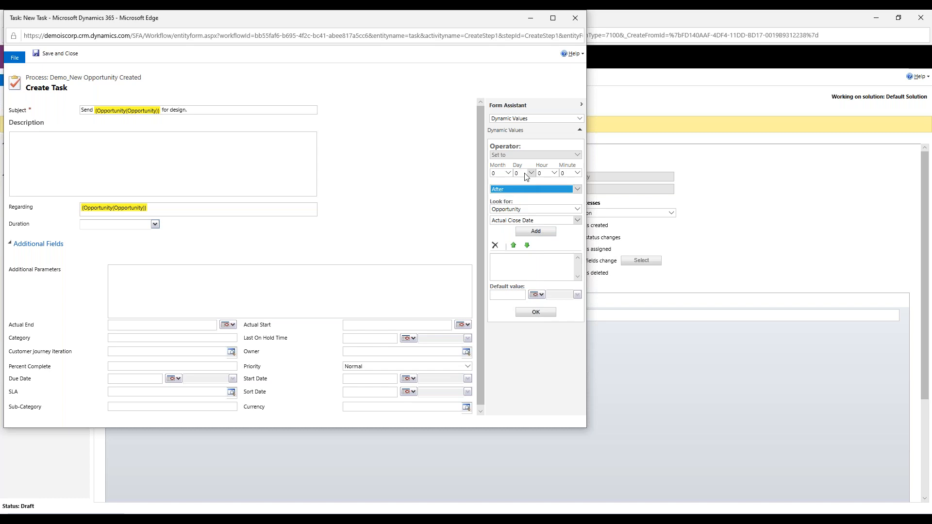
pyautogui.click(523, 174)
pyautogui.click(523, 182)
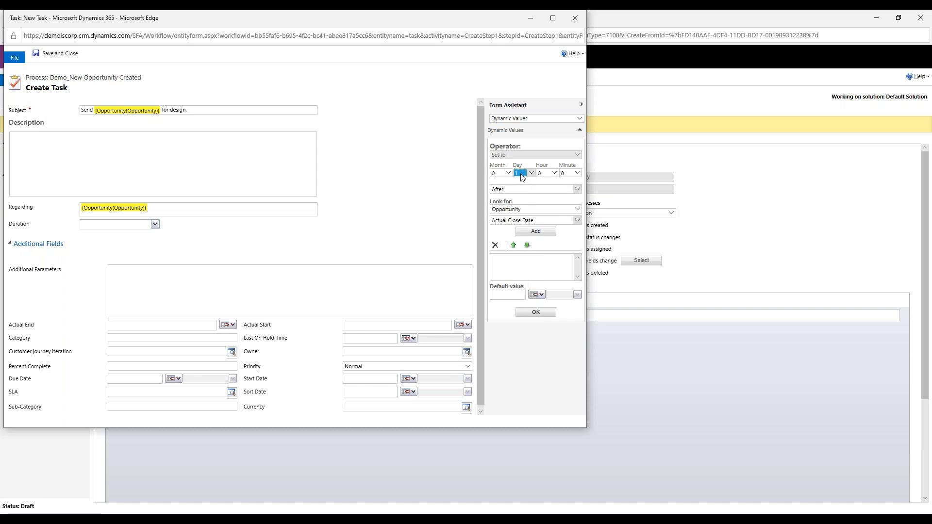
pyautogui.click(578, 221)
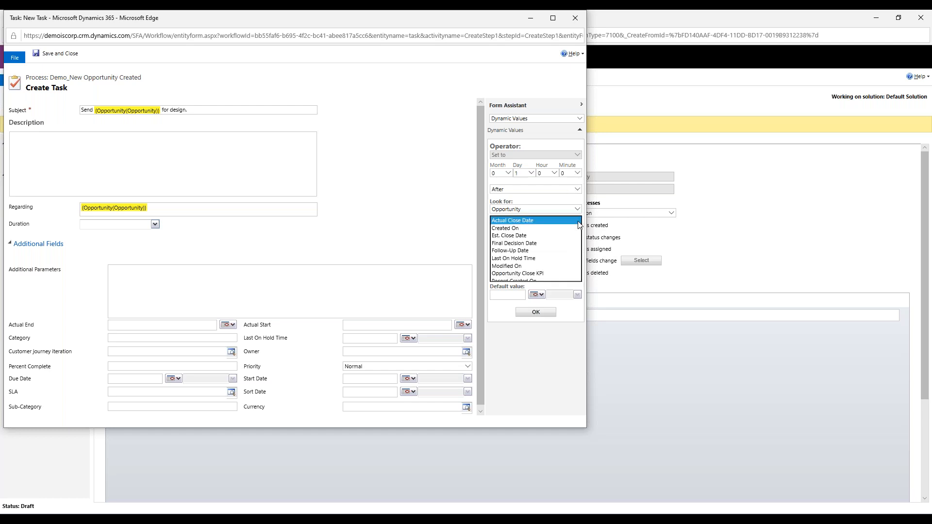
pyautogui.click(516, 230)
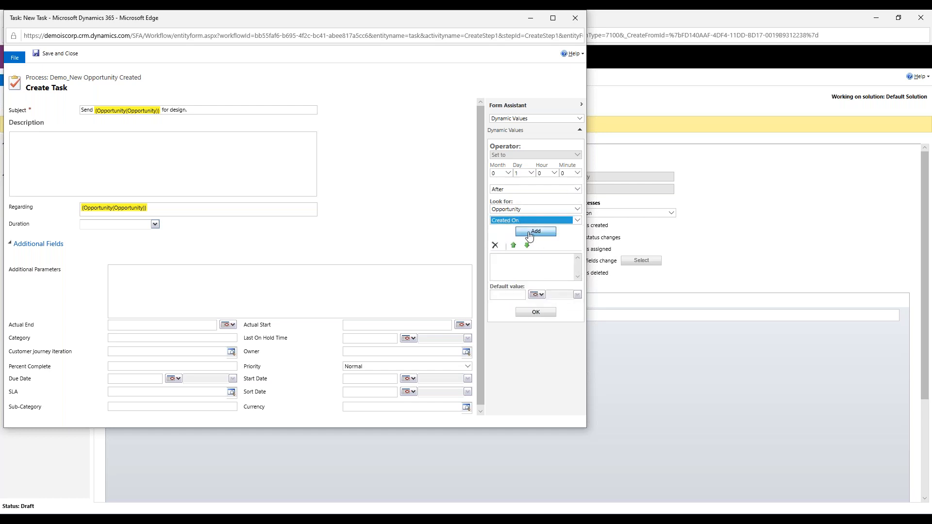
pyautogui.click(528, 232)
pyautogui.click(536, 323)
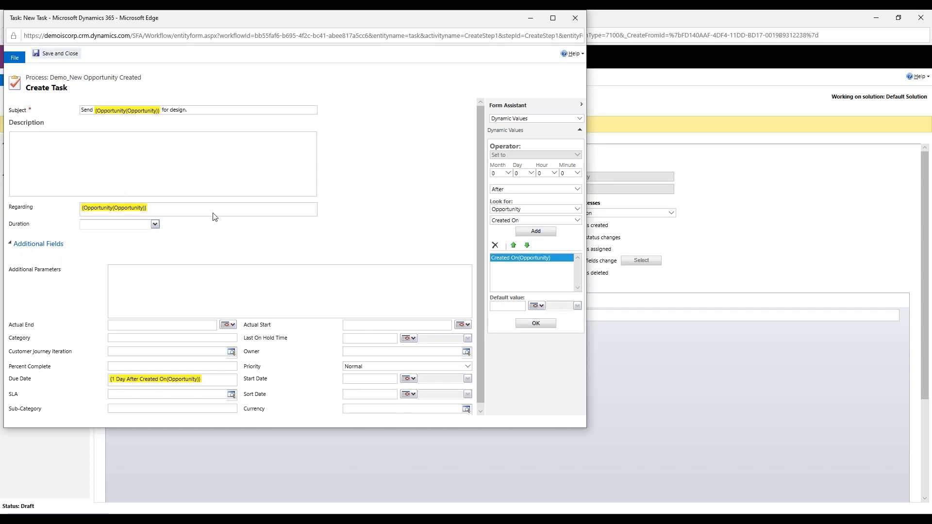
# Describe the first step as "Send to design task" and add a second Create Record step for a Task below it.
pyautogui.click(192, 323)
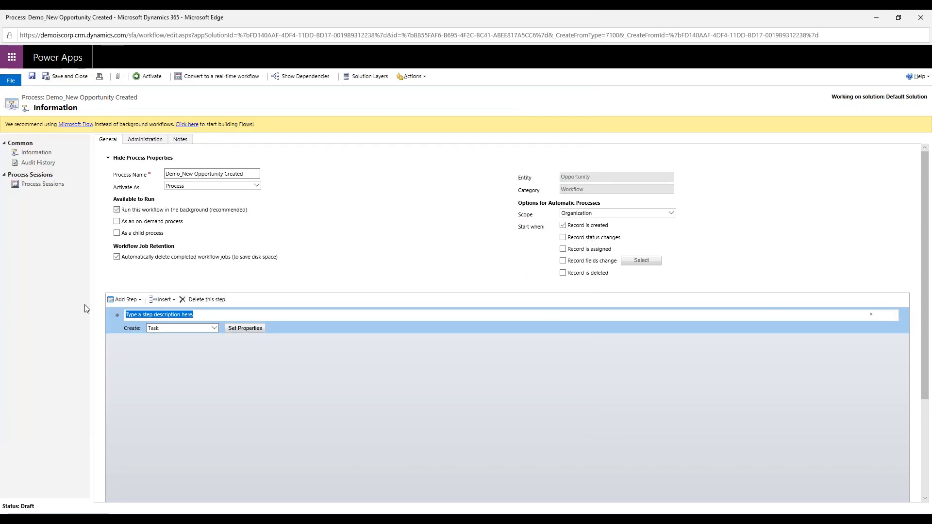
pyautogui.write('Send to design task')
pyautogui.click(141, 301)
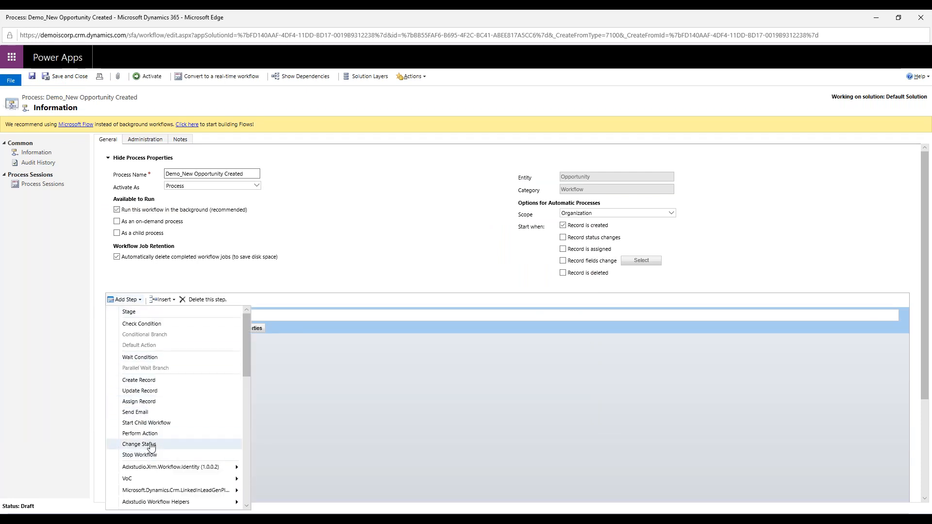
pyautogui.click(187, 381)
pyautogui.click(221, 354)
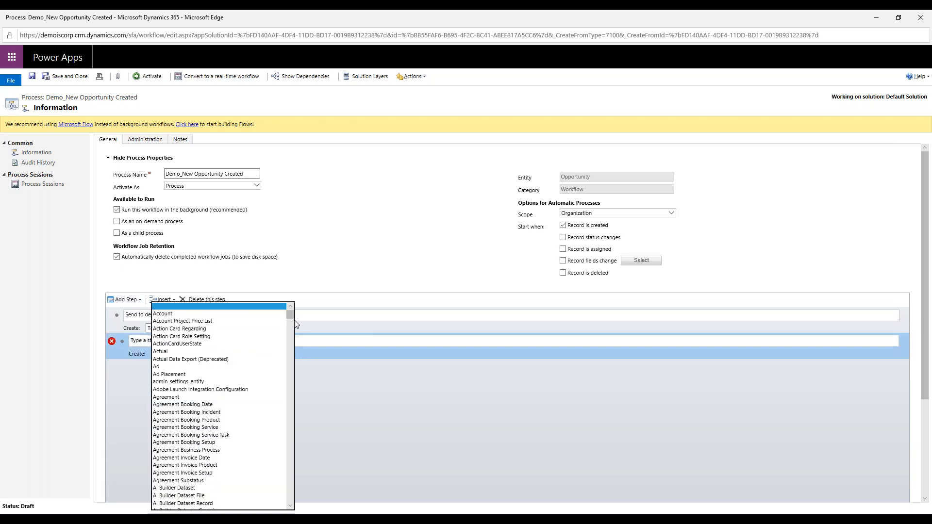
pyautogui.moveTo(290, 312); pyautogui.dragTo(287, 421)
pyautogui.scroll(-20, 216, 475)
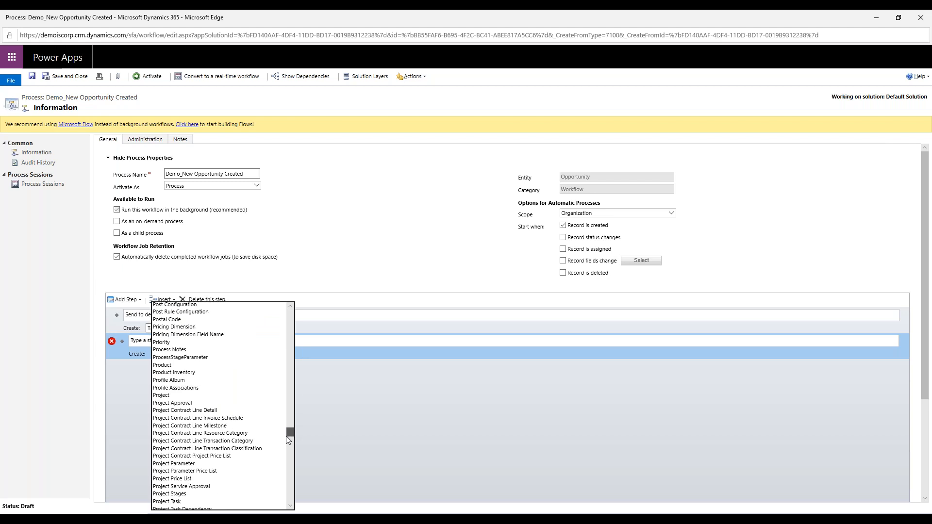
pyautogui.scroll(-20, 217, 475)
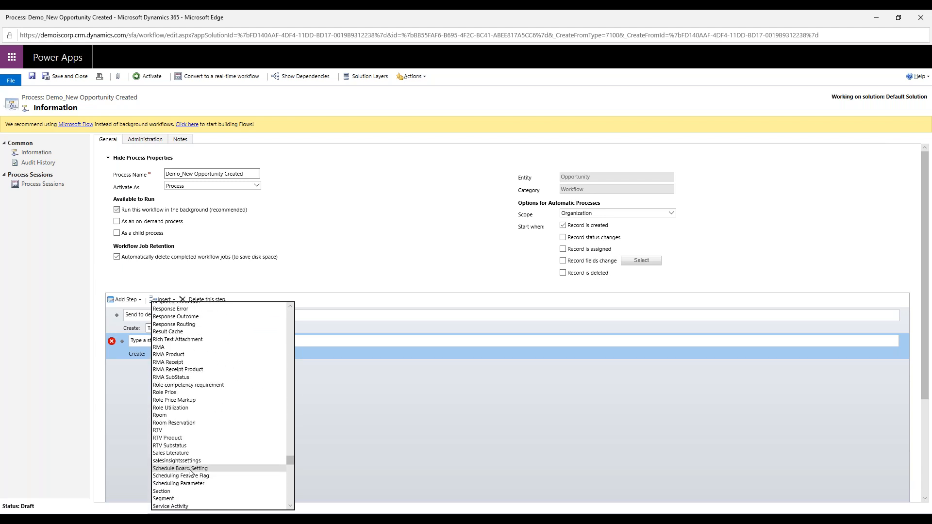
pyautogui.scroll(-2, 175, 469)
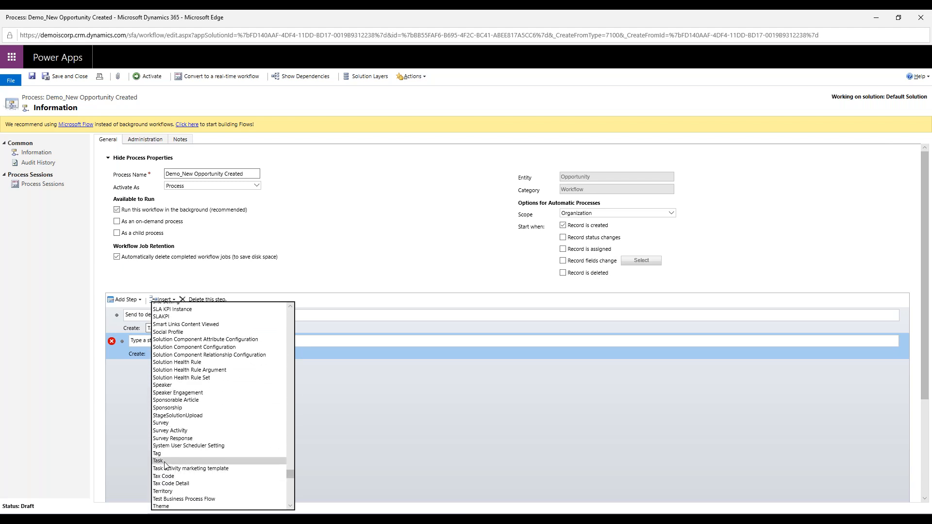
pyautogui.click(163, 462)
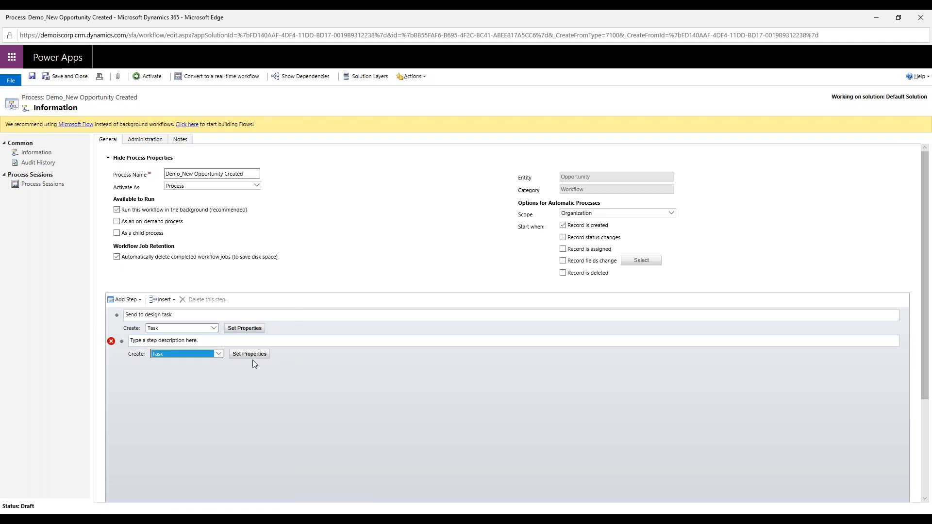
# Open the second task's properties and set its Subject to "Pricing needs to be completed for {Opportunity(Opportunity)}".
pyautogui.click(255, 355)
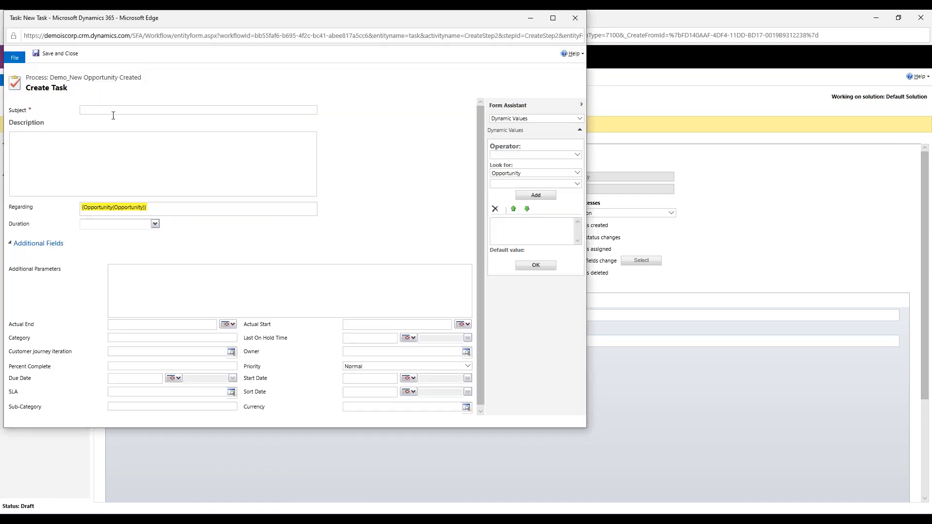
pyautogui.click(113, 112)
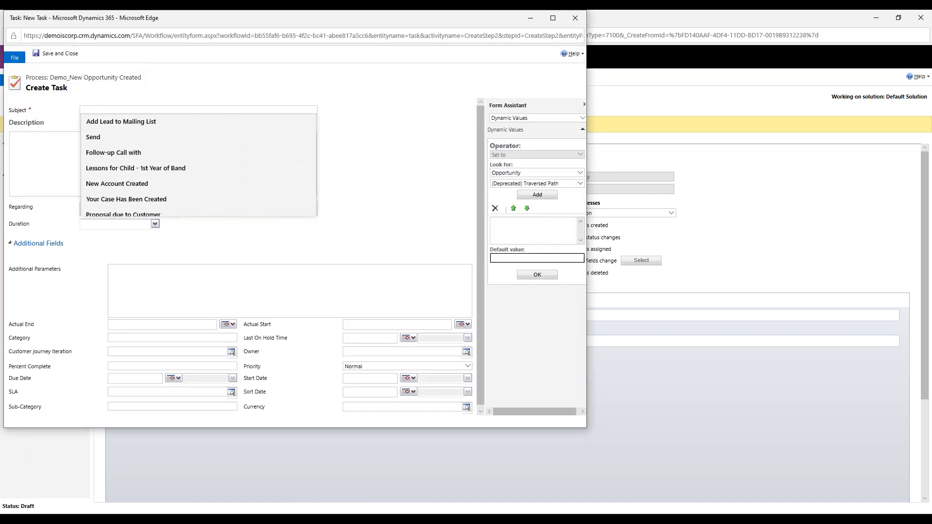
pyautogui.write('Pricing needs to be completed for')
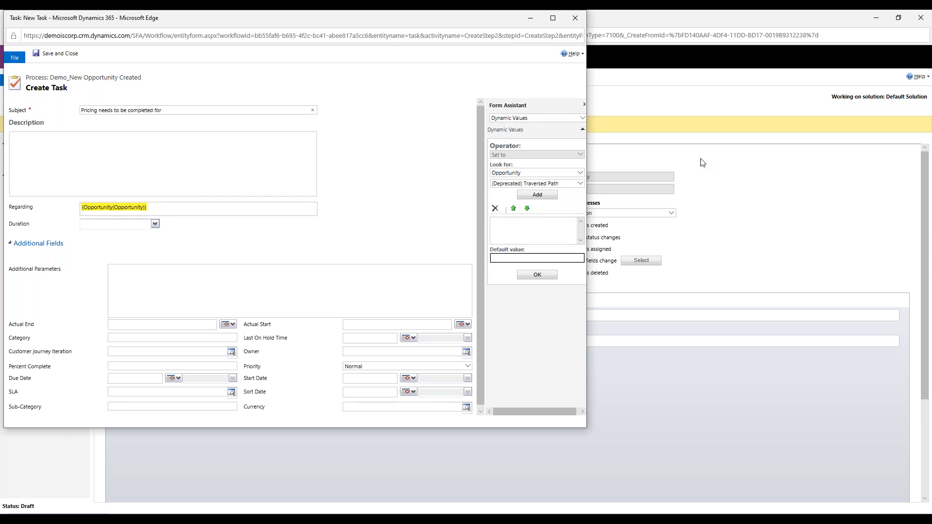
pyautogui.click(583, 183)
pyautogui.moveTo(579, 212); pyautogui.dragTo(579, 277)
pyautogui.click(500, 294)
pyautogui.click(536, 194)
pyautogui.click(522, 221)
pyautogui.click(538, 286)
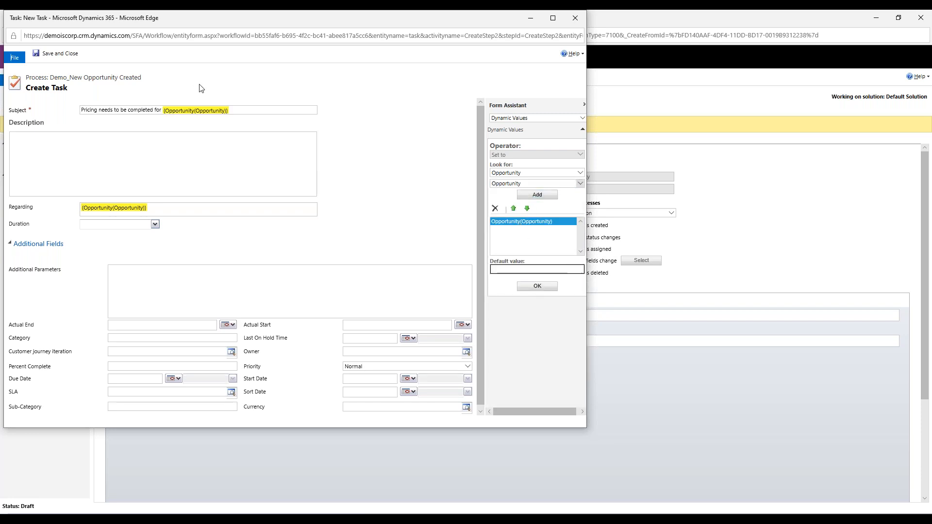
pyautogui.click(244, 110)
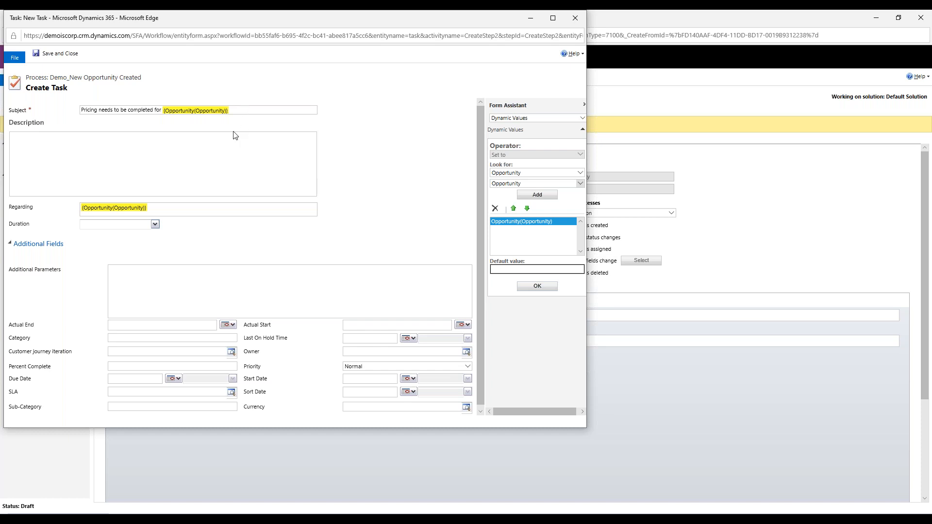
# Enter "Send proposal to customer." as the second task's Description.
pyautogui.click(206, 141)
pyautogui.write('Send prop')
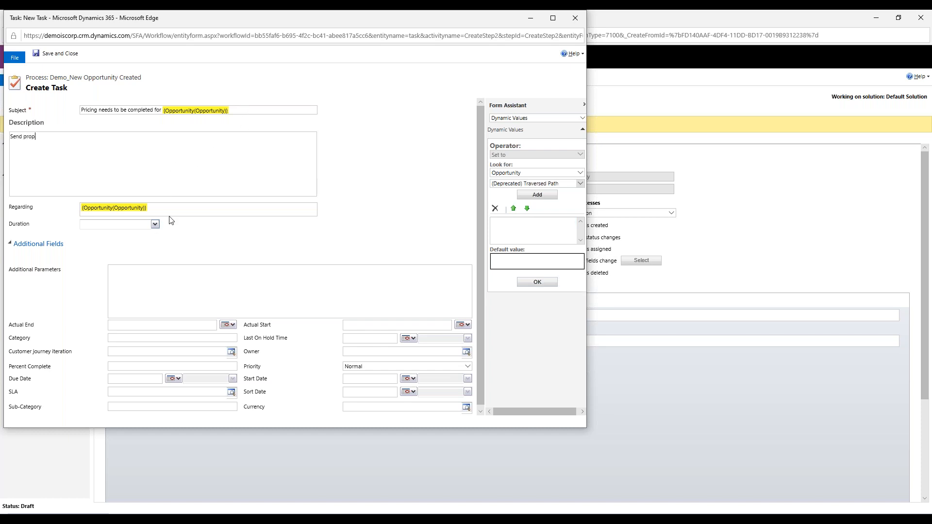
pyautogui.write('osal to customer.')
# Set the second task's Due Date to 3 days after the Opportunity's Created On date, and save and close the task.
pyautogui.click(136, 380)
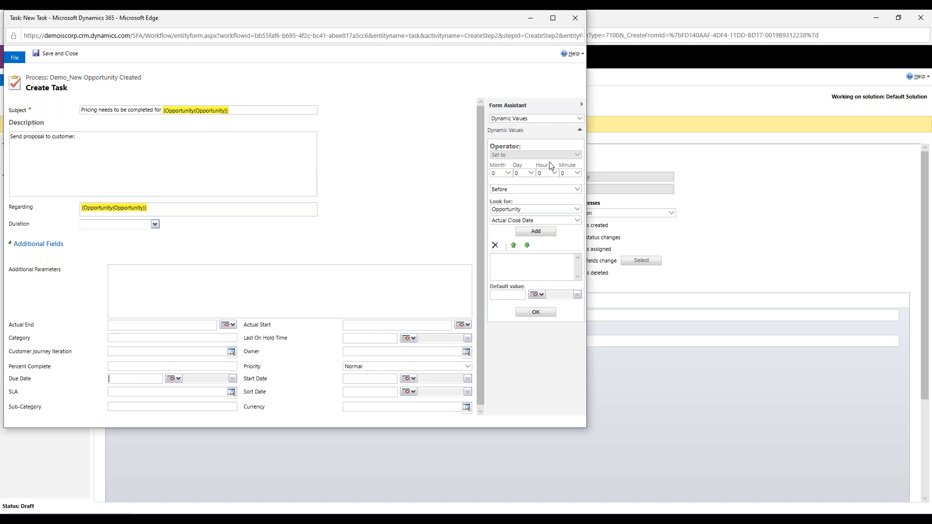
pyautogui.click(519, 193)
pyautogui.click(505, 204)
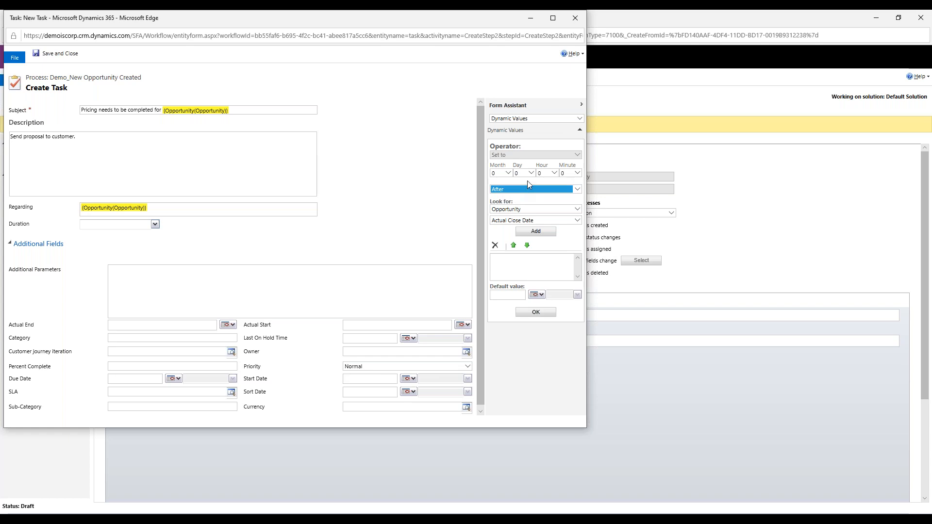
pyautogui.click(524, 173)
pyautogui.click(518, 196)
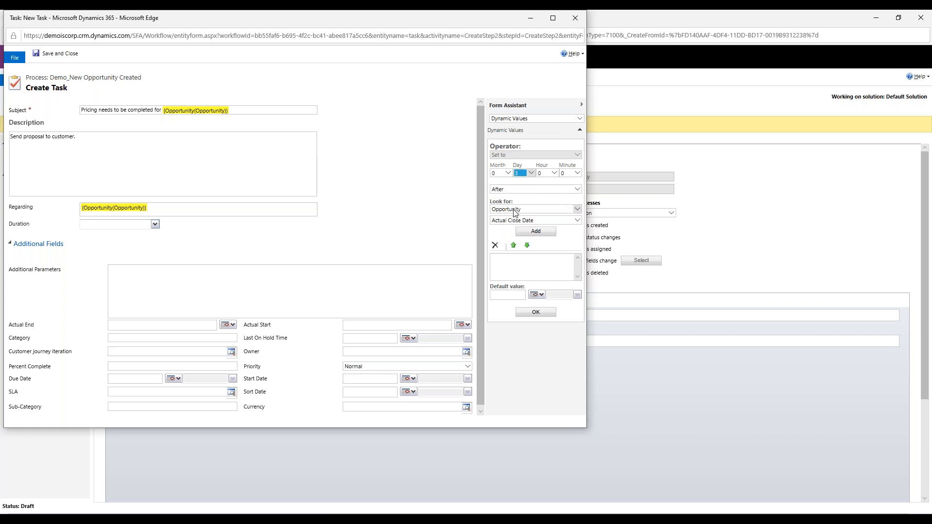
pyautogui.click(577, 220)
pyautogui.click(512, 228)
pyautogui.click(536, 232)
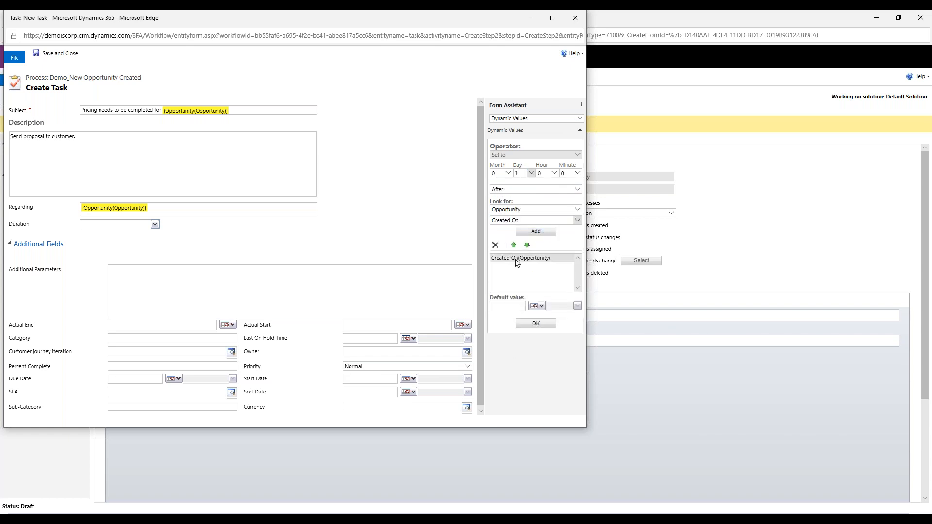
pyautogui.click(534, 324)
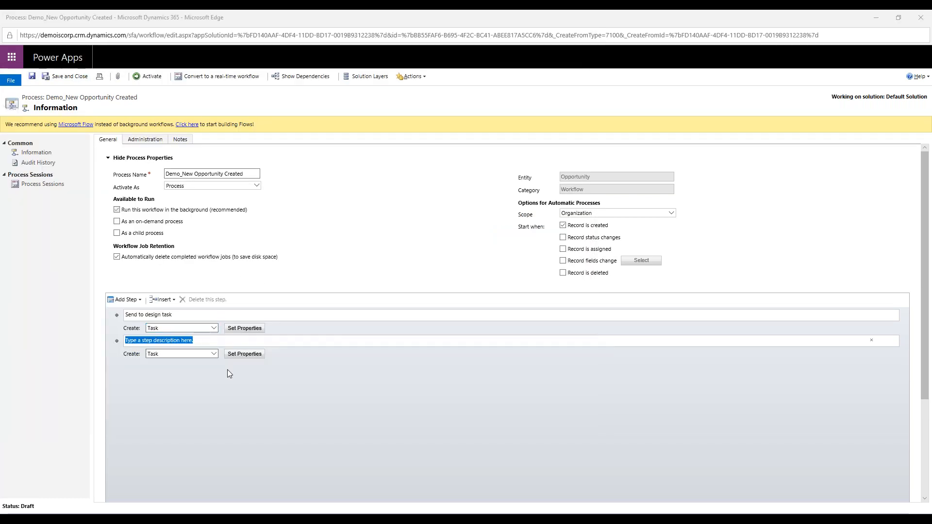
# Describe the second step as "Pricing completed task" and add an Update Record step for the Opportunity below it.
pyautogui.write('Pricingt')
pyautogui.press('BackSpace')
pyautogui.write('completed task')
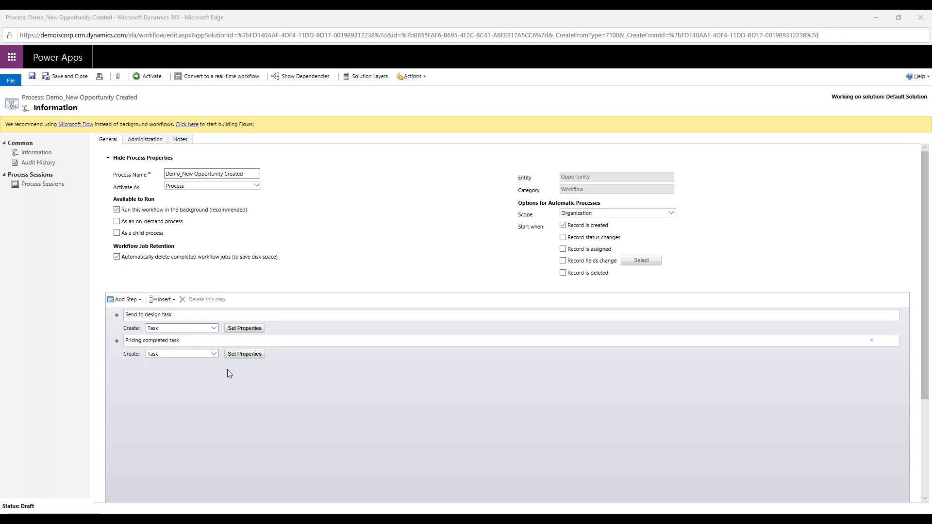
pyautogui.click(119, 358)
pyautogui.click(141, 300)
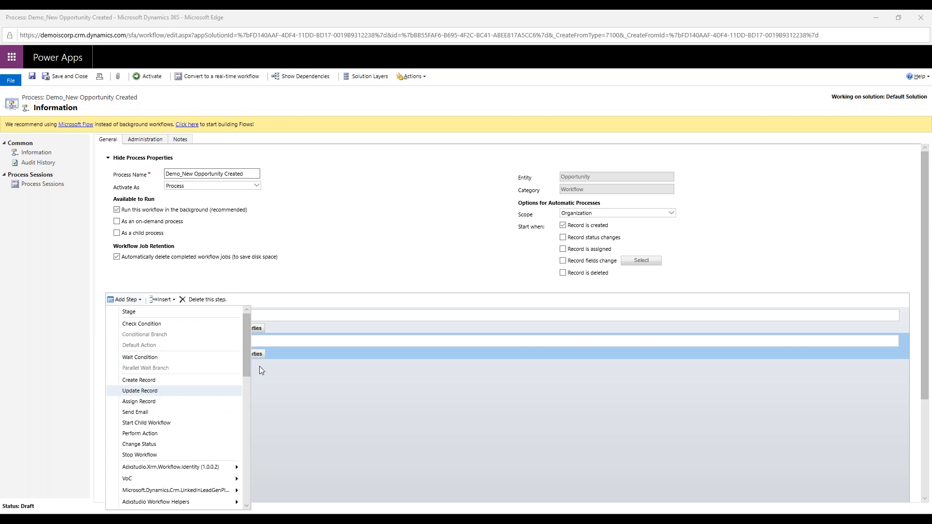
pyautogui.click(187, 391)
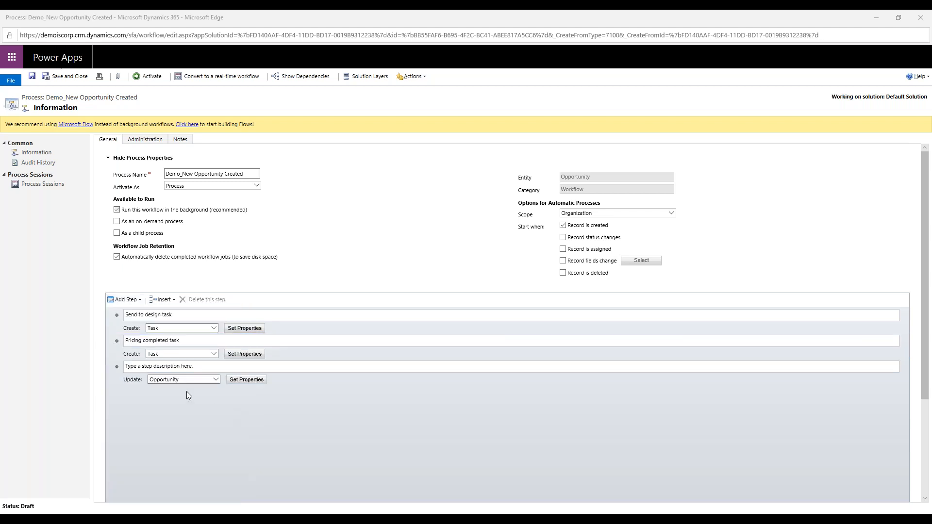
# In the update step's properties, set Est. Close Date to 1 month after the Opportunity's Created On date, and save and close the form.
pyautogui.click(252, 383)
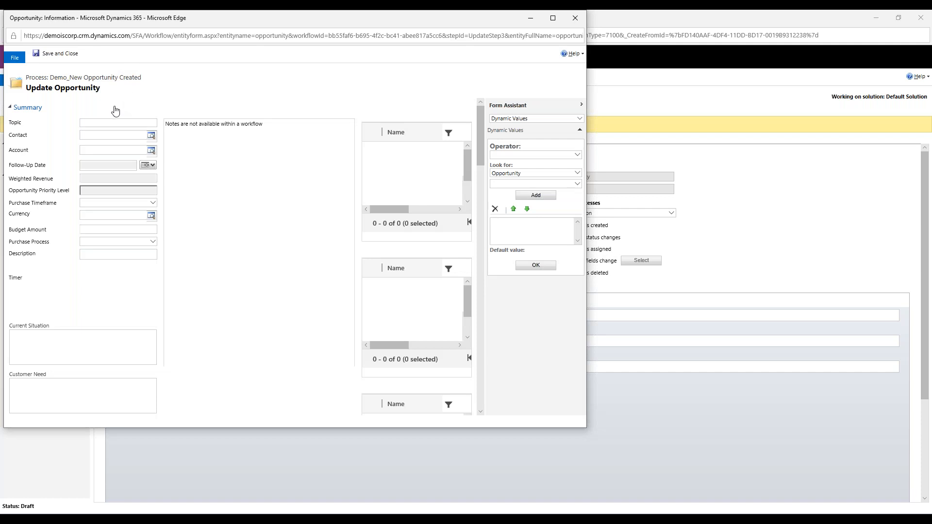
pyautogui.scroll(-10, 121, 285)
pyautogui.scroll(-10, 123, 313)
pyautogui.scroll(-10, 123, 313)
pyautogui.scroll(-3, 120, 311)
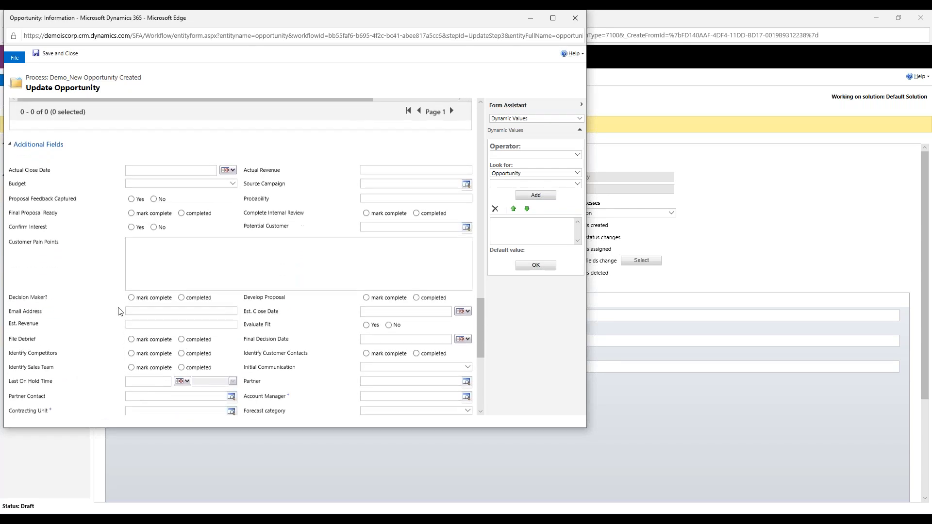
pyautogui.click(373, 281)
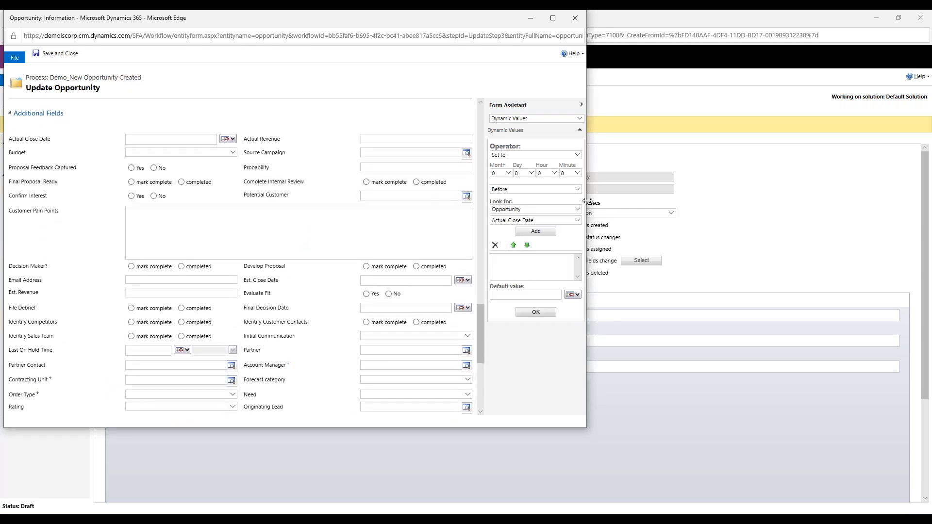
pyautogui.click(508, 173)
pyautogui.click(501, 181)
pyautogui.click(503, 190)
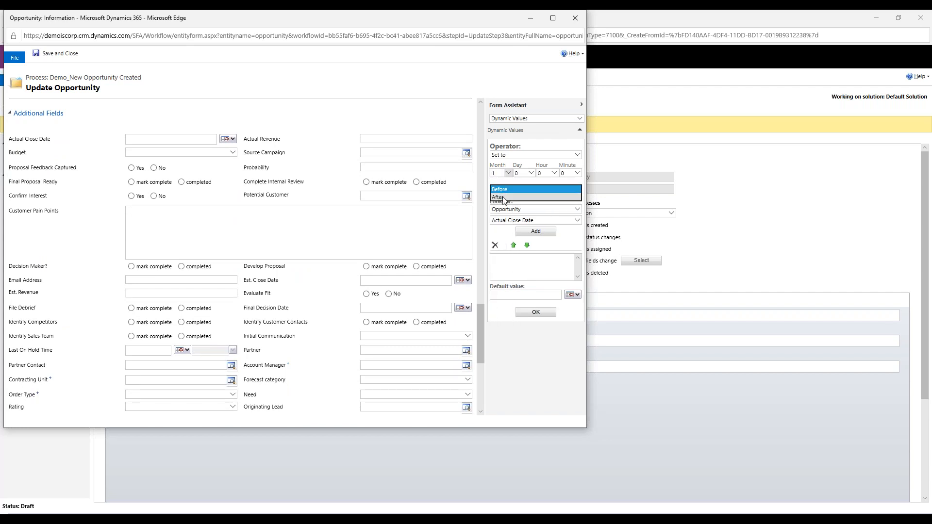
pyautogui.click(503, 197)
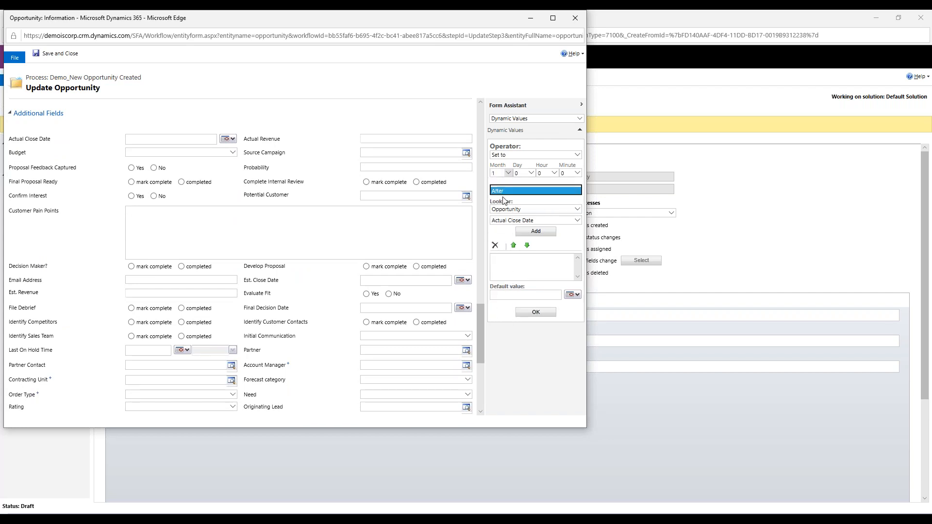
pyautogui.click(534, 224)
pyautogui.click(521, 228)
pyautogui.click(536, 231)
pyautogui.click(522, 258)
pyautogui.click(536, 324)
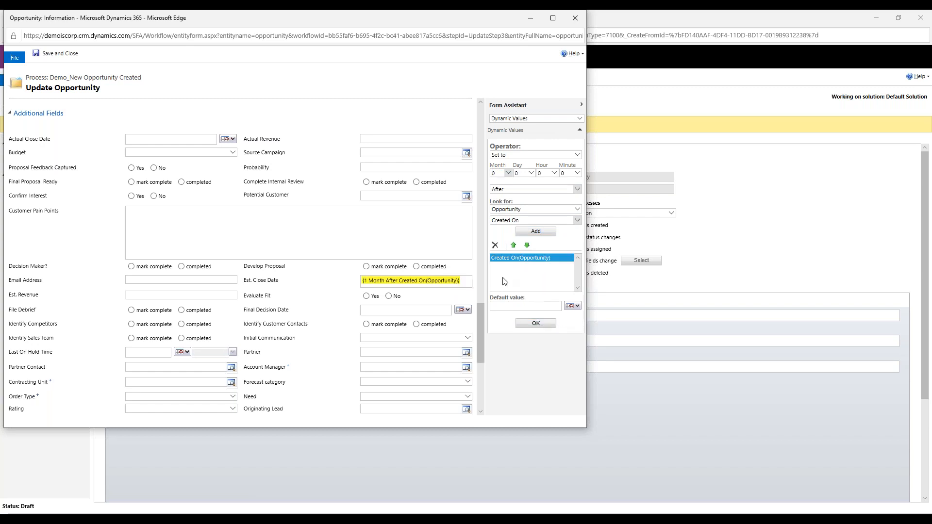
pyautogui.click(59, 54)
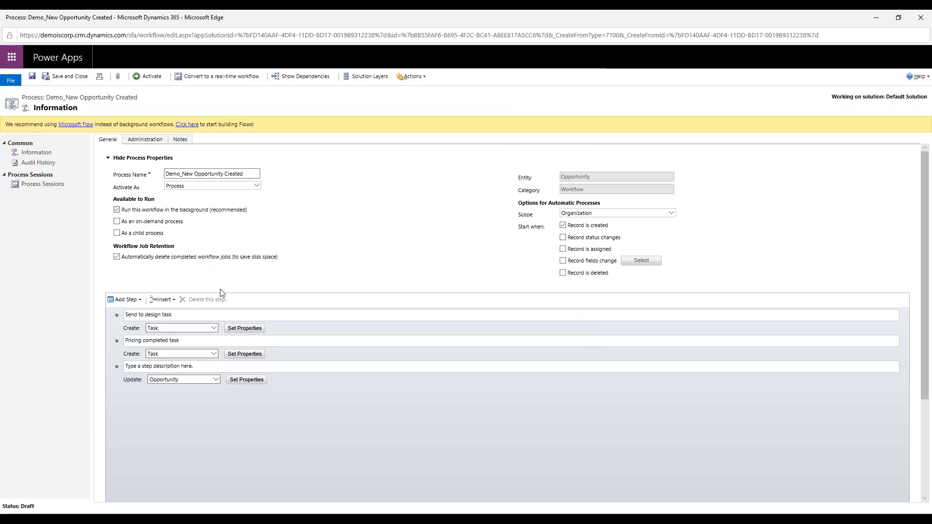
# Add a Stop Workflow step with status Succeeded after the Opportunity update and describe it as "Stop workflow".
pyautogui.click(136, 380)
pyautogui.click(125, 300)
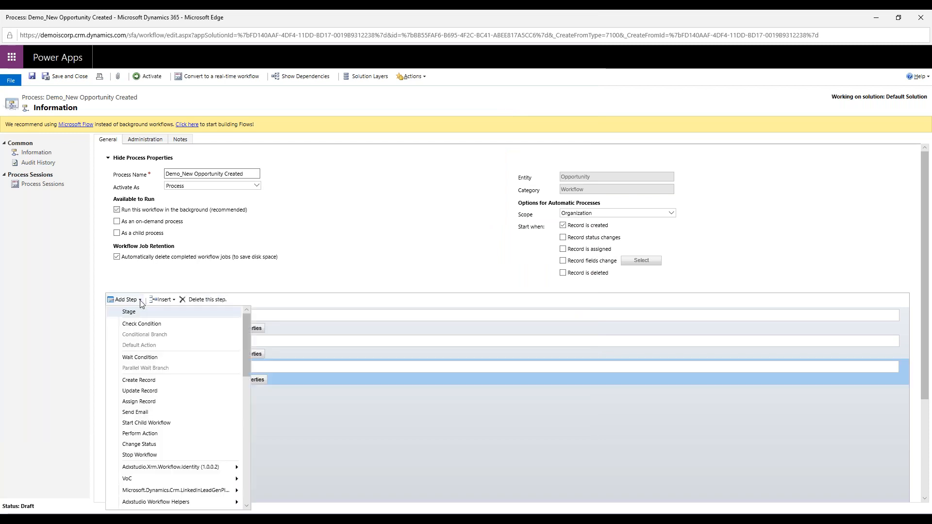
pyautogui.click(153, 455)
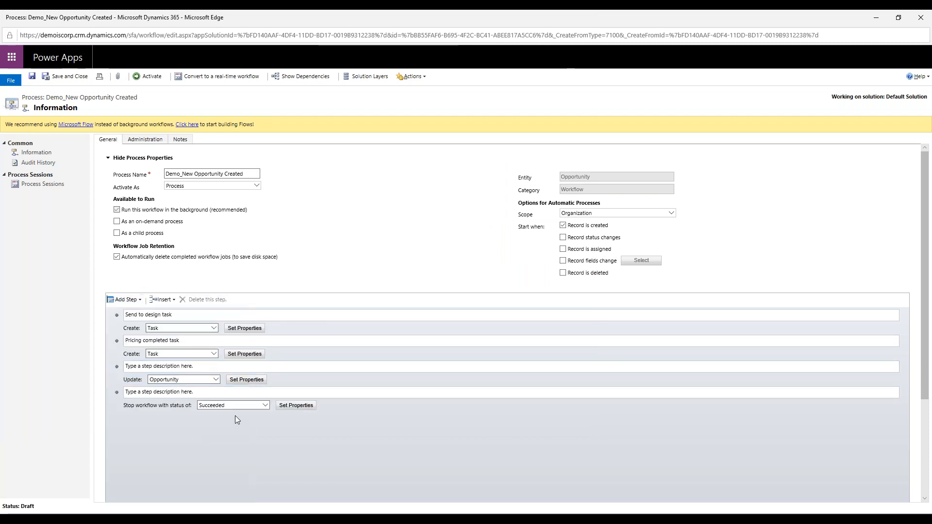
pyautogui.click(205, 393)
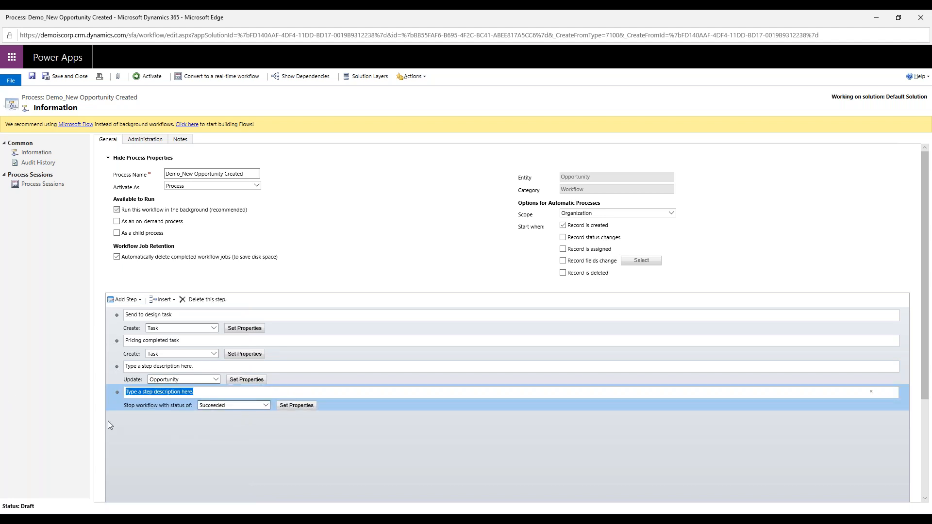
pyautogui.write('Stop wor')
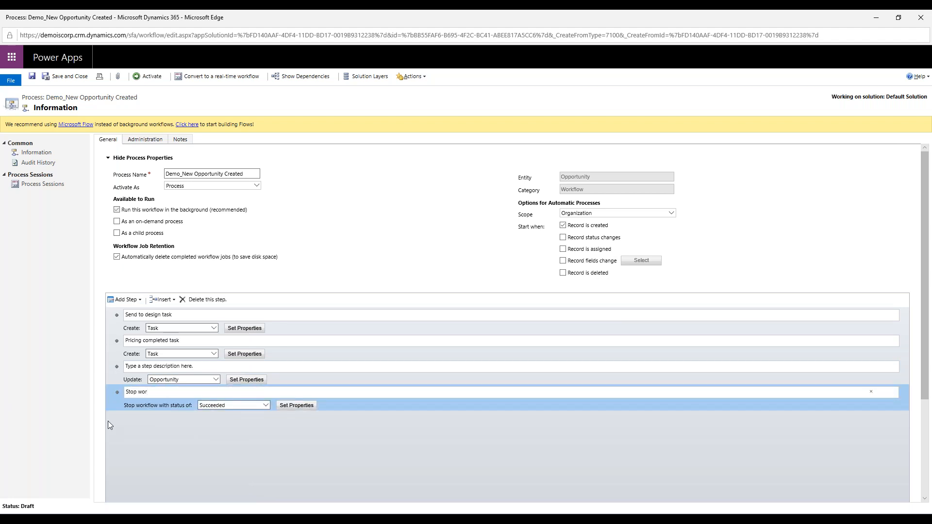
pyautogui.write('kflow')
# Describe the Opportunity update step as "Update est. close date".
pyautogui.click(179, 366)
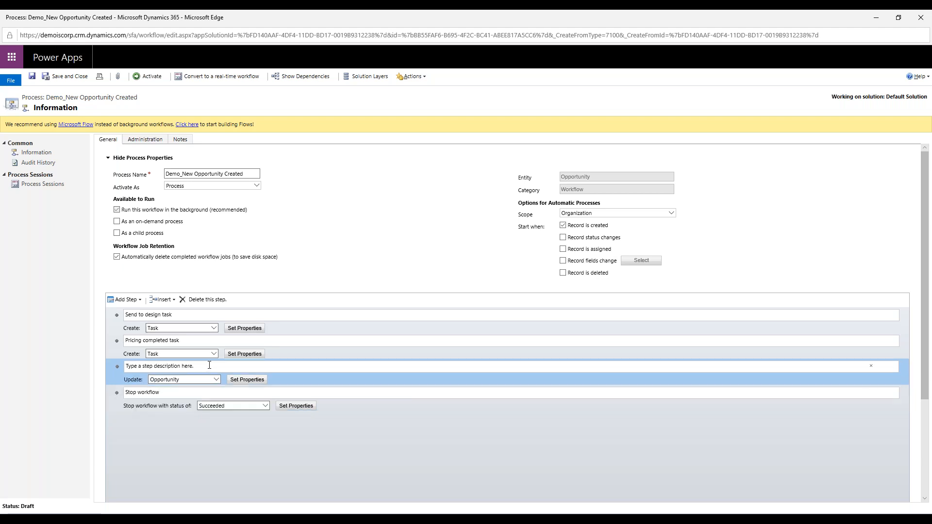
pyautogui.click(185, 315)
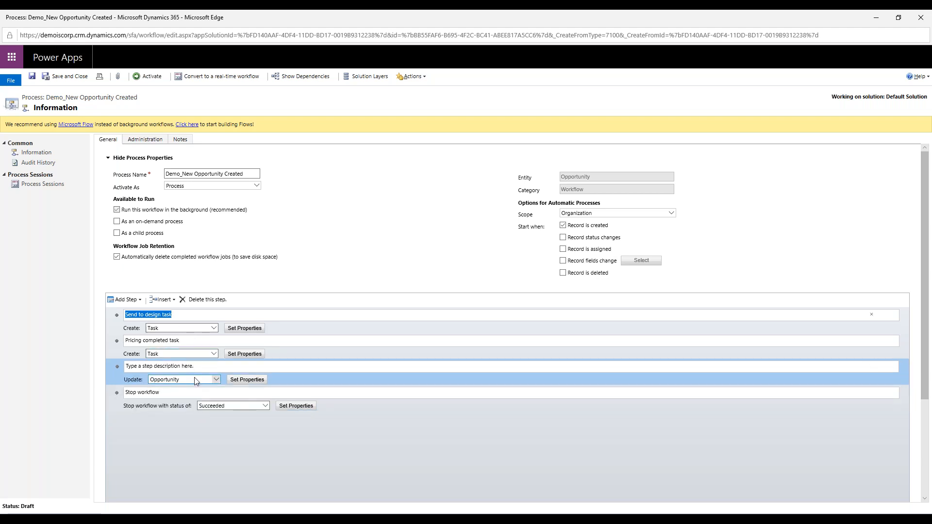
pyautogui.click(200, 366)
pyautogui.write('Update est. close date')
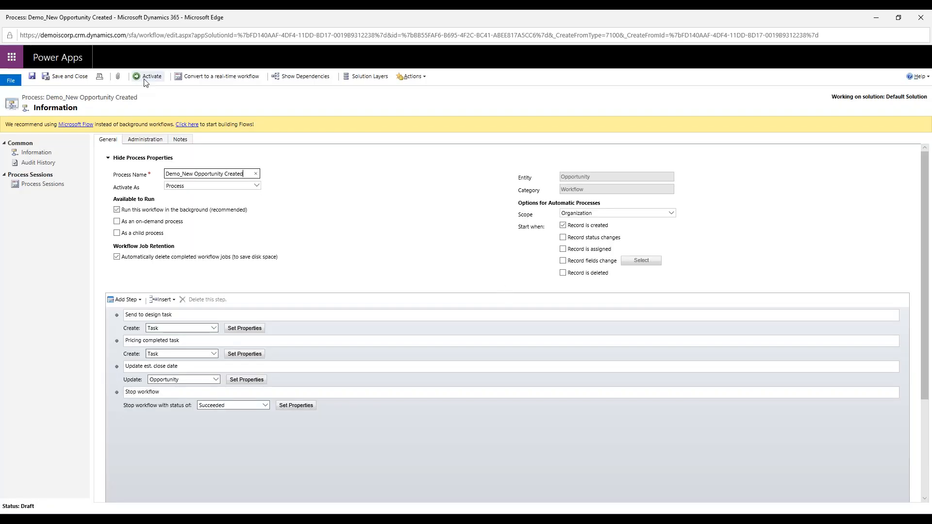
# Activate the Demo_New Opportunity Created workflow, close it, and check its status in the process list.
pyautogui.click(148, 78)
pyautogui.click(36, 76)
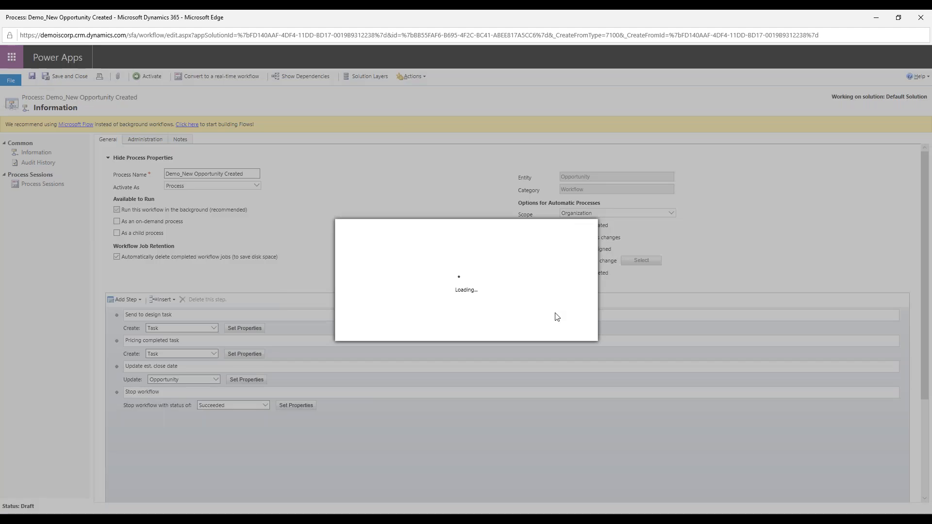
pyautogui.click(521, 331)
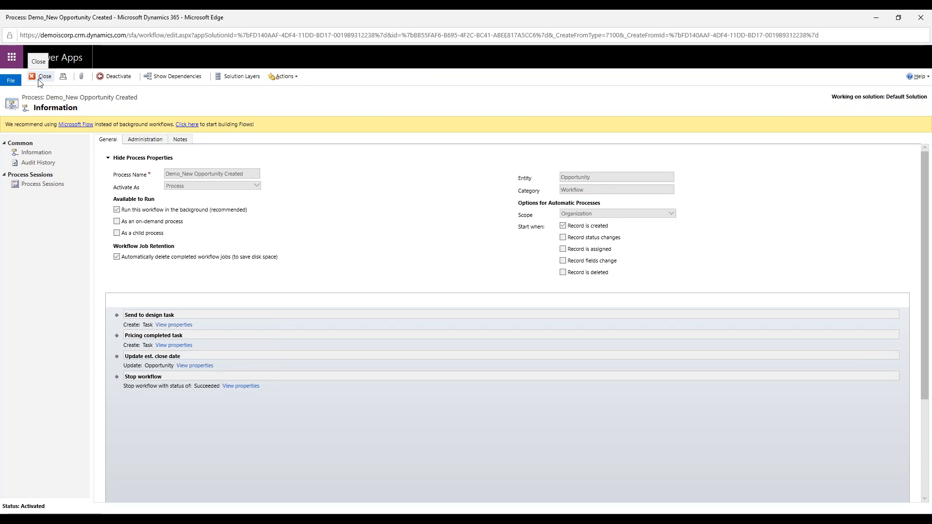
pyautogui.click(38, 80)
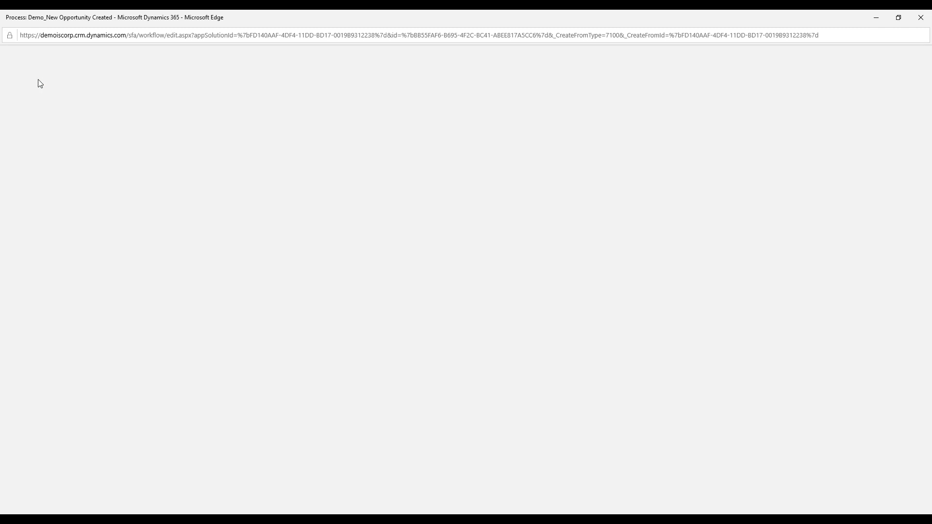
pyautogui.scroll(-10, 347, 318)
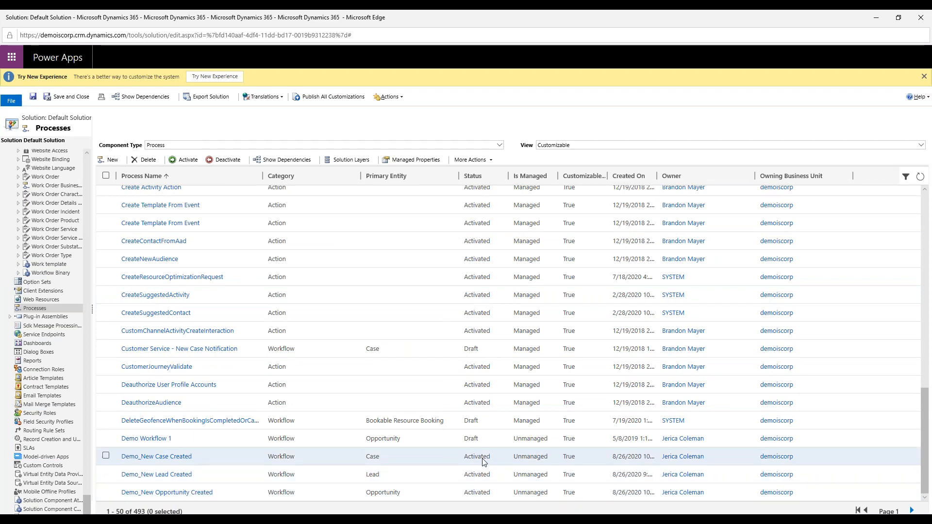
# Switch to the main Dynamics 365 window, quick-create a Lead with the account "ABC Training", and save it.
pyautogui.moveTo(276, 520)
pyautogui.click(248, 500)
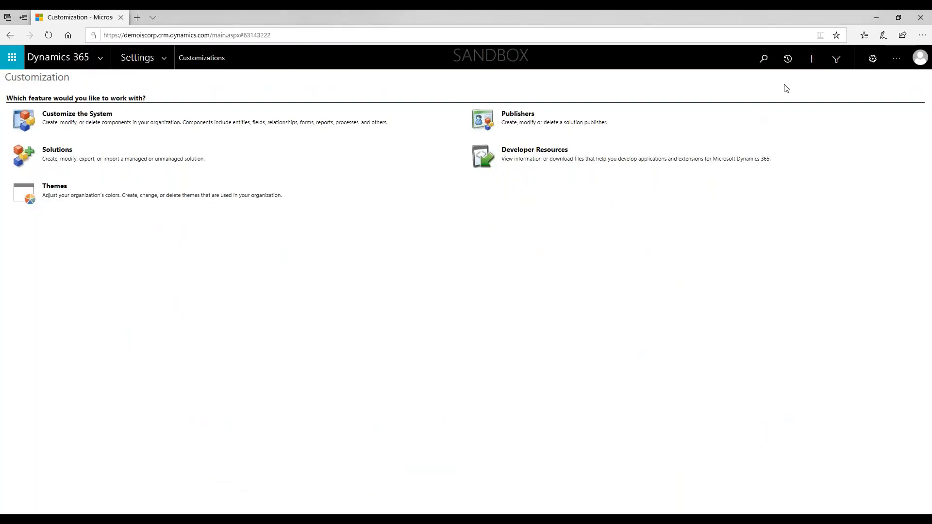
pyautogui.click(817, 64)
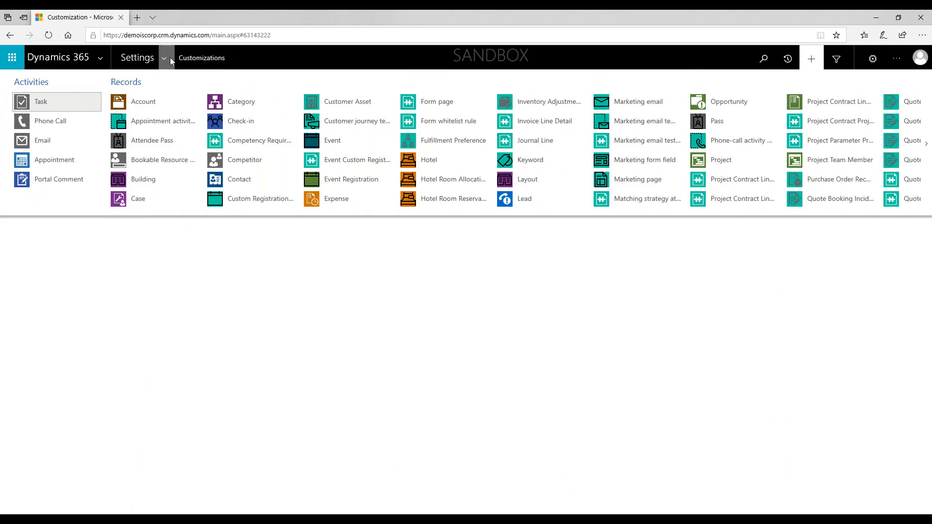
pyautogui.click(522, 200)
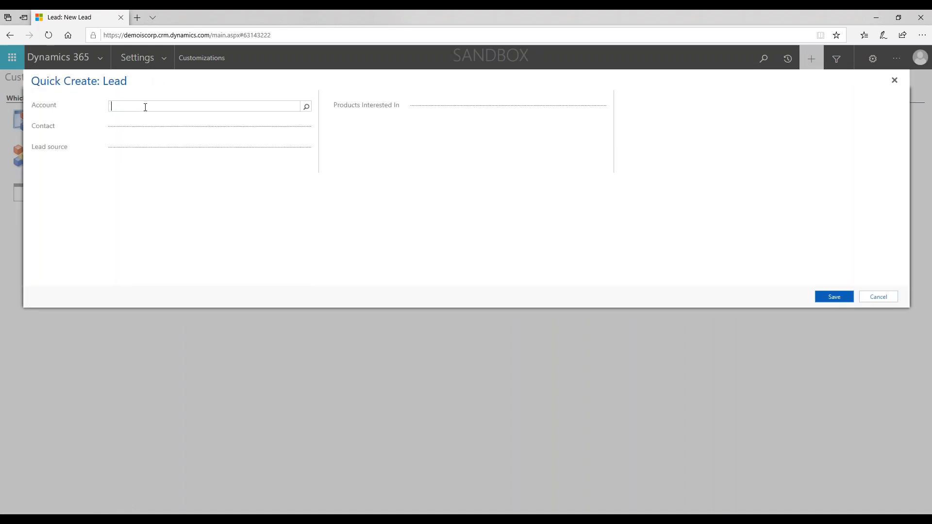
pyautogui.write('ABC Training')
pyautogui.press('Tab')
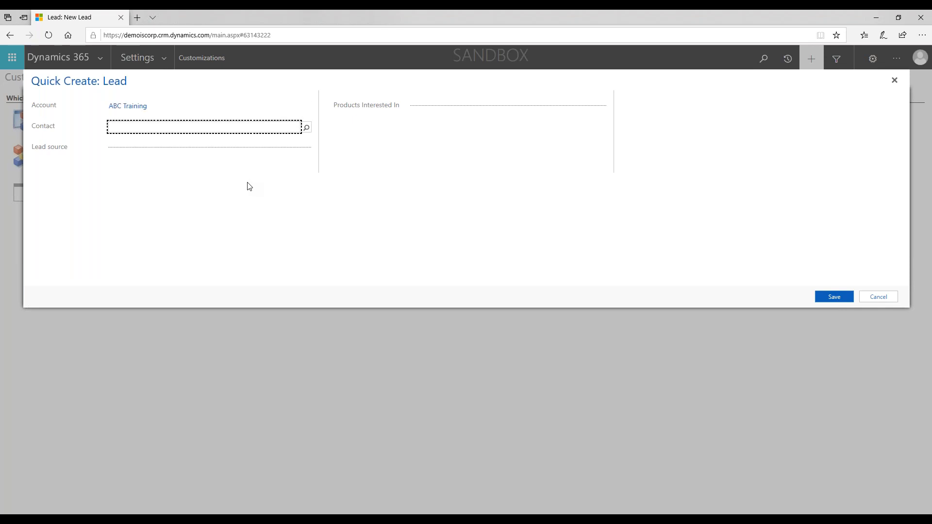
pyautogui.press('Tab')
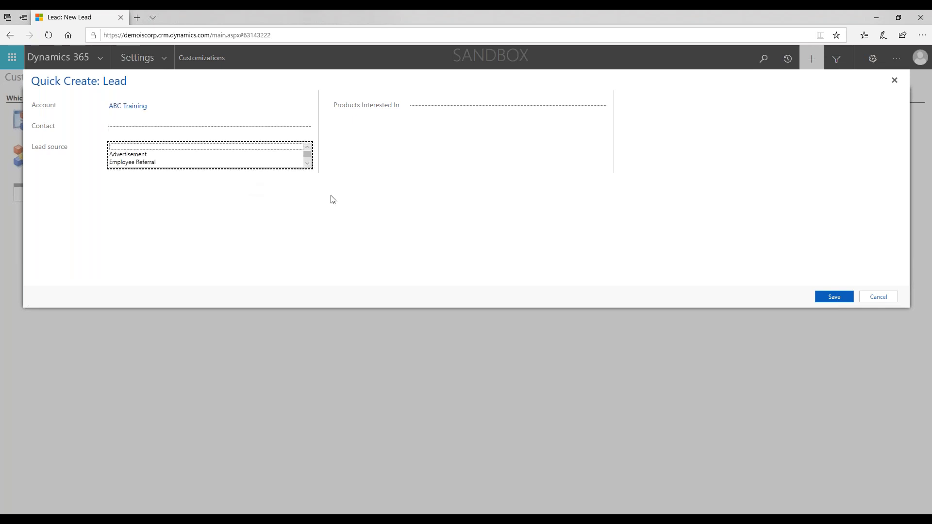
pyautogui.click(834, 297)
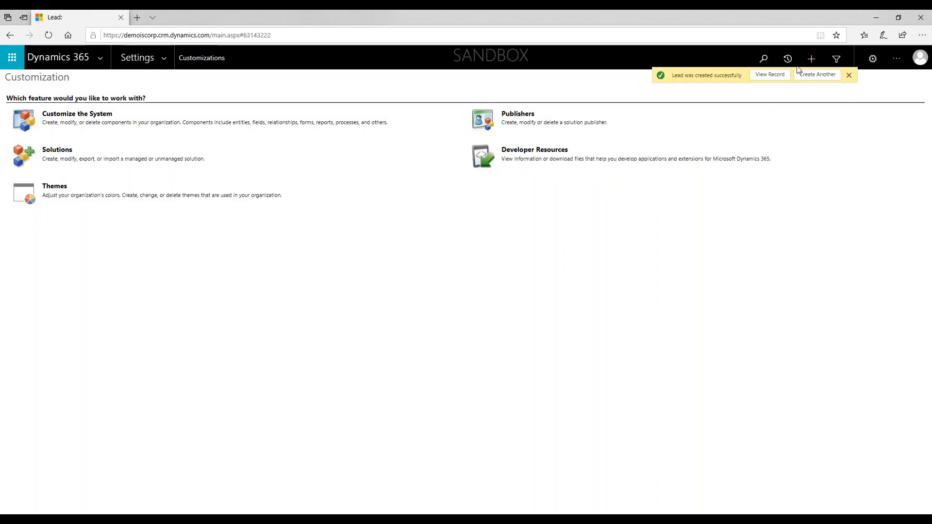
# Open the Cases list in the Service area.
pyautogui.click(810, 59)
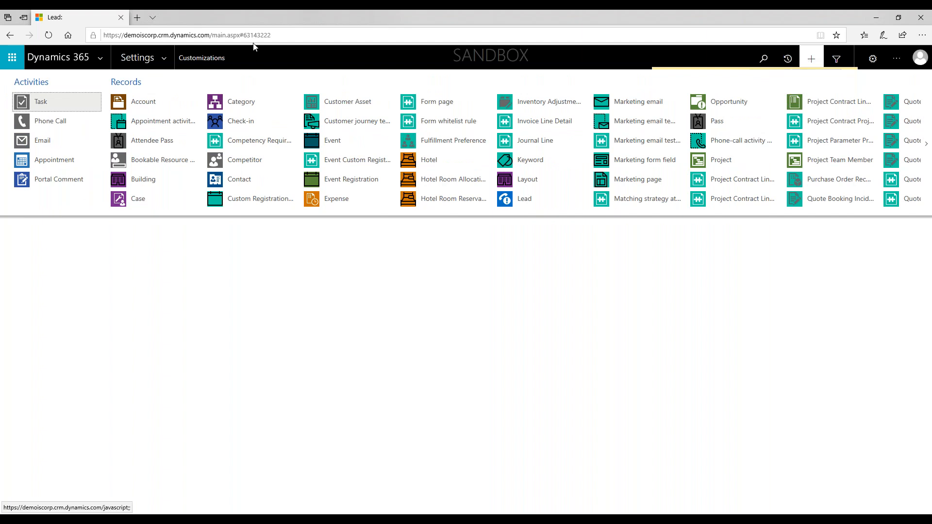
pyautogui.click(165, 58)
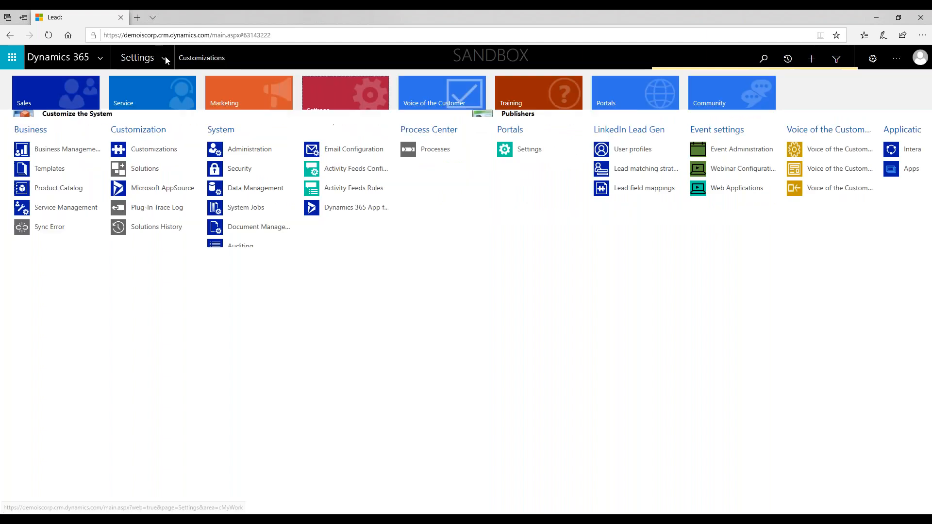
pyautogui.click(143, 97)
pyautogui.click(236, 150)
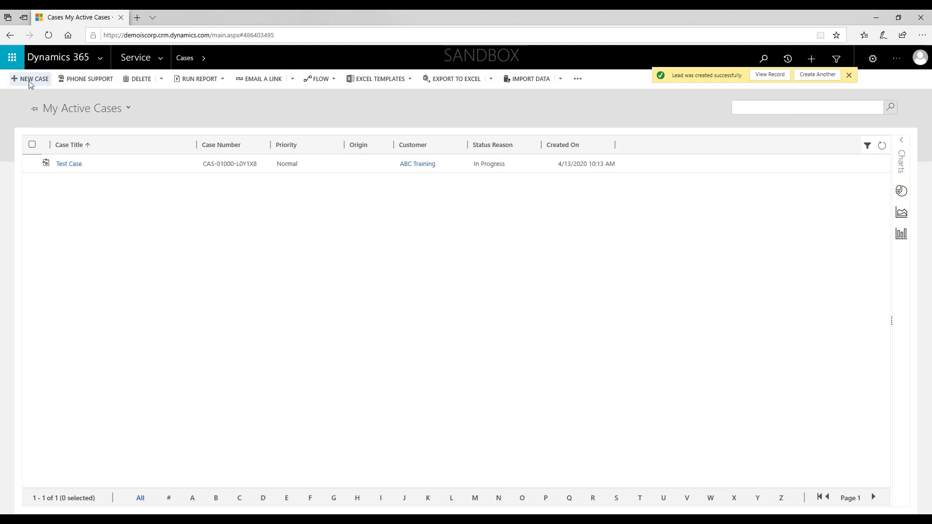
# Start a new case titled "8.26 Demo Case" with ABC Training as the customer.
pyautogui.click(30, 80)
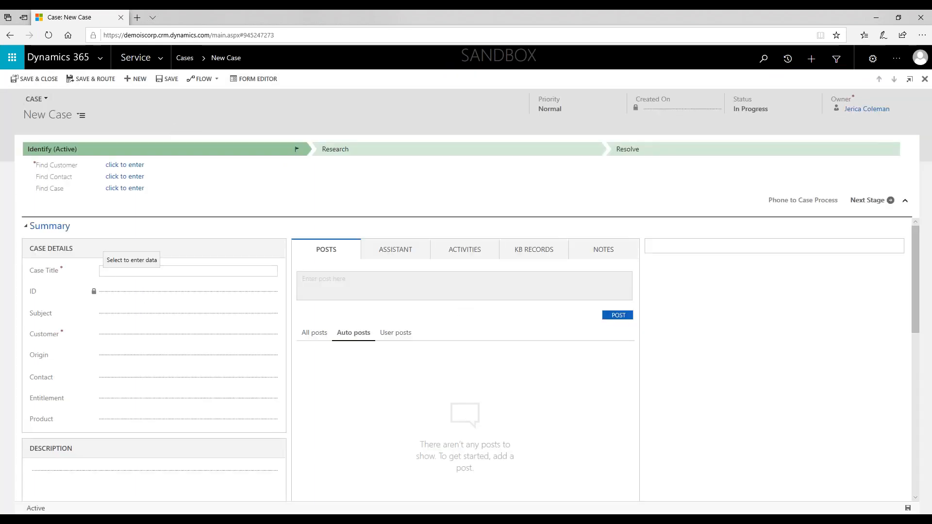
pyautogui.click(116, 273)
pyautogui.write('8.26')
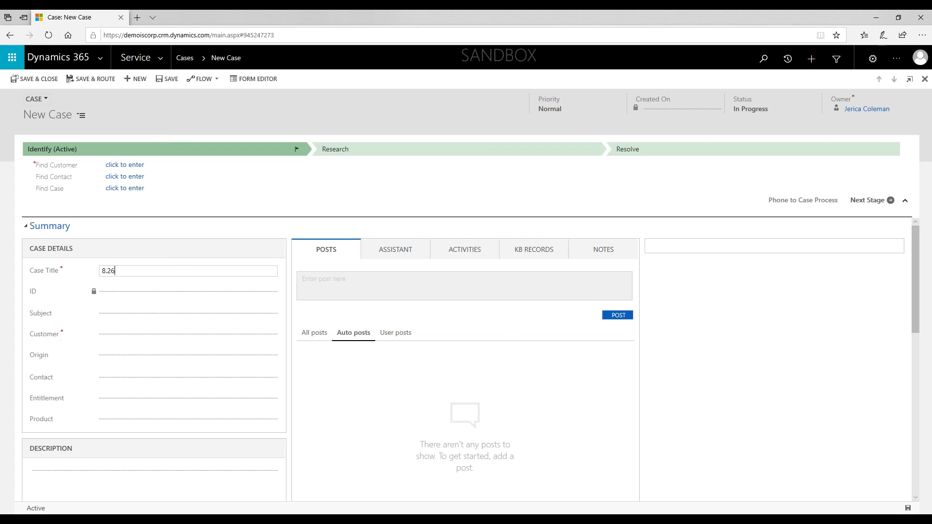
pyautogui.write(' Demo Case')
pyautogui.click(163, 336)
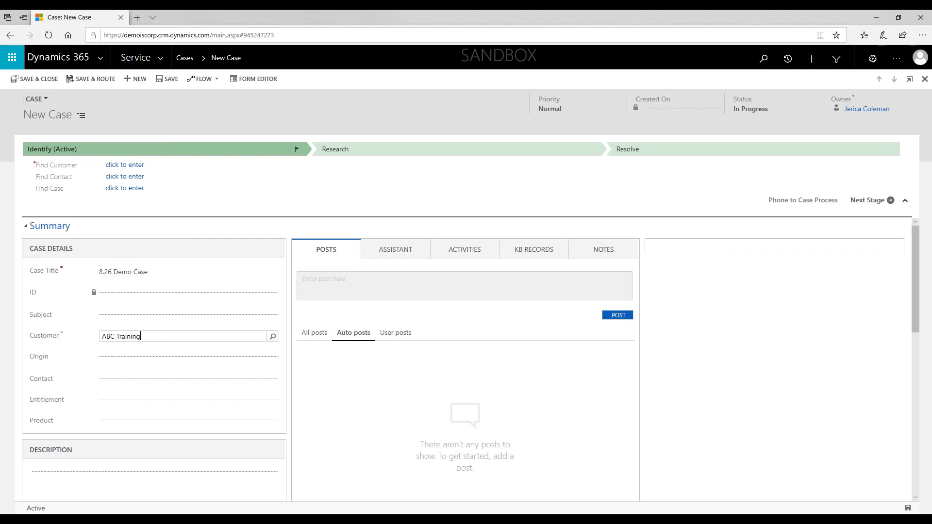
pyautogui.click(139, 378)
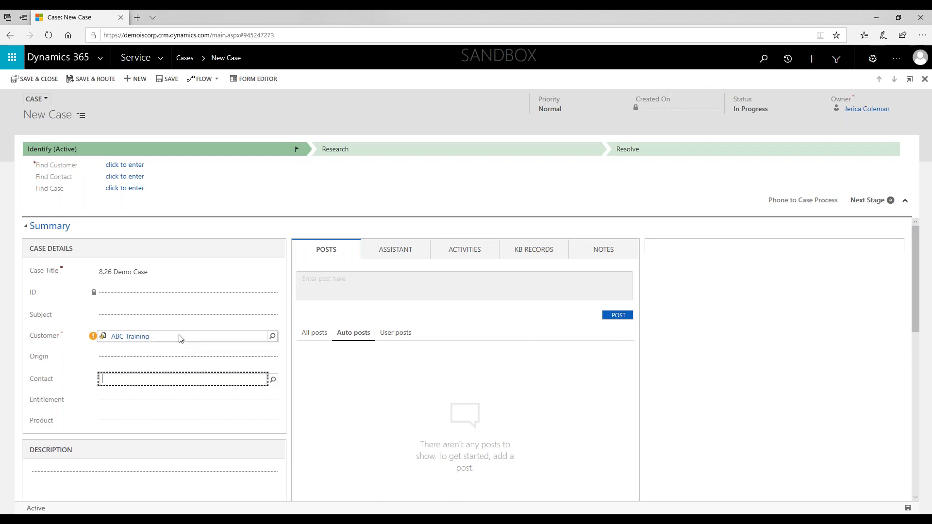
pyautogui.click(179, 336)
pyautogui.click(156, 350)
# Assign the second suggested ABC Training contact to the case and save the record.
pyautogui.click(151, 379)
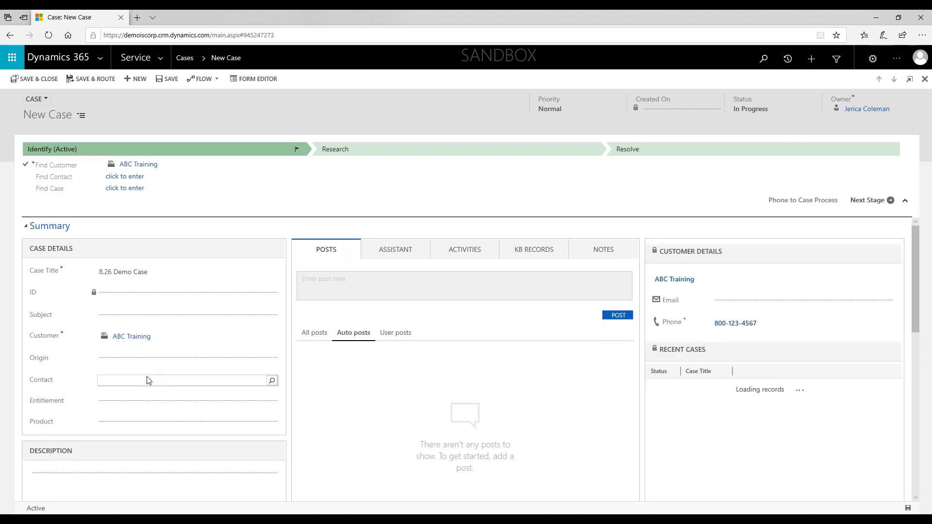
pyautogui.click(272, 381)
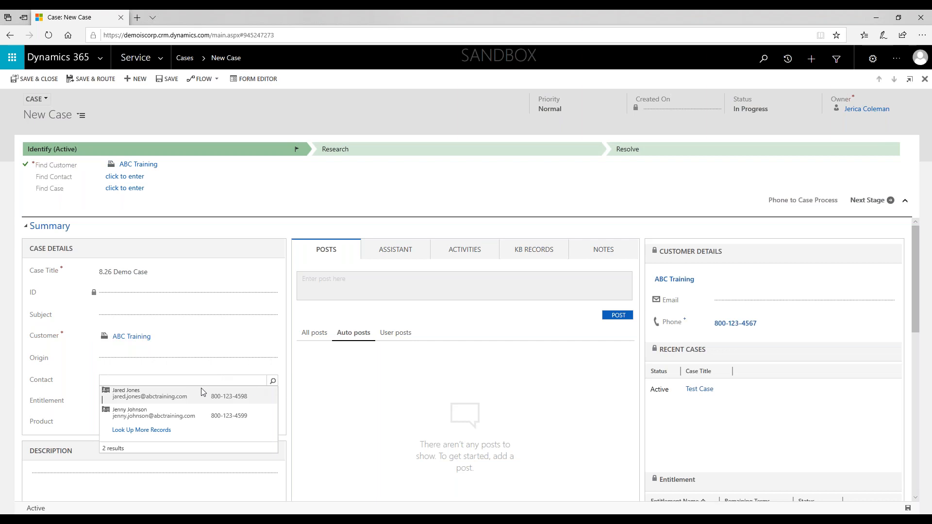
pyautogui.click(158, 413)
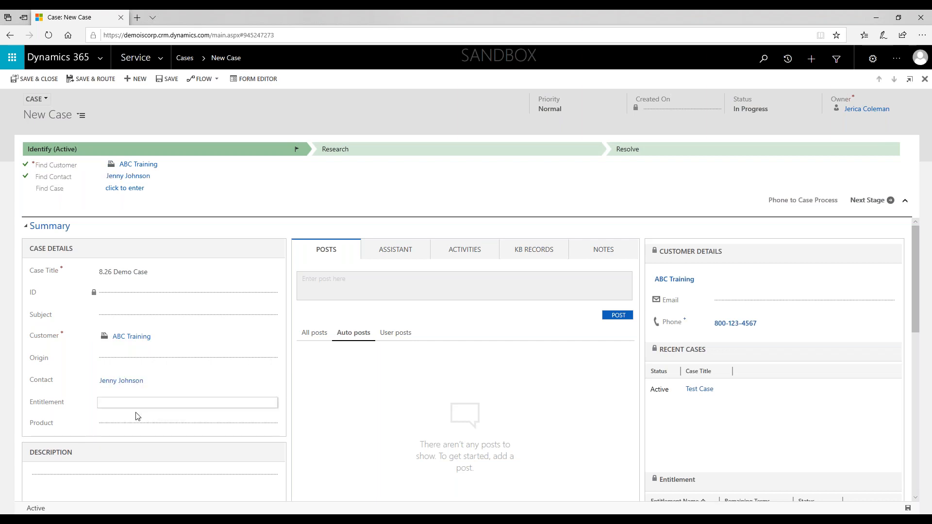
pyautogui.click(908, 508)
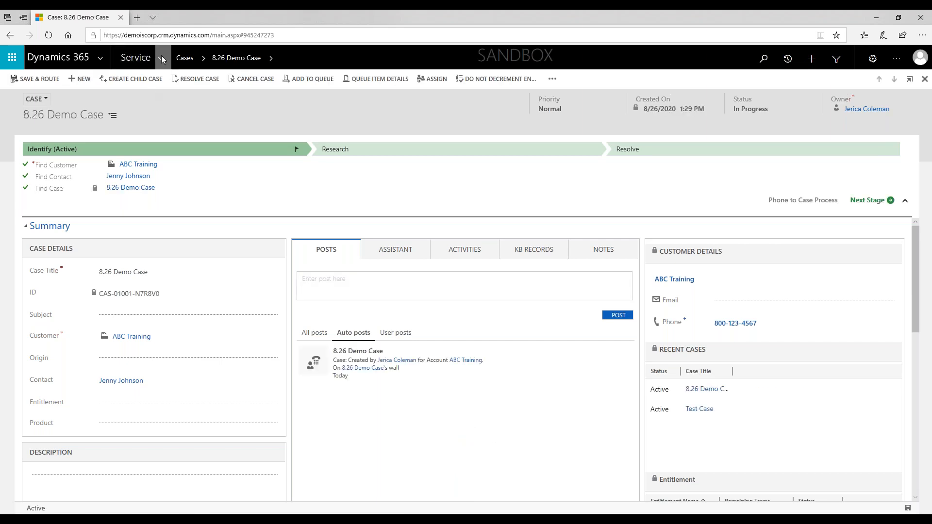
# Start a new opportunity from the Opportunities list in the Sales area with the topic "8.26 Demo Opportunity".
pyautogui.click(161, 57)
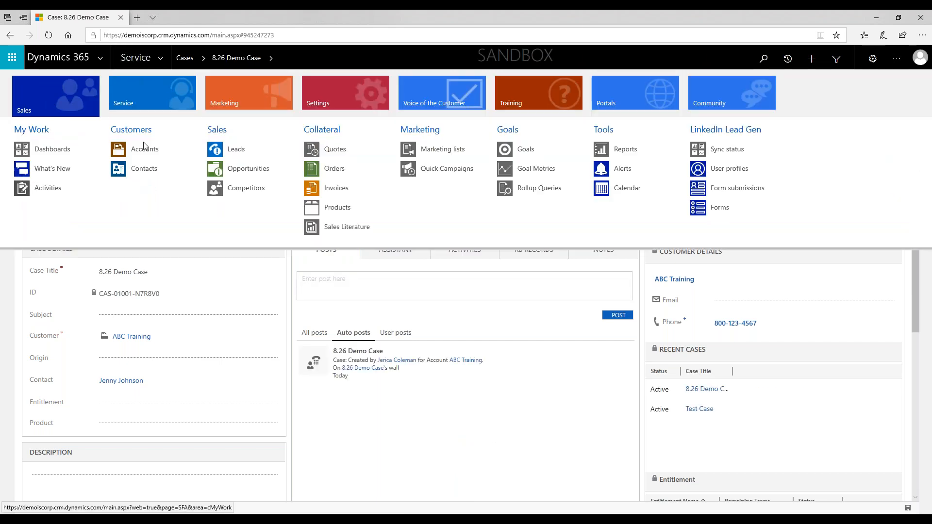
pyautogui.click(252, 170)
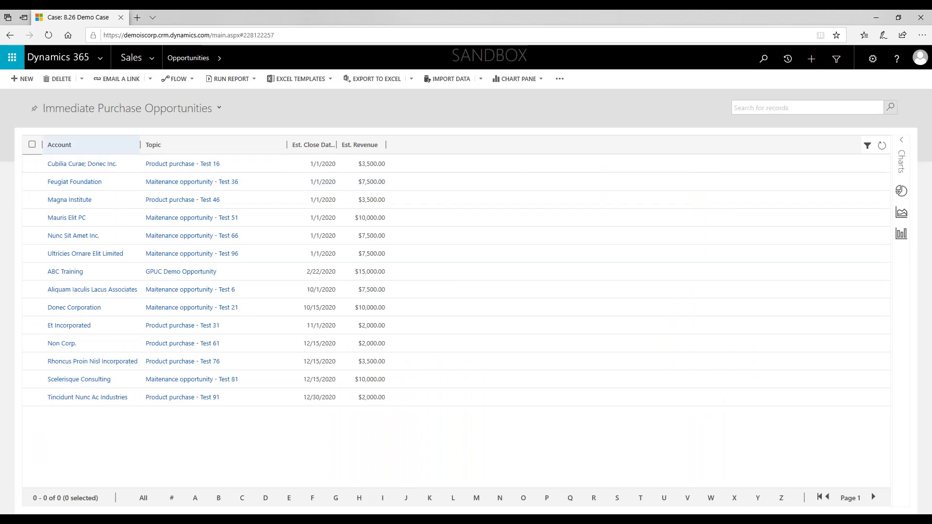
pyautogui.click(23, 80)
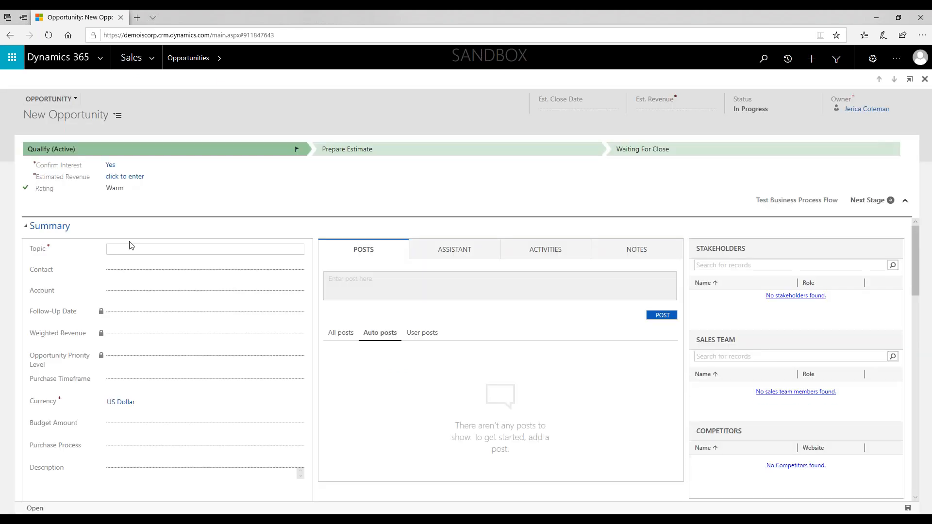
pyautogui.write('8.26 Demo Opportunity')
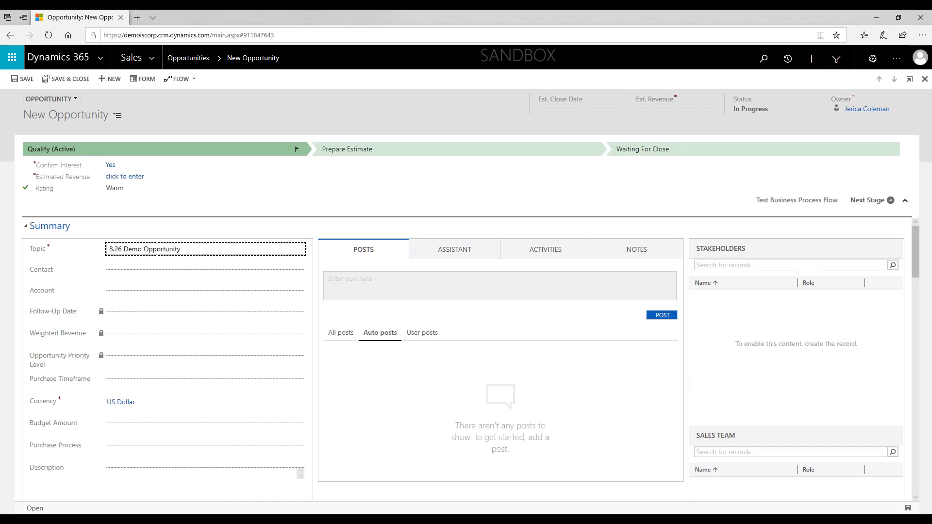
# Set the opportunity's account to ABC Training and look up its contact by first name.
pyautogui.press('Tab')
pyautogui.press('Tab')
pyautogui.write('ABC Training')
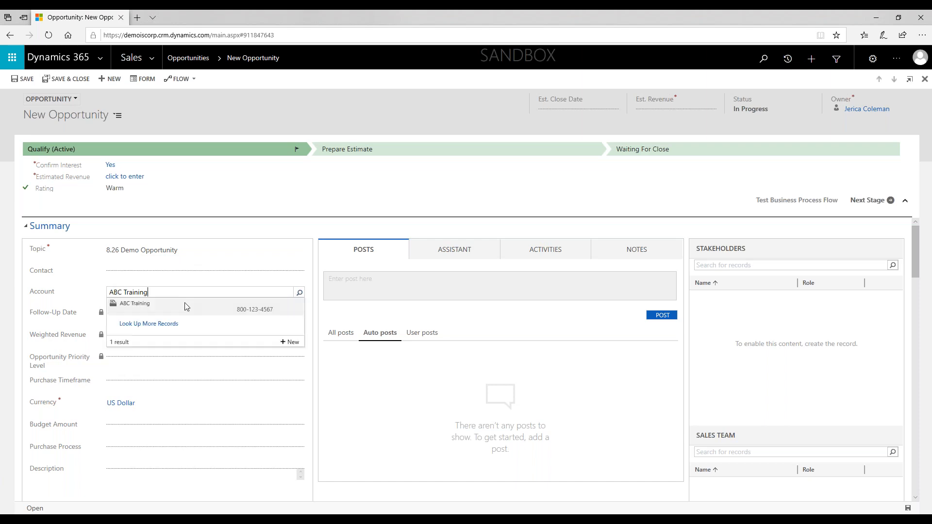
pyautogui.click(146, 312)
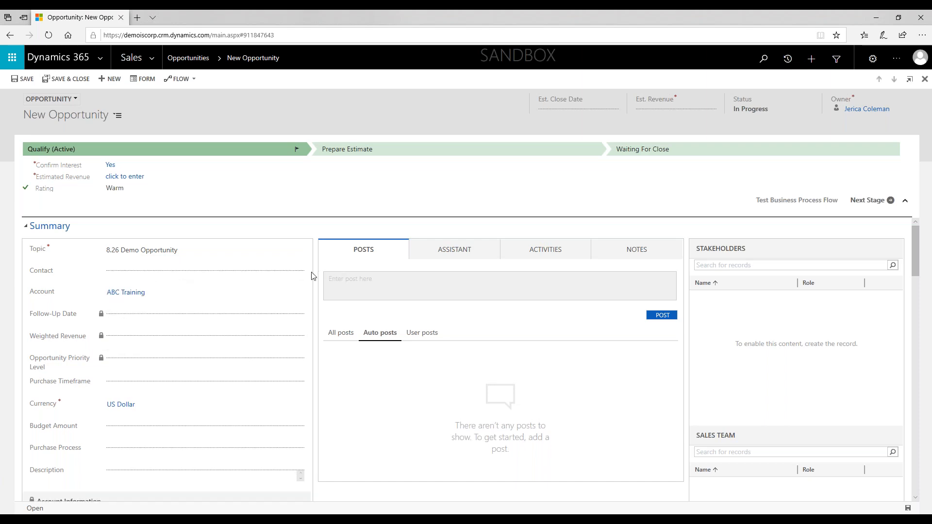
pyautogui.click(299, 272)
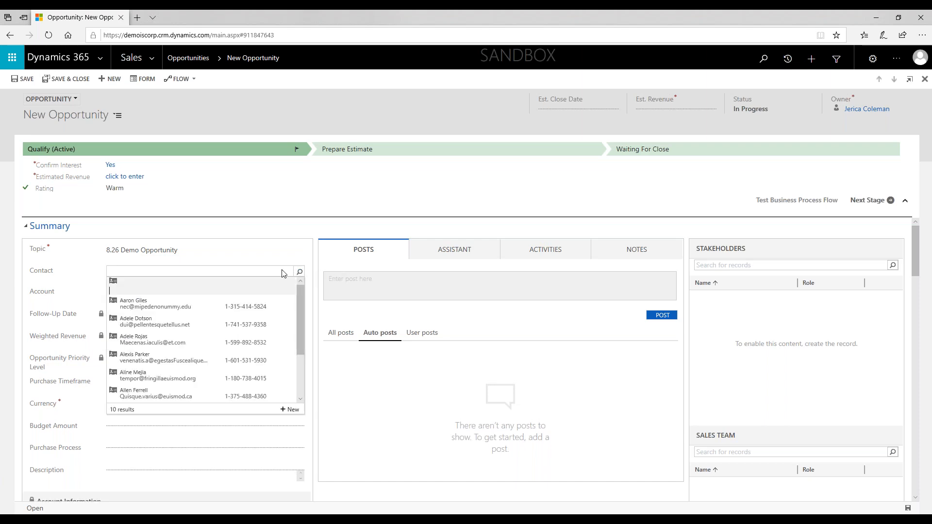
pyautogui.click(159, 271)
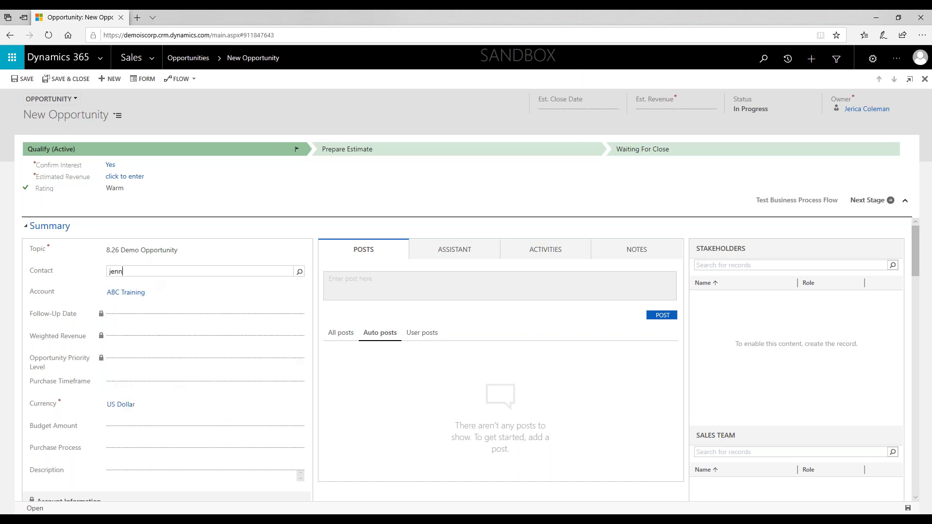
pyautogui.press('Return')
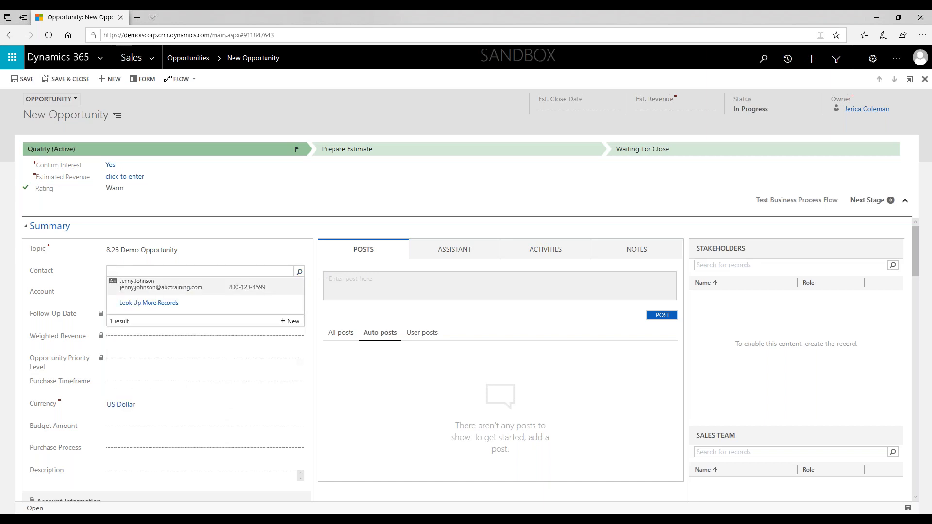
pyautogui.click(136, 287)
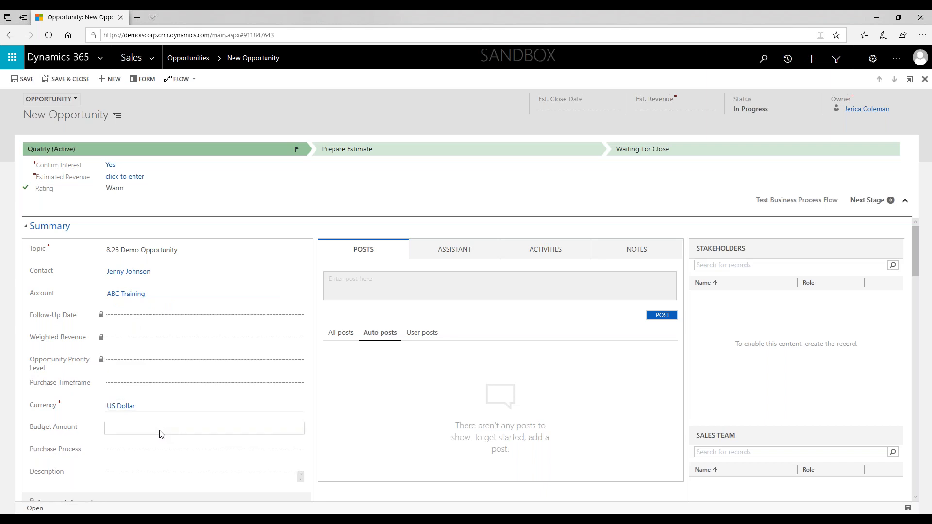
# Set the opportunity's Est. Revenue to 5000 and save the record.
pyautogui.scroll(-1, 161, 433)
pyautogui.scroll(1, 162, 432)
pyautogui.click(687, 112)
pyautogui.write('5000')
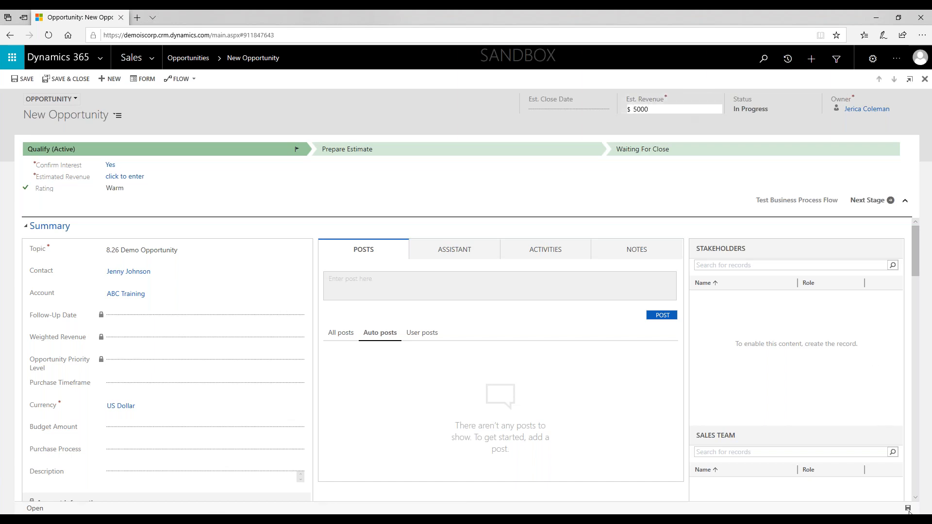
pyautogui.click(907, 509)
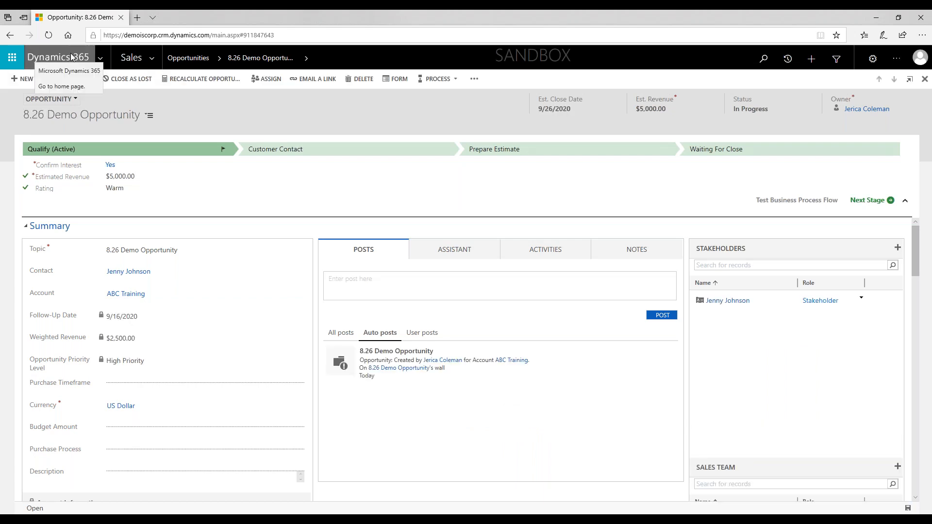
# Open the home dashboard and examine the workflow-created activities and their start and due dates in My Activities.
pyautogui.click(71, 58)
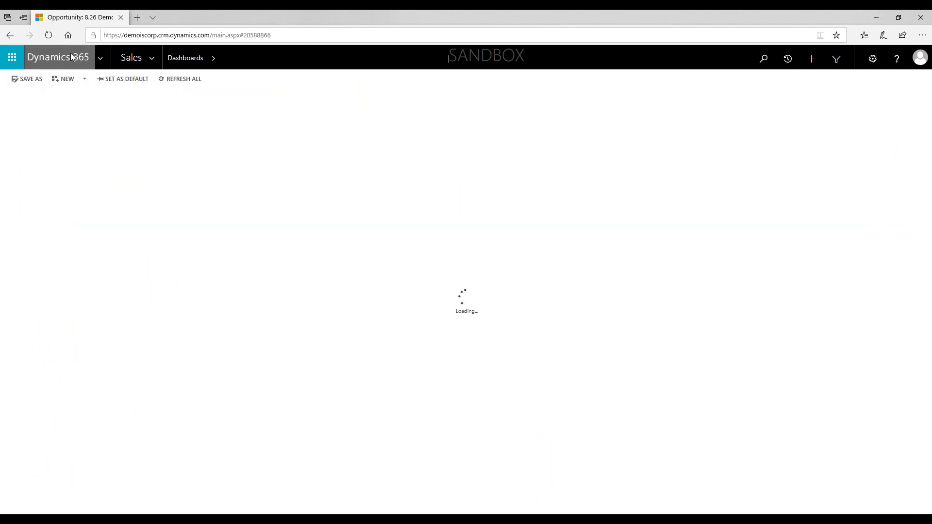
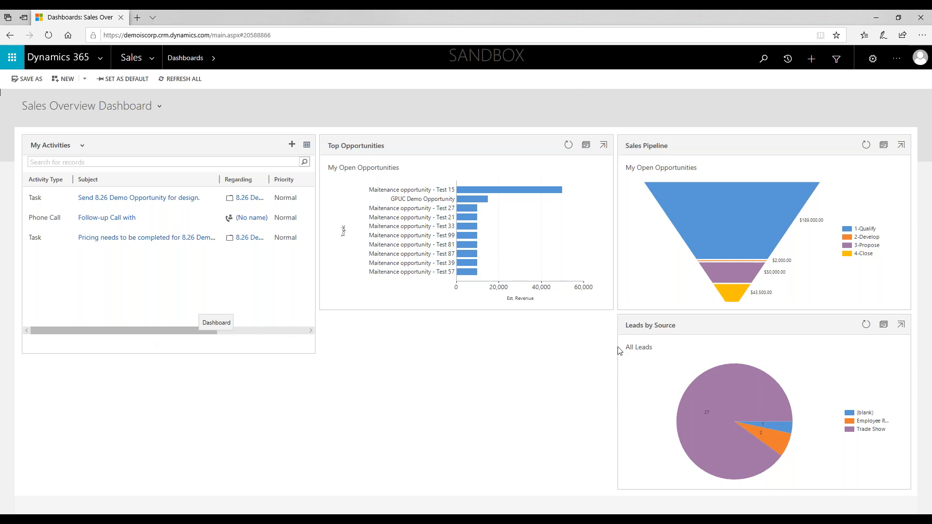
pyautogui.moveTo(199, 329); pyautogui.dragTo(290, 331)
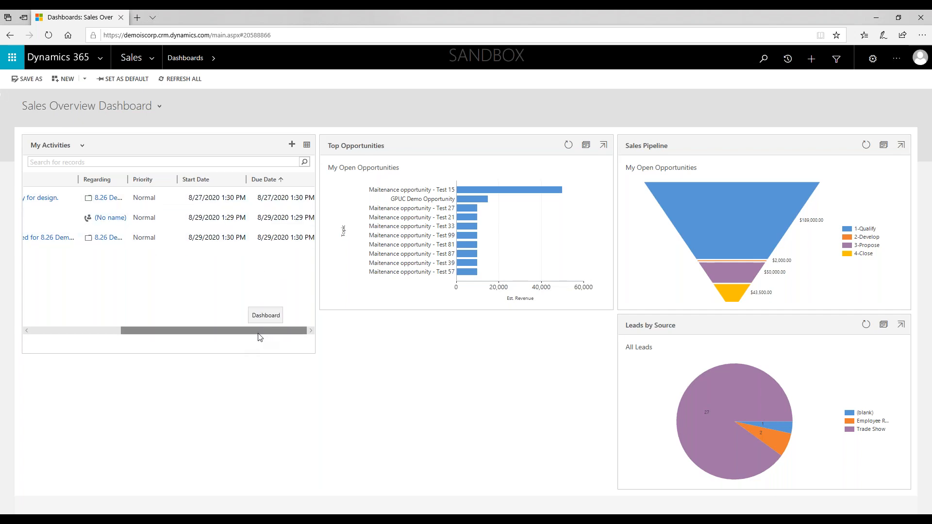
pyautogui.moveTo(263, 335); pyautogui.dragTo(134, 328)
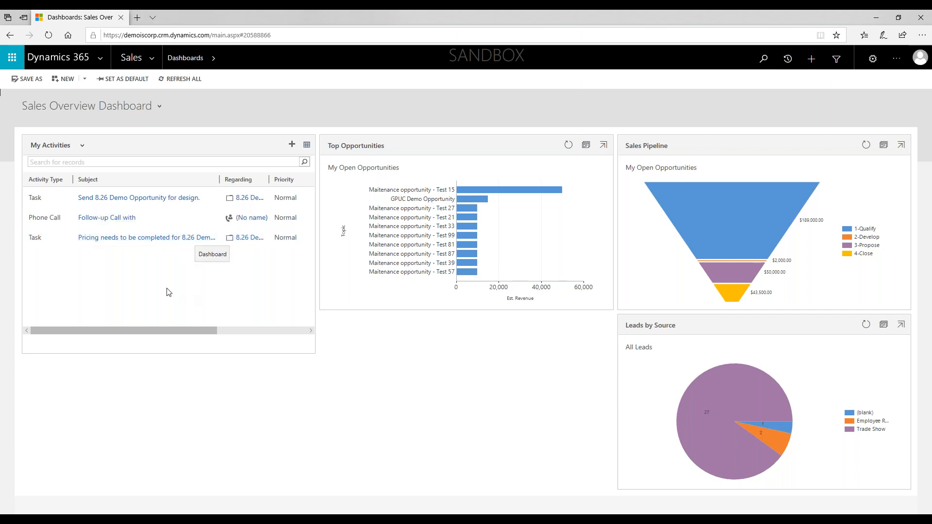
# Open the 8.26 Demo Case from the Cases list in the Service area and view its activities.
pyautogui.click(154, 59)
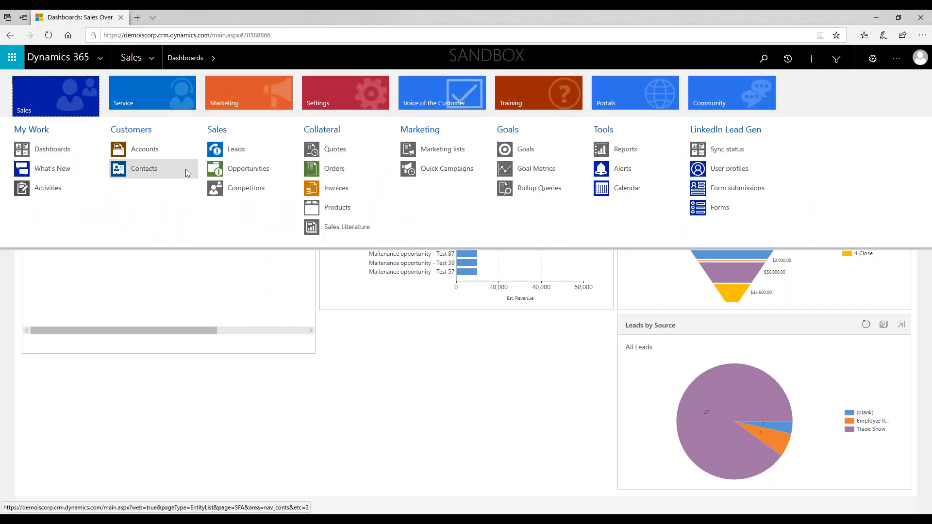
pyautogui.click(158, 88)
pyautogui.click(242, 153)
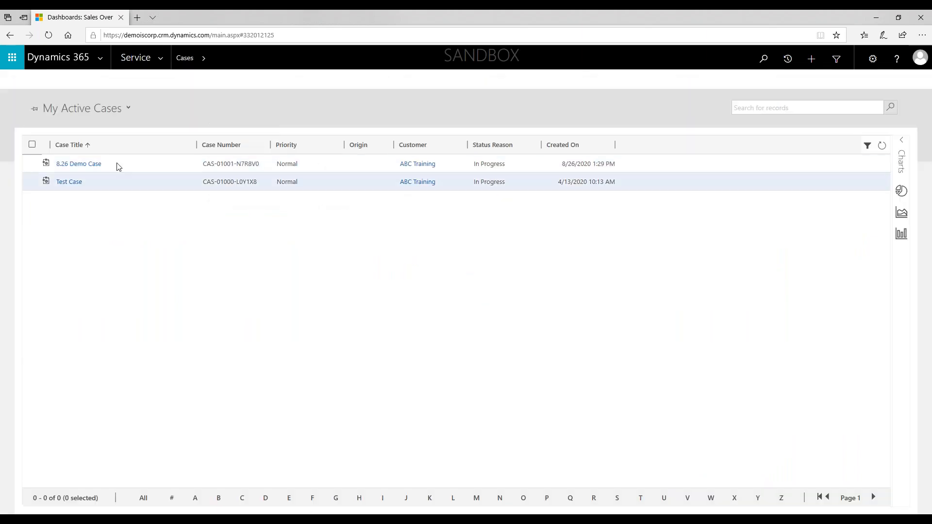
pyautogui.click(78, 167)
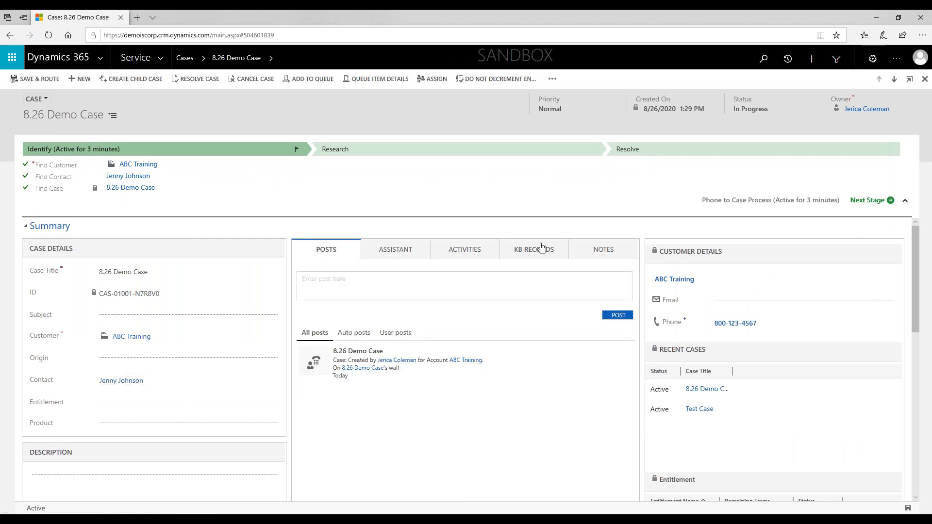
pyautogui.click(466, 251)
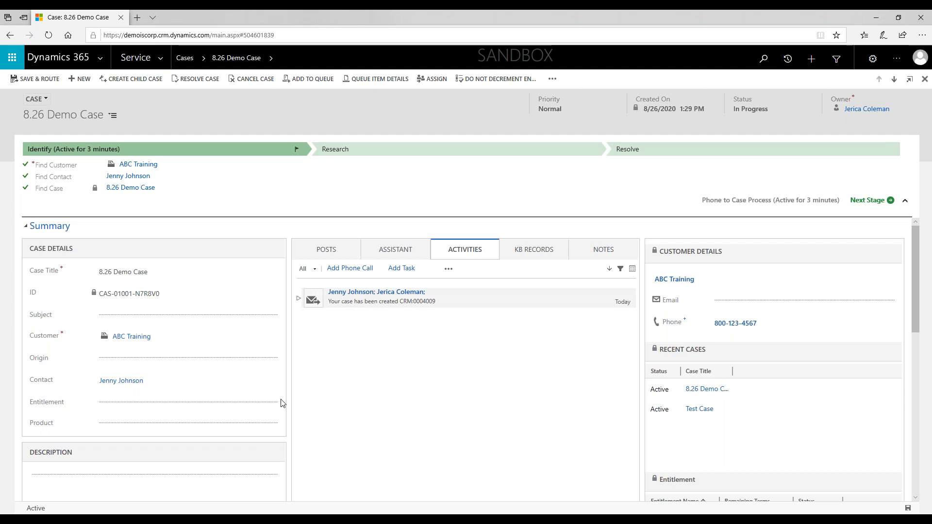
# Expand the case's Additional Details section and check the Follow Up By date.
pyautogui.scroll(-5, 284, 429)
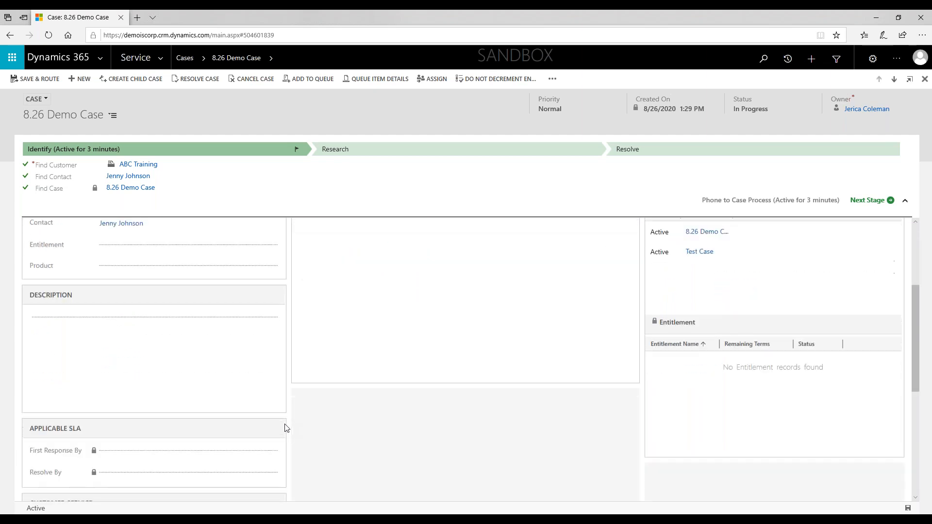
pyautogui.scroll(-3, 286, 429)
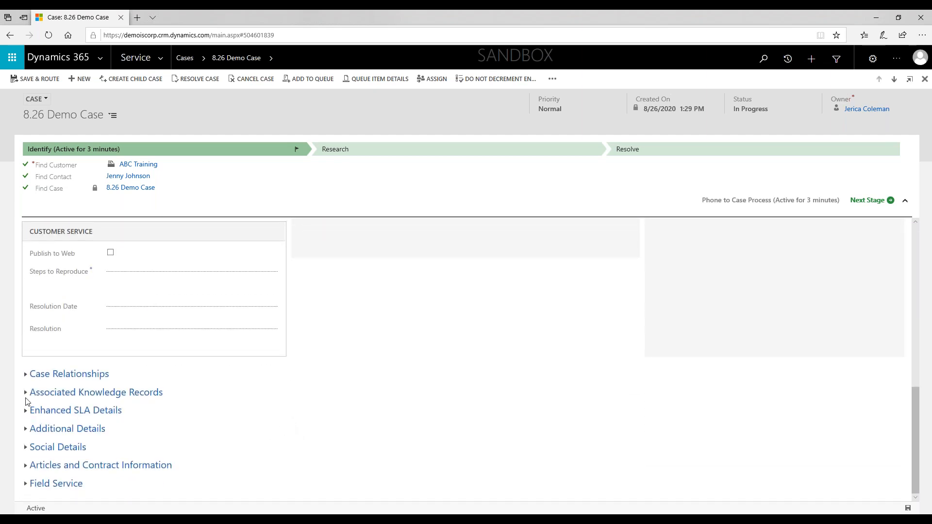
pyautogui.click(26, 429)
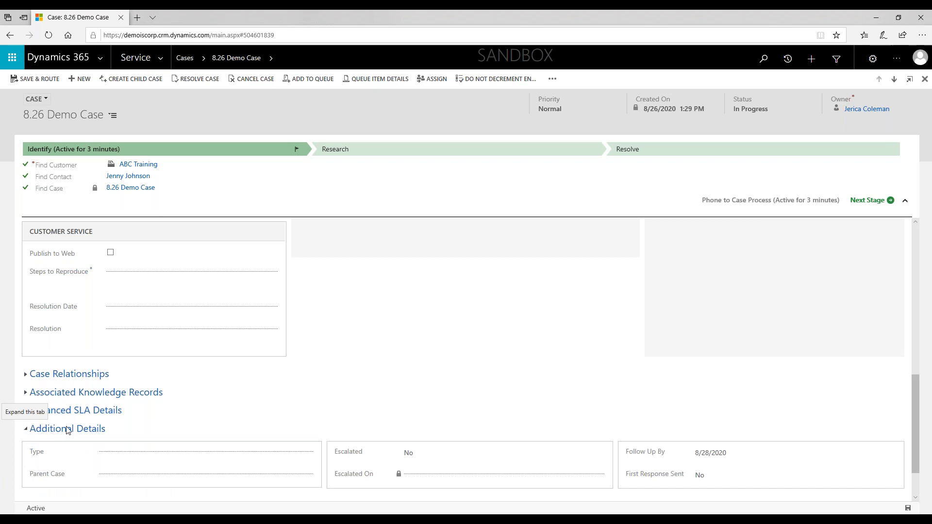
pyautogui.scroll(-1, 493, 472)
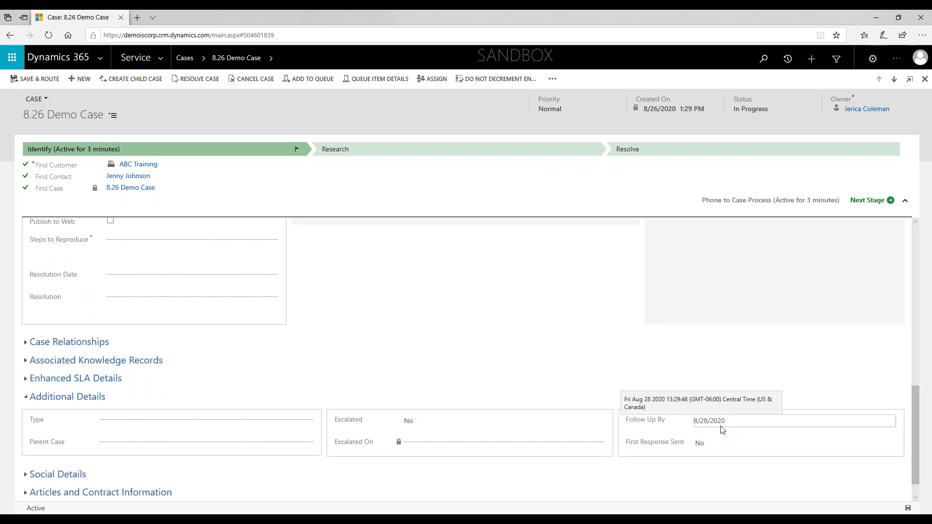
# Show the All Opportunities view in the Sales area and open the 8.26 Demo Opportunity record.
pyautogui.click(162, 61)
pyautogui.click(71, 87)
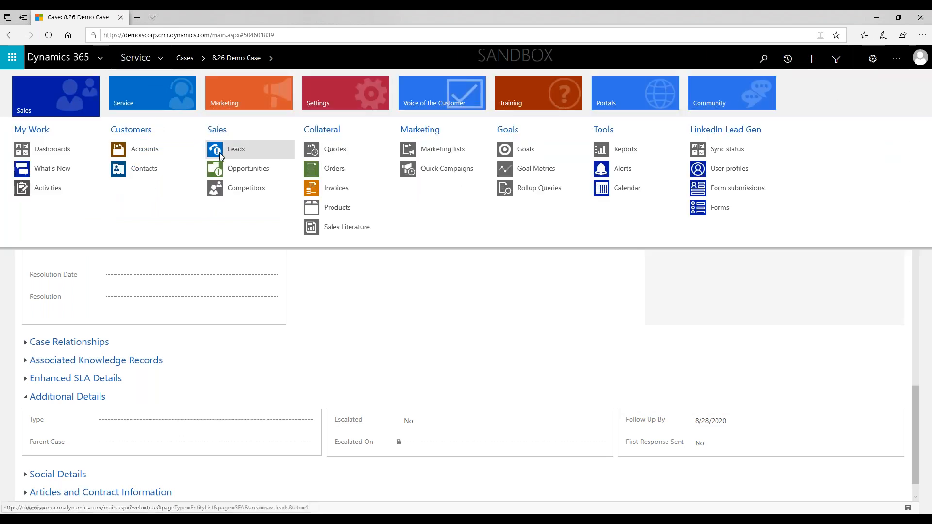
pyautogui.click(238, 169)
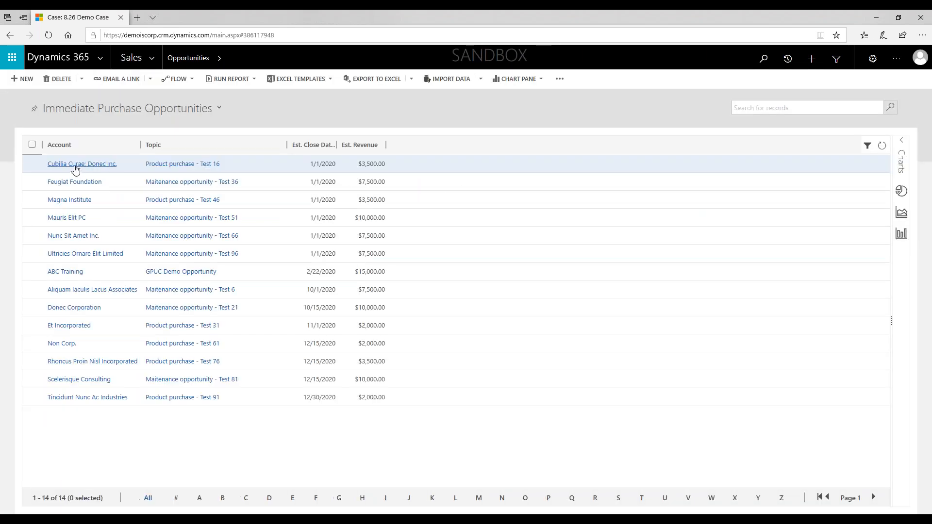
pyautogui.click(128, 108)
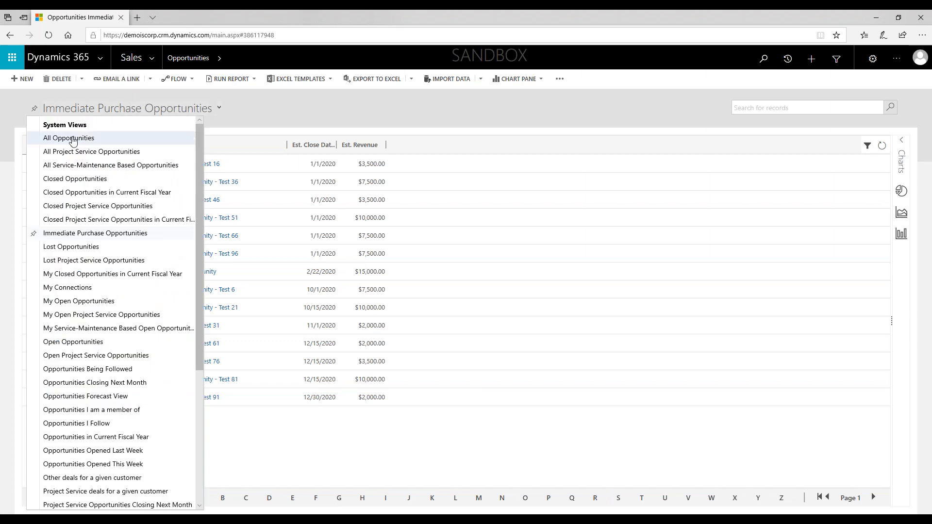
pyautogui.click(73, 139)
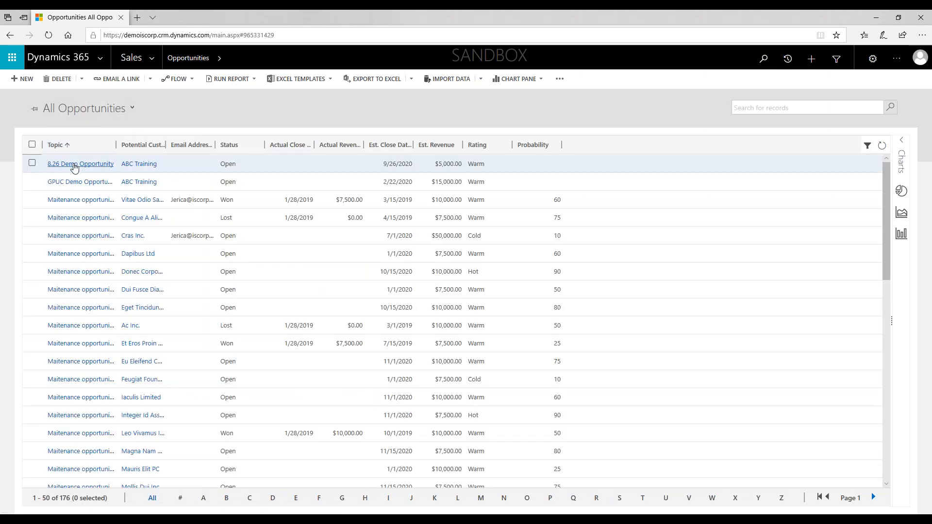
pyautogui.click(74, 165)
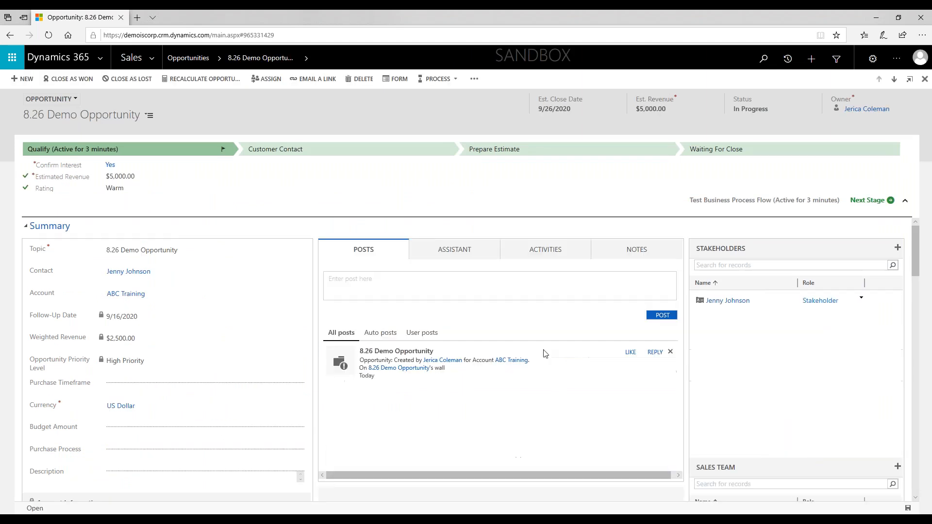
# Examine the opportunity's activities and its Est. Close Date for the workflow results.
pyautogui.click(546, 250)
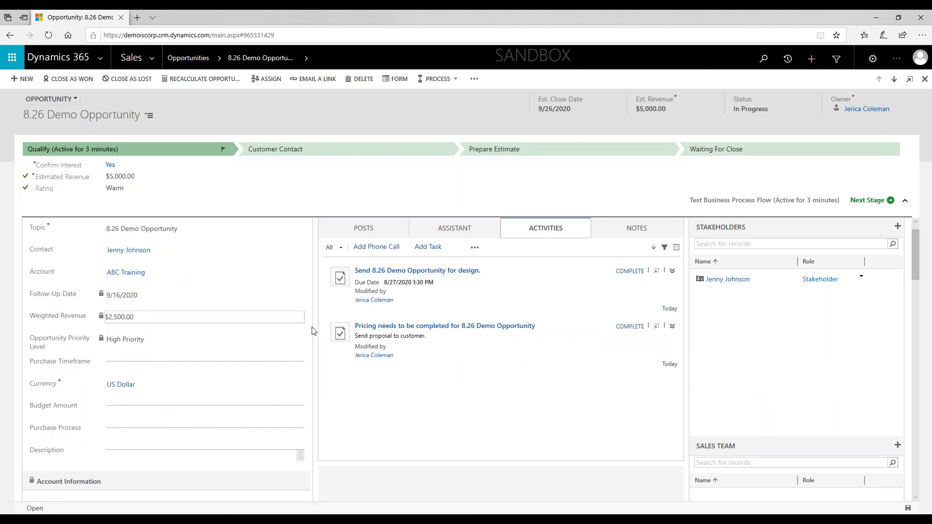
pyautogui.scroll(-3, 313, 327)
pyautogui.scroll(3, 313, 327)
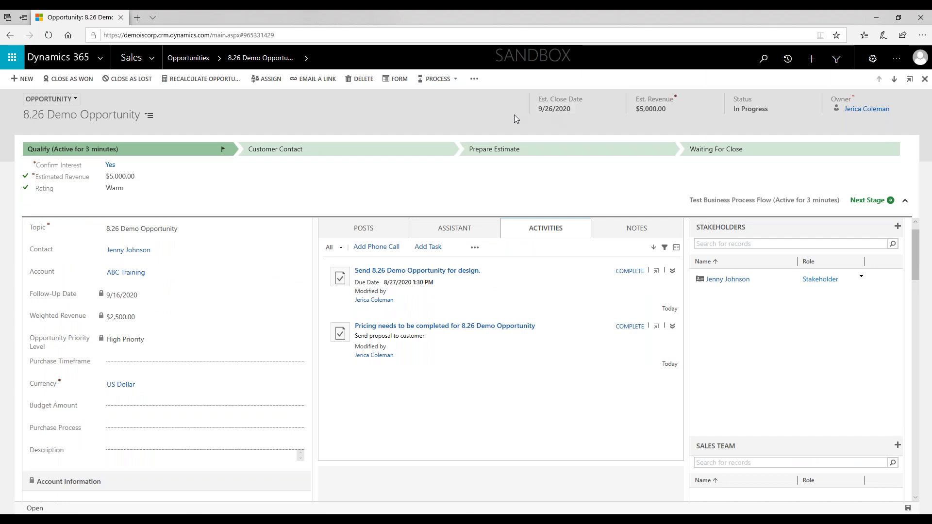
pyautogui.scroll(1, 346, 392)
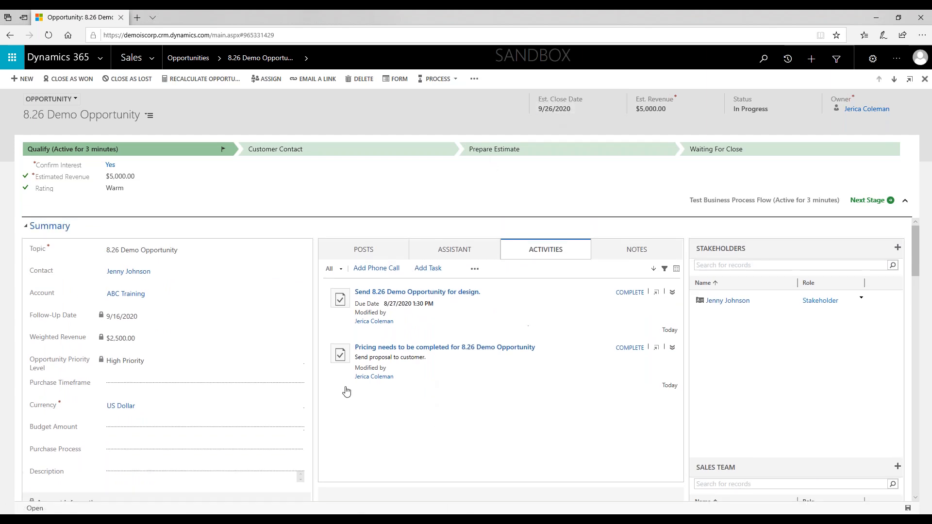